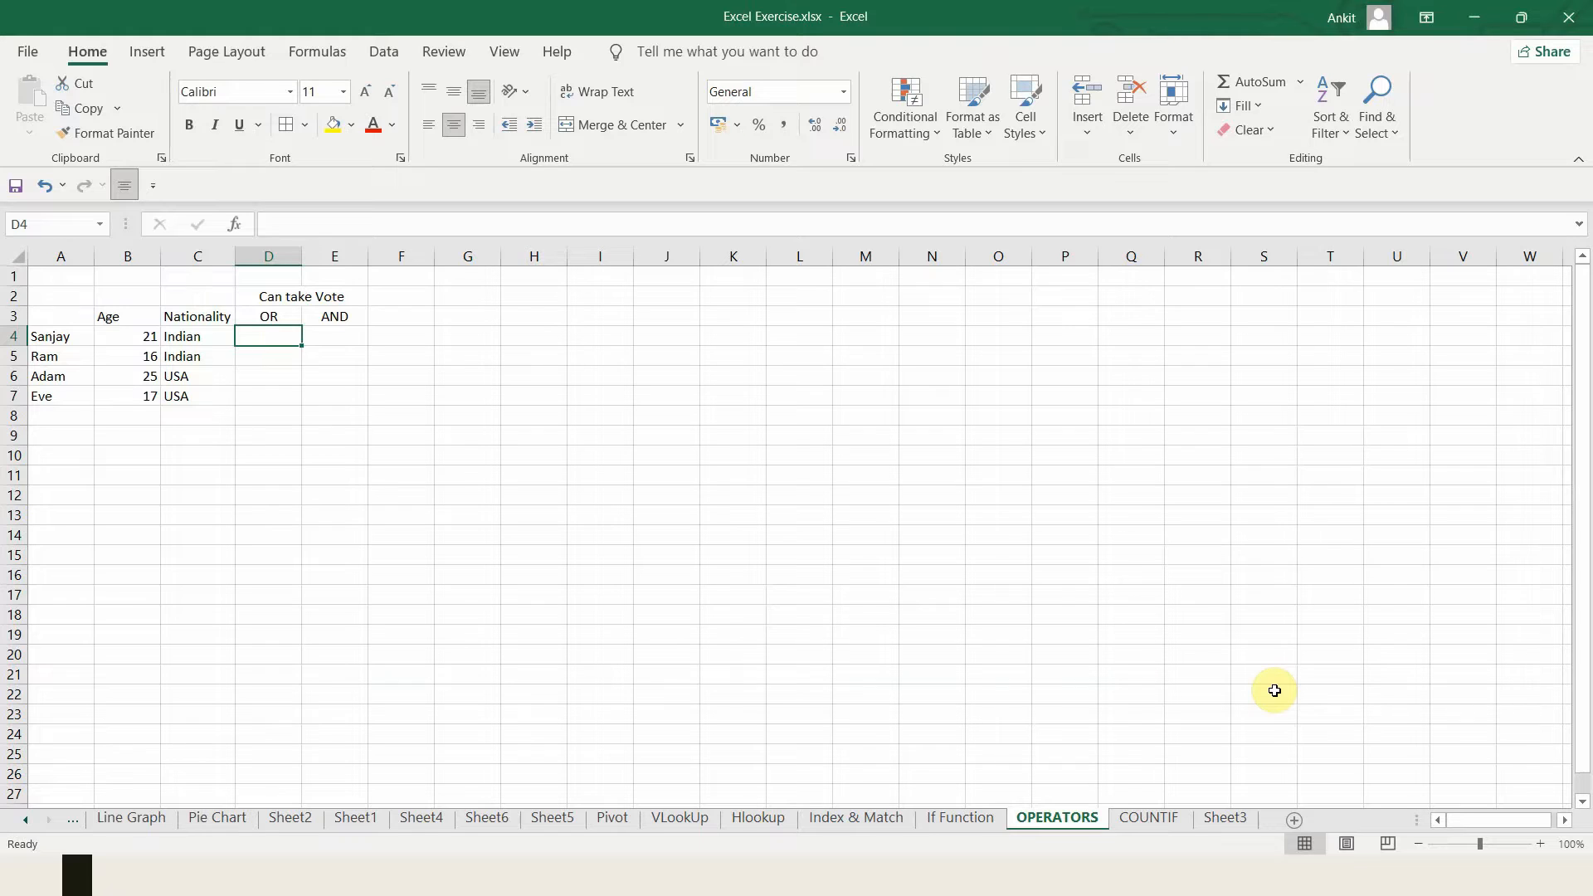
# Start an OR formula in D4 with B4>18 as its first condition.
pyautogui.write('=')
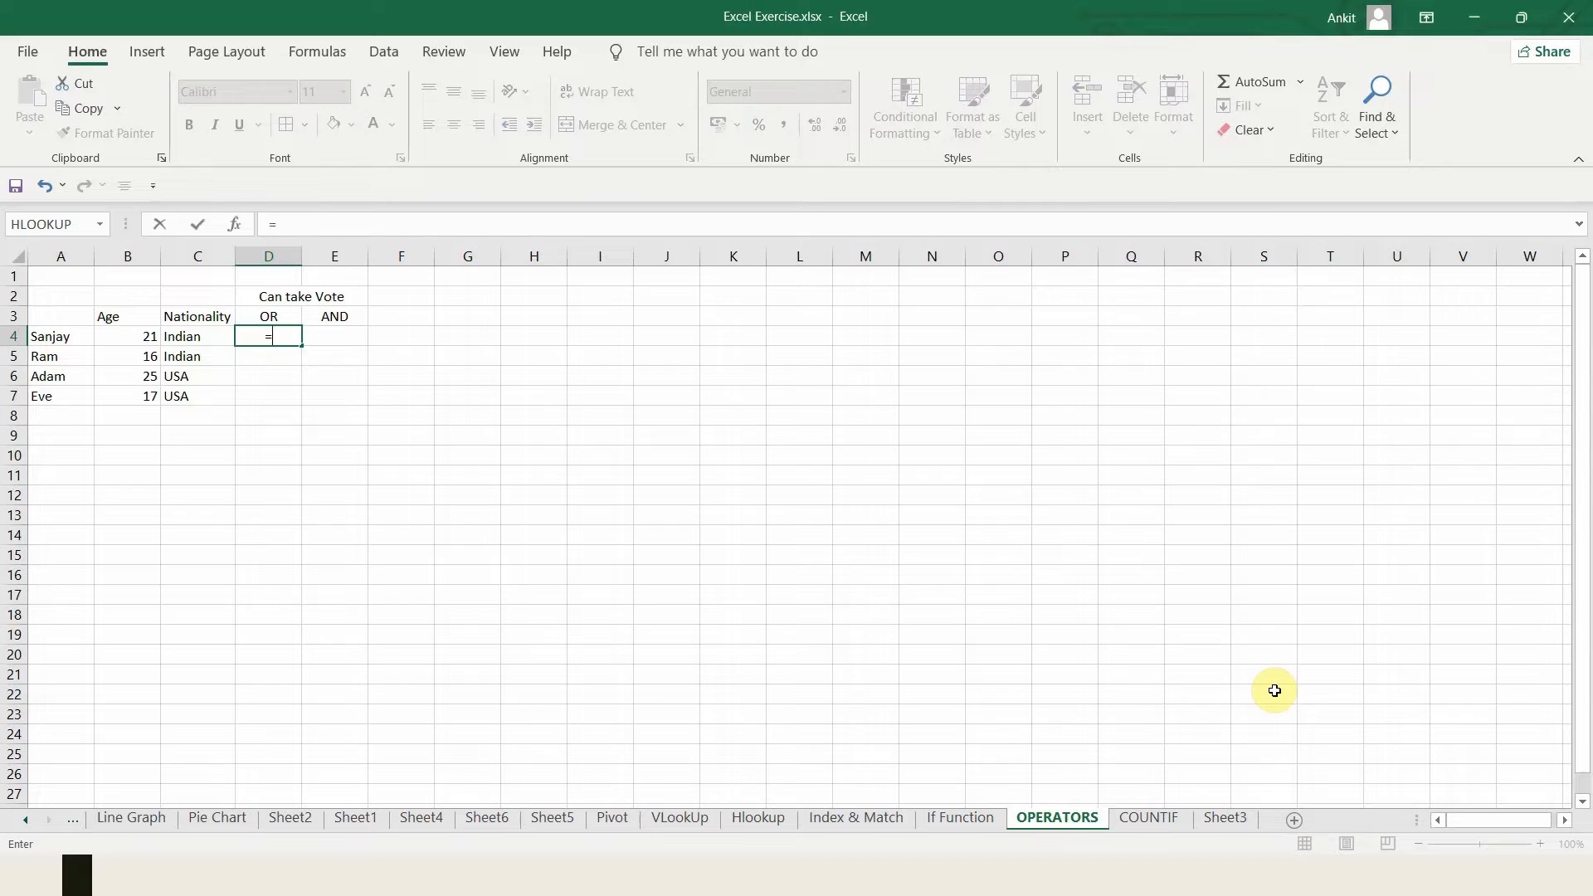
pyautogui.write('or')
pyautogui.press('Tab')
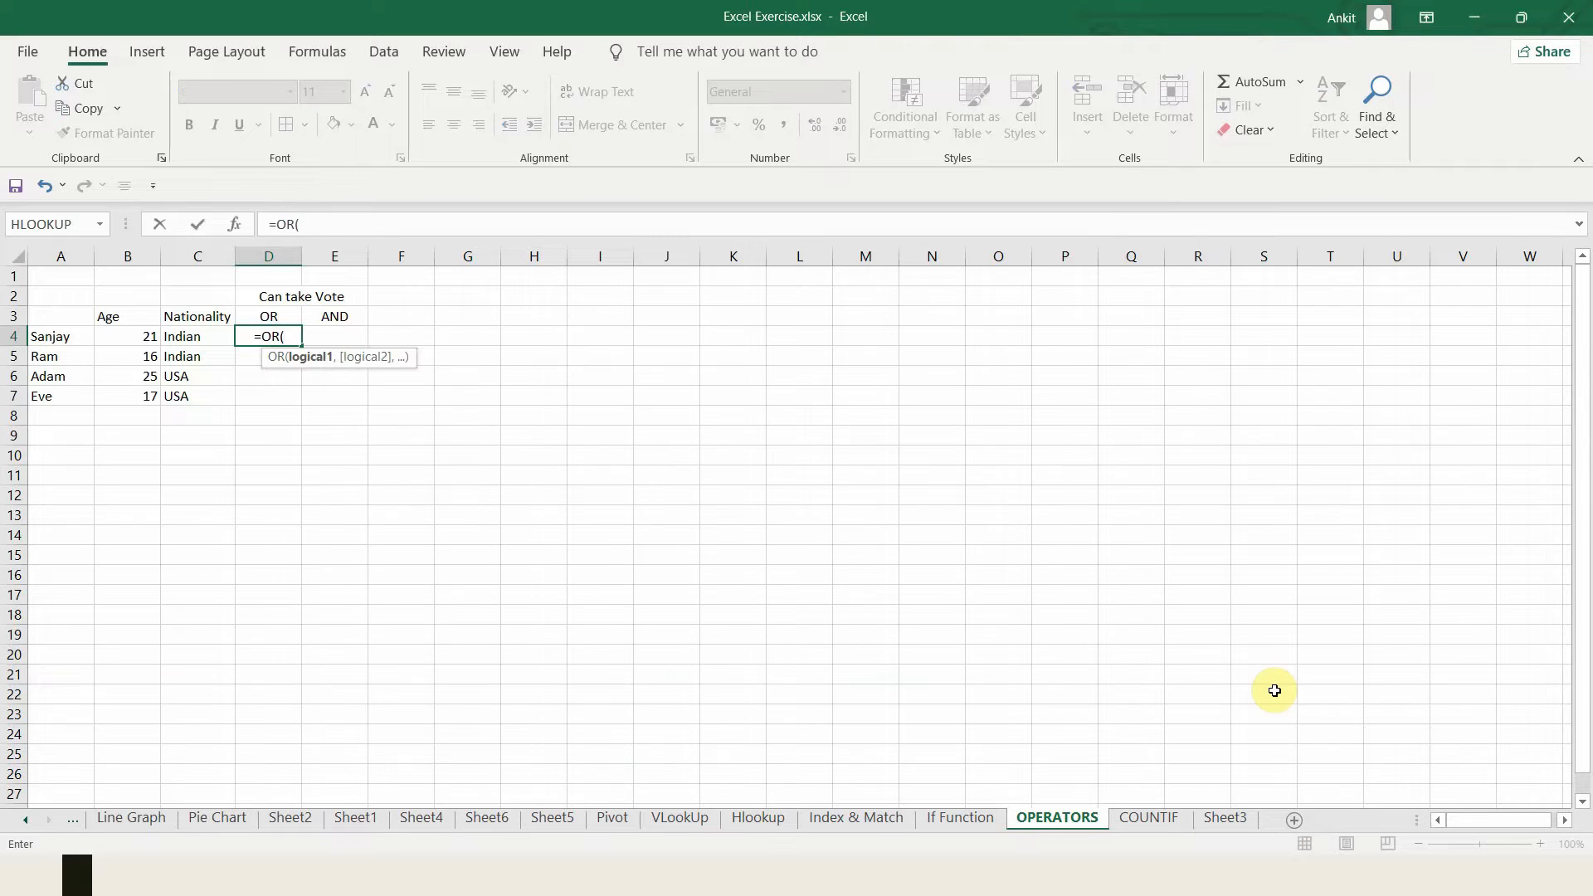
pyautogui.press('Left')
pyautogui.press('Left')
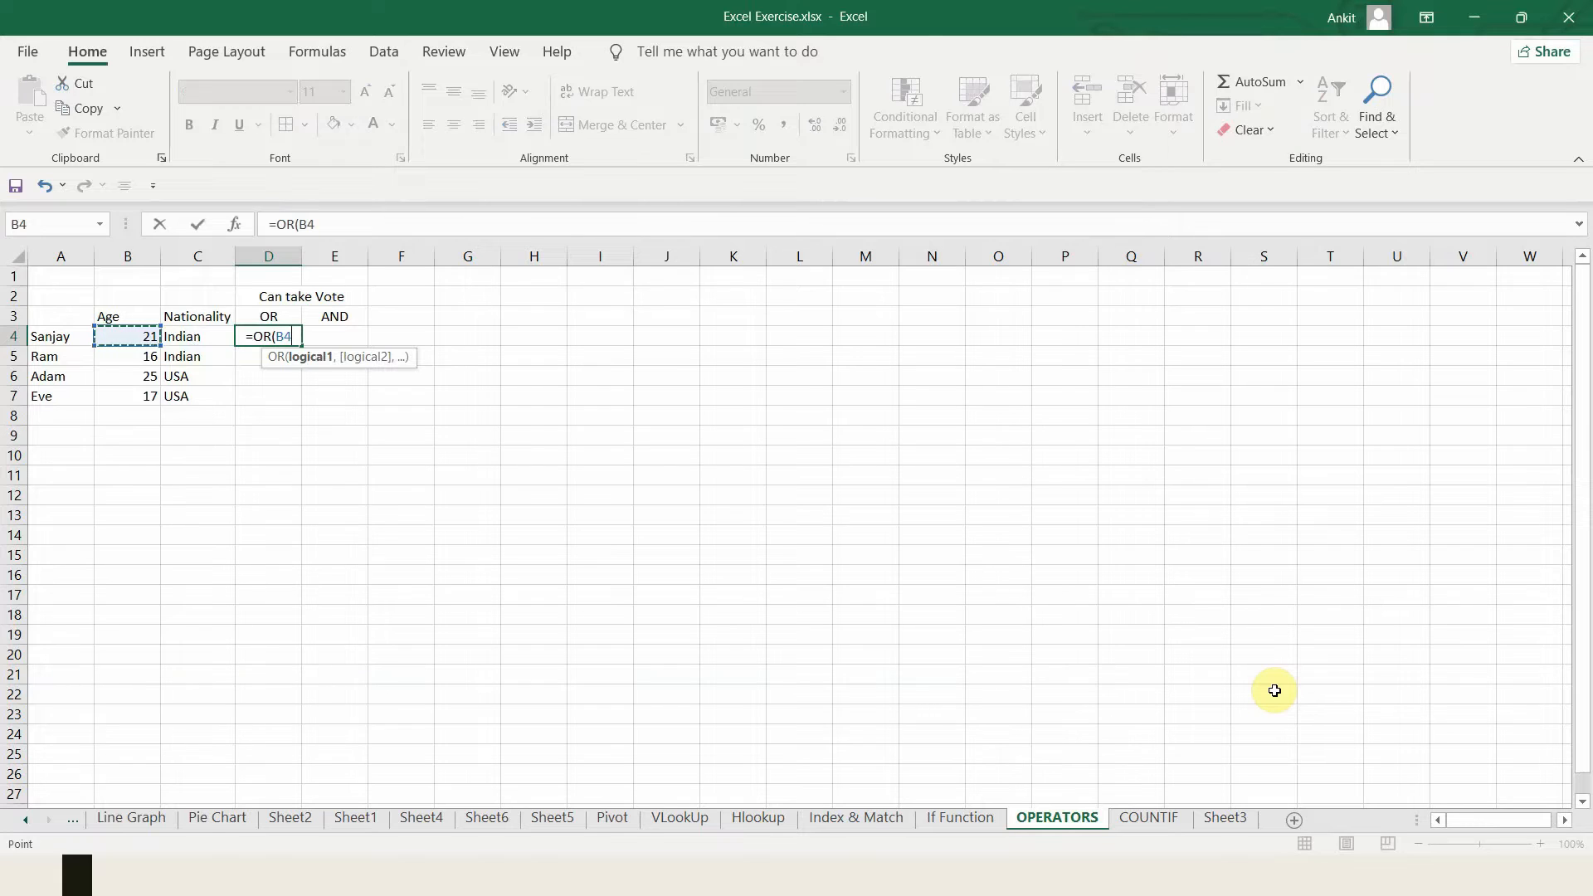
pyautogui.write('>')
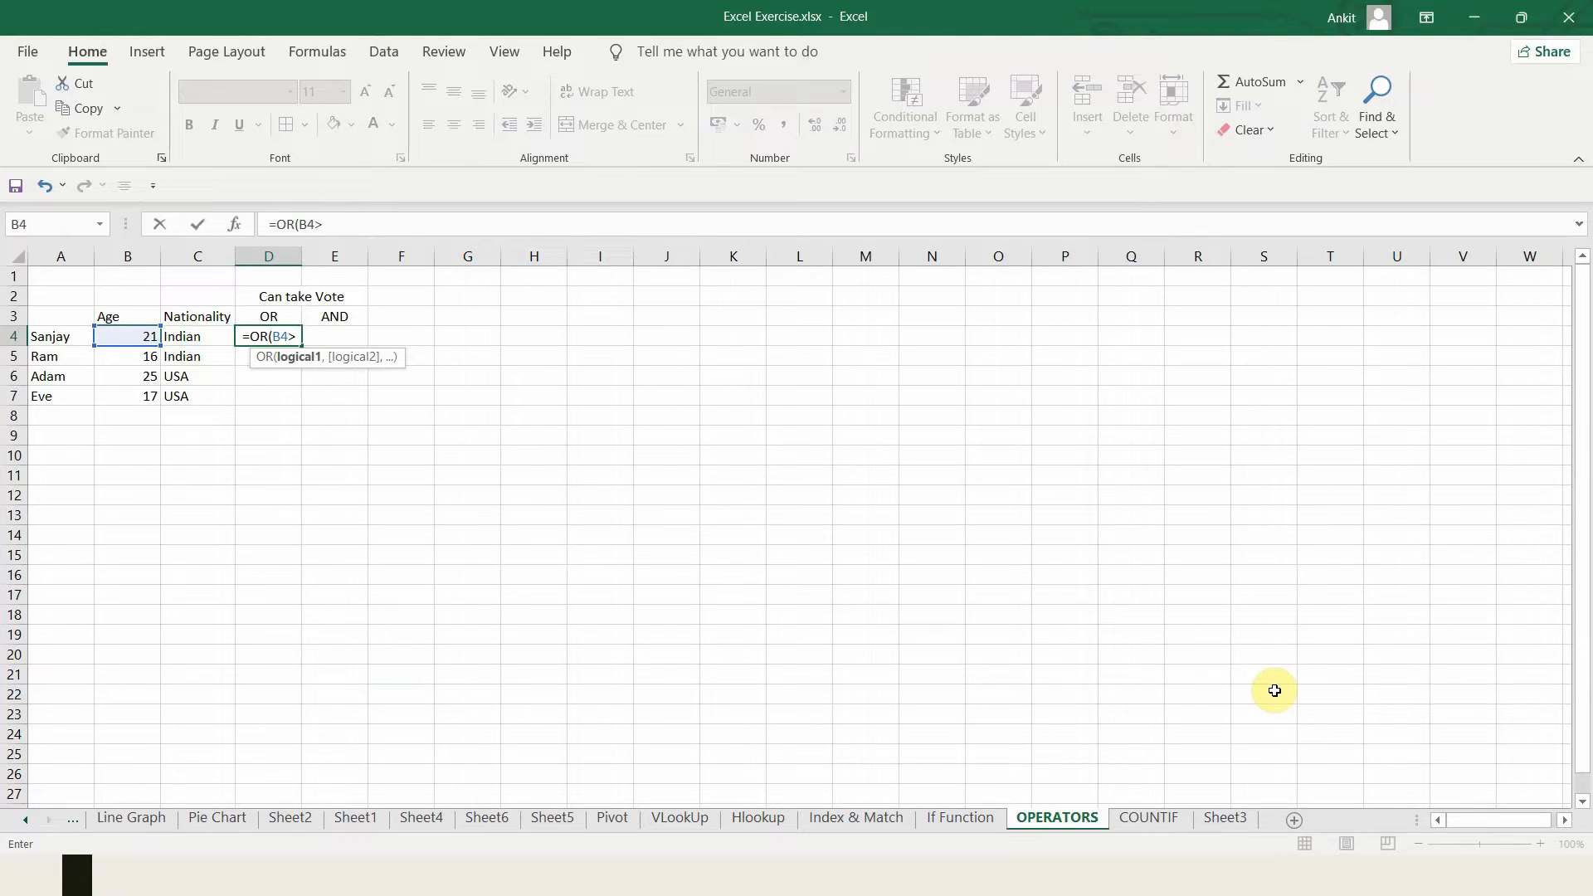
pyautogui.write('18,')
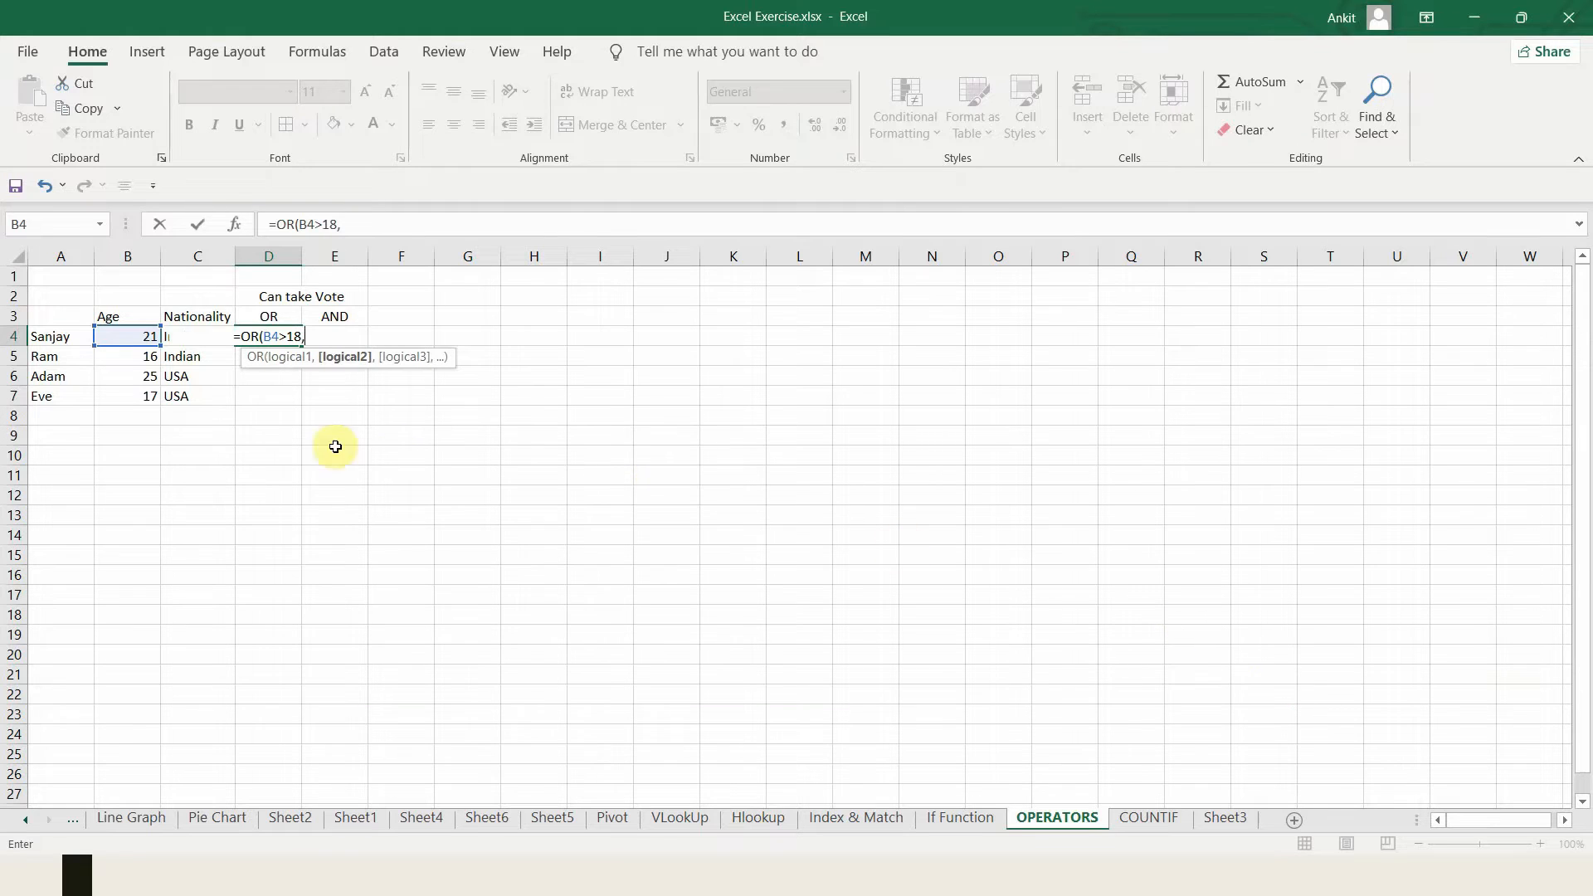
# Add C4="Indian" as the second condition of the OR formula in D4, close the bracket and enter it.
pyautogui.write('c4')
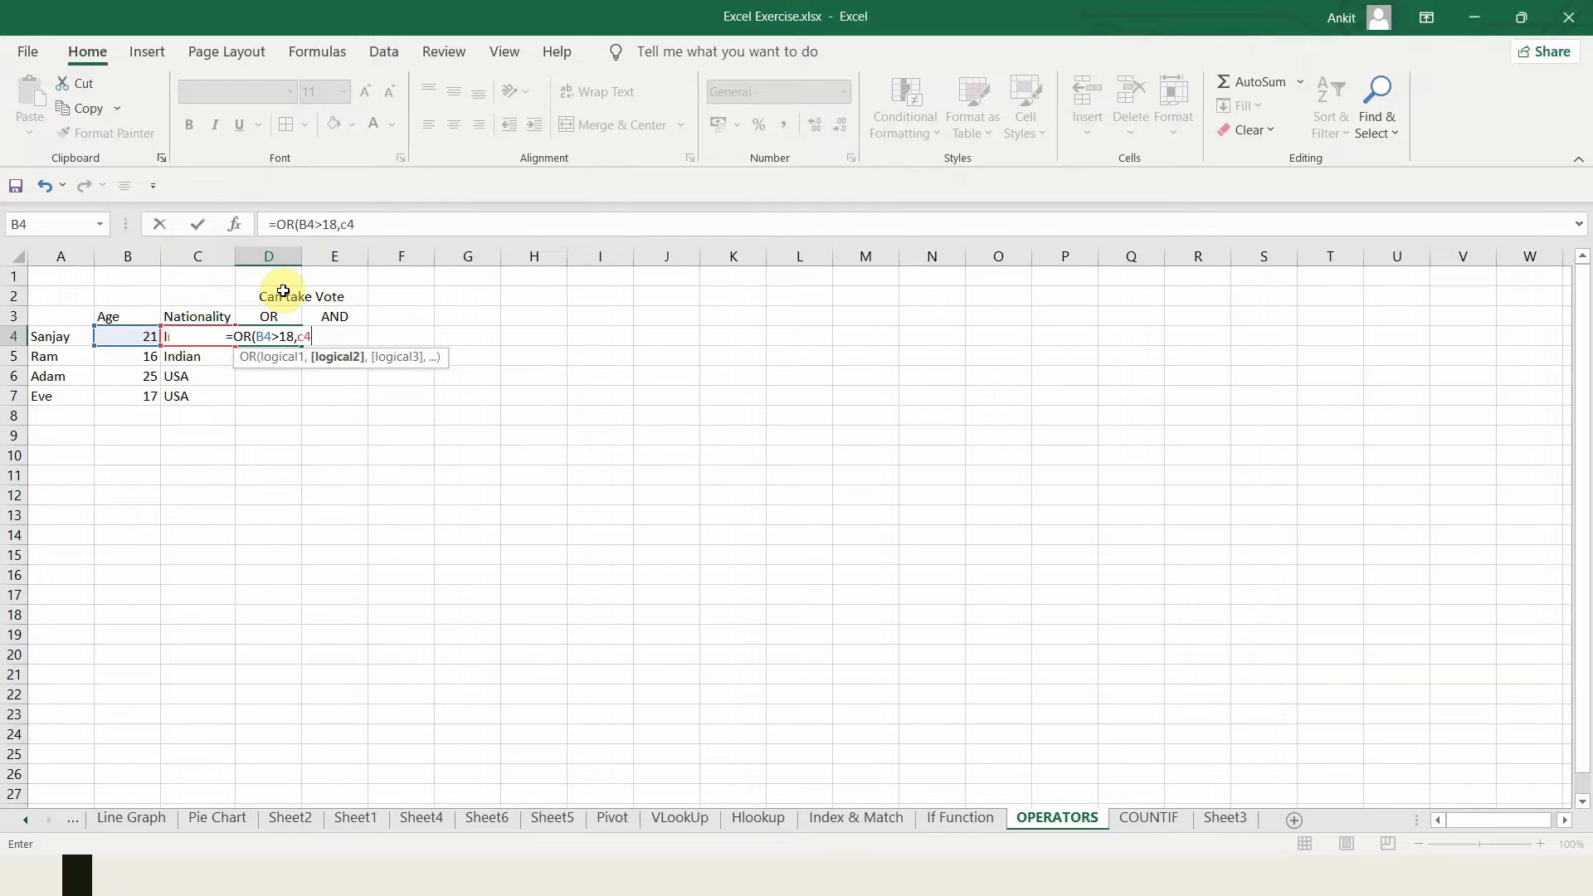
pyautogui.write('=""')
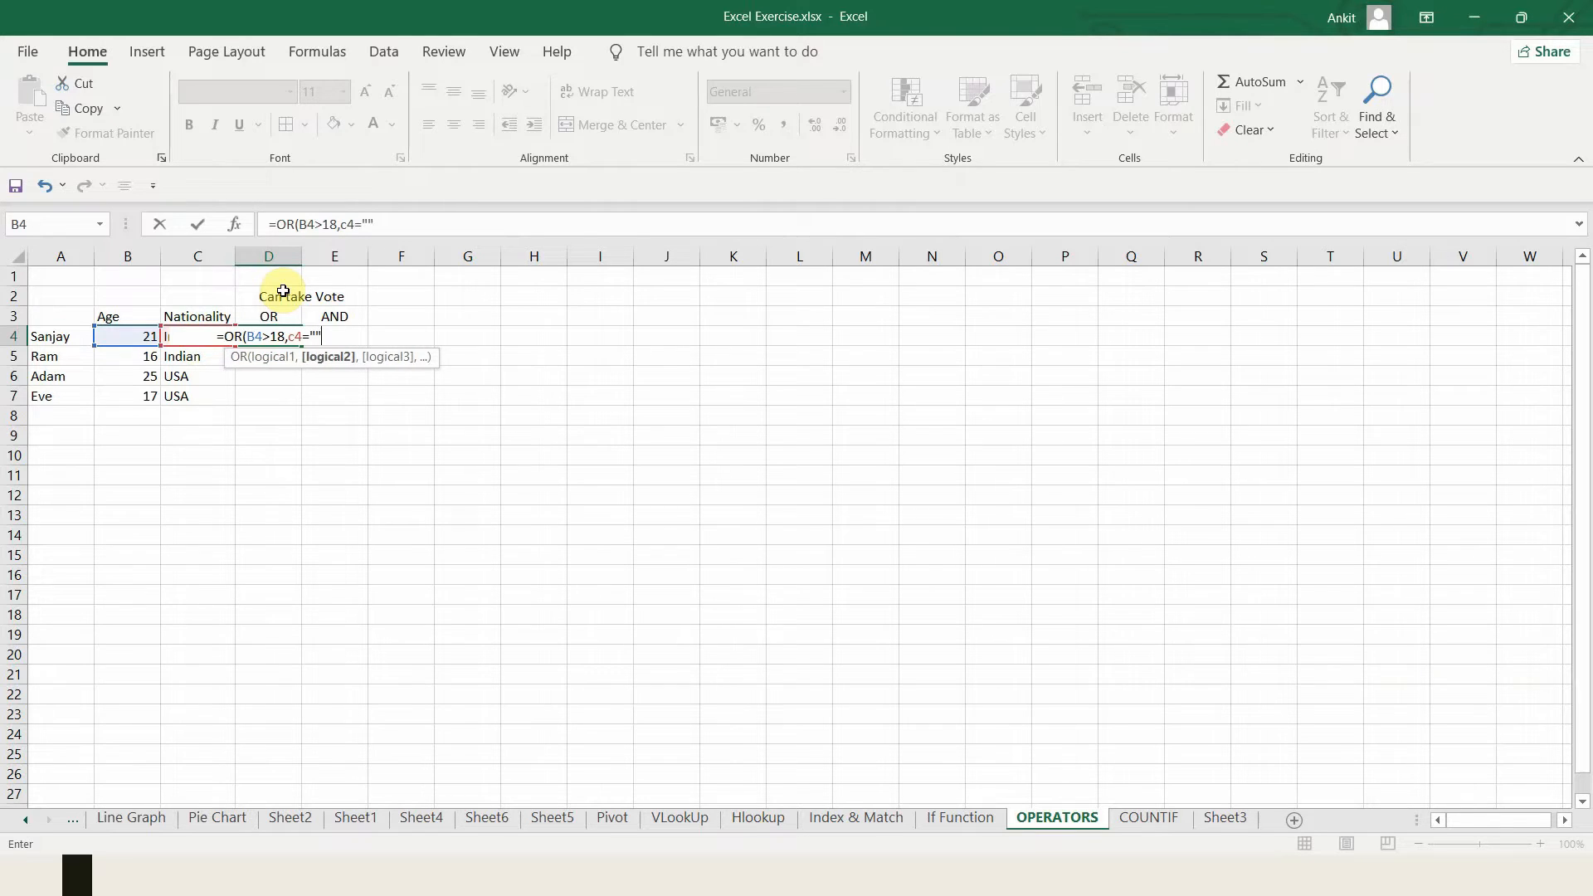
pyautogui.click(399, 229)
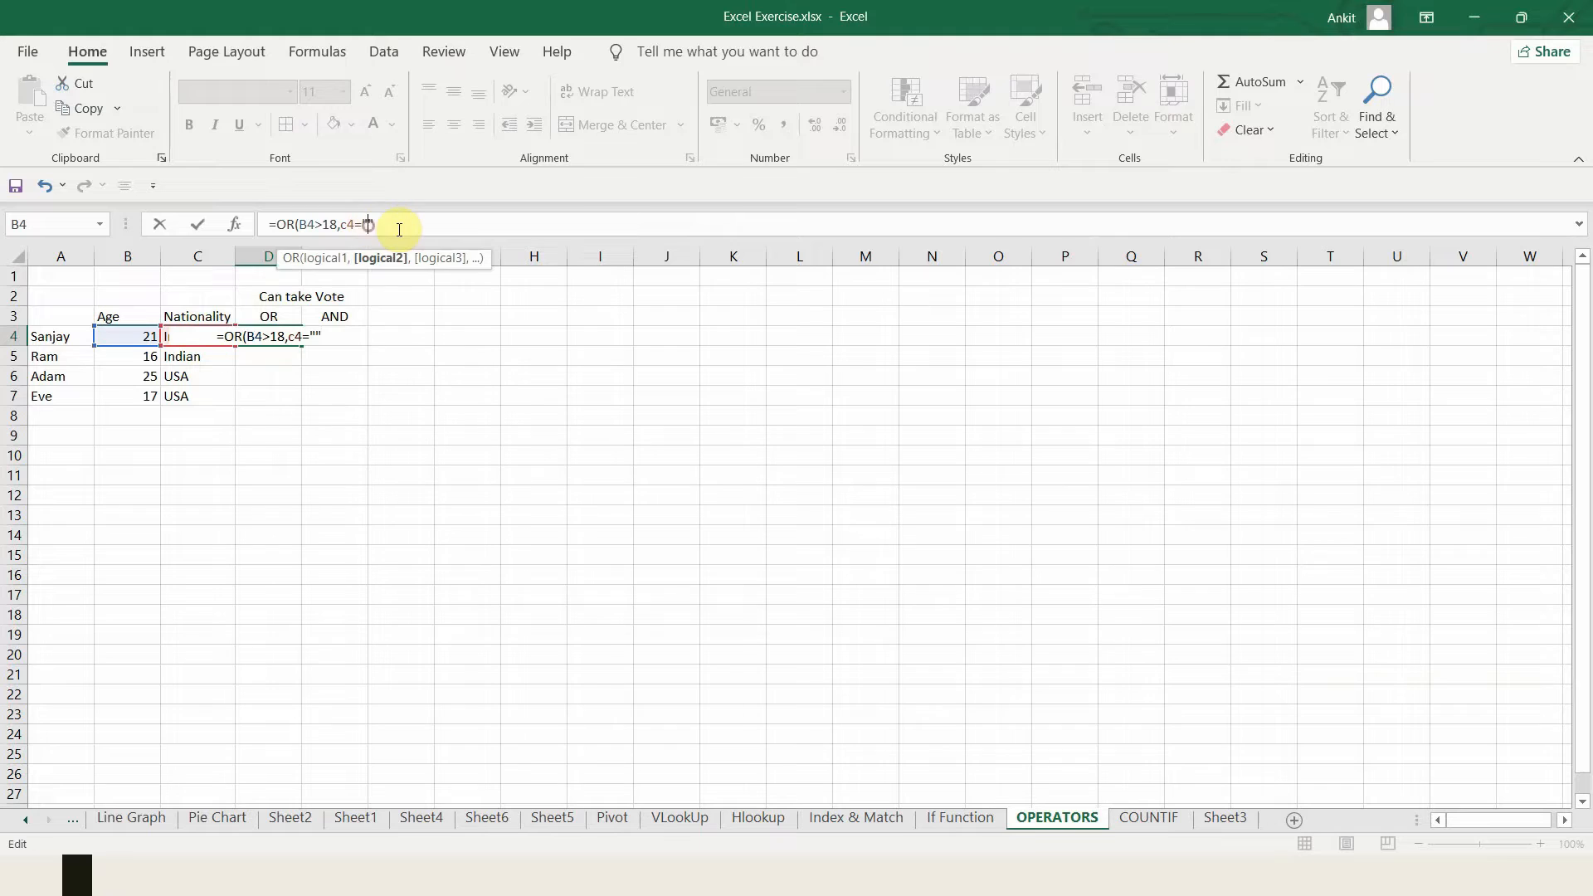
pyautogui.write('Indian)')
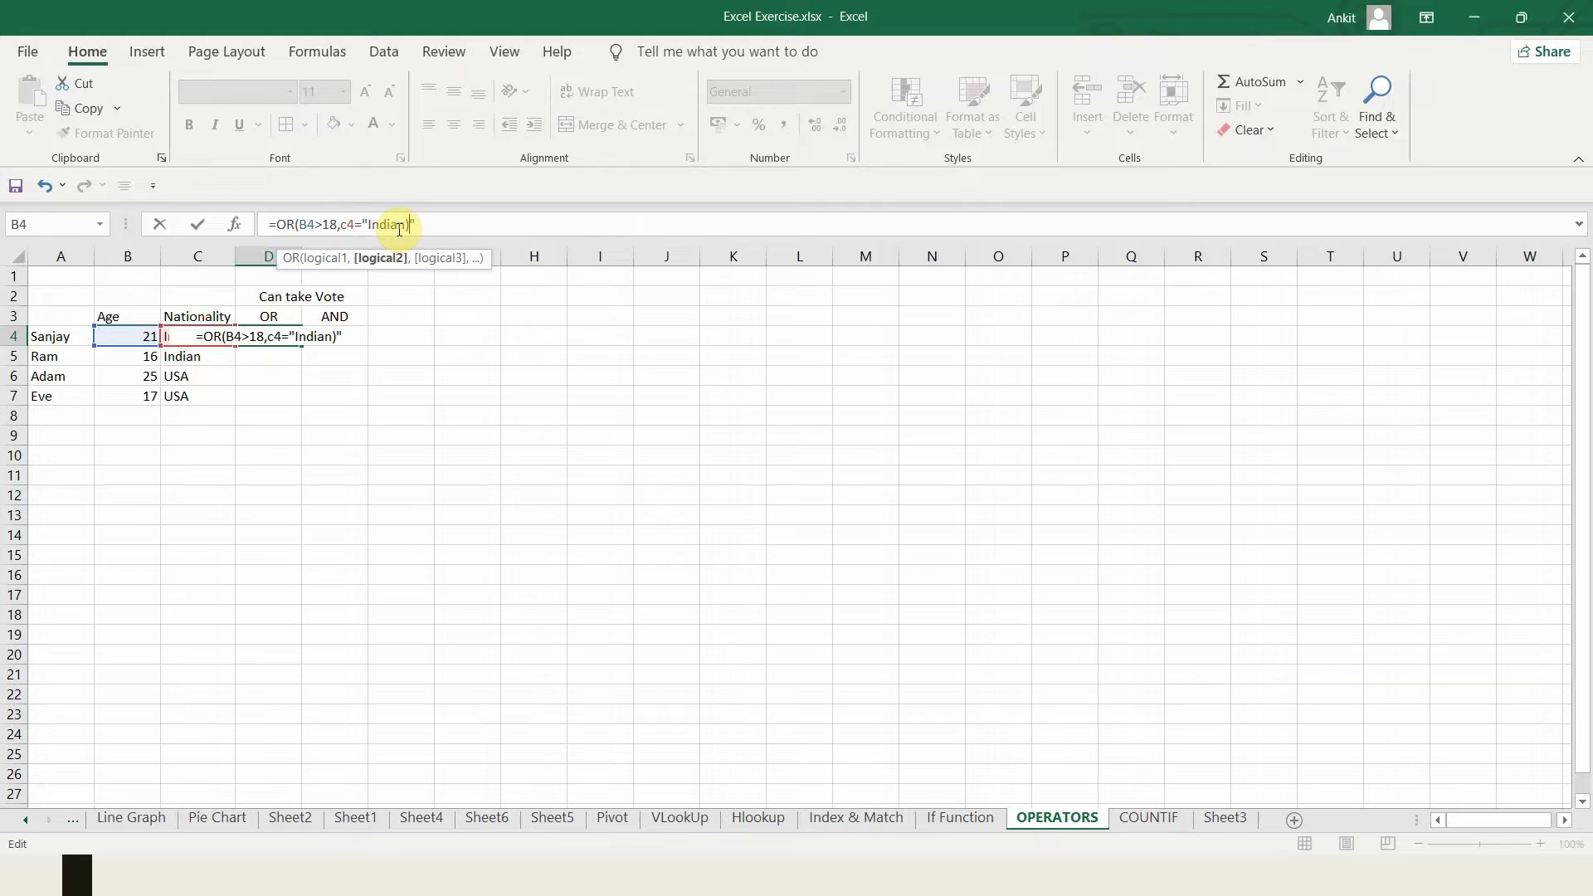
pyautogui.press('BackSpace')
pyautogui.write(')')
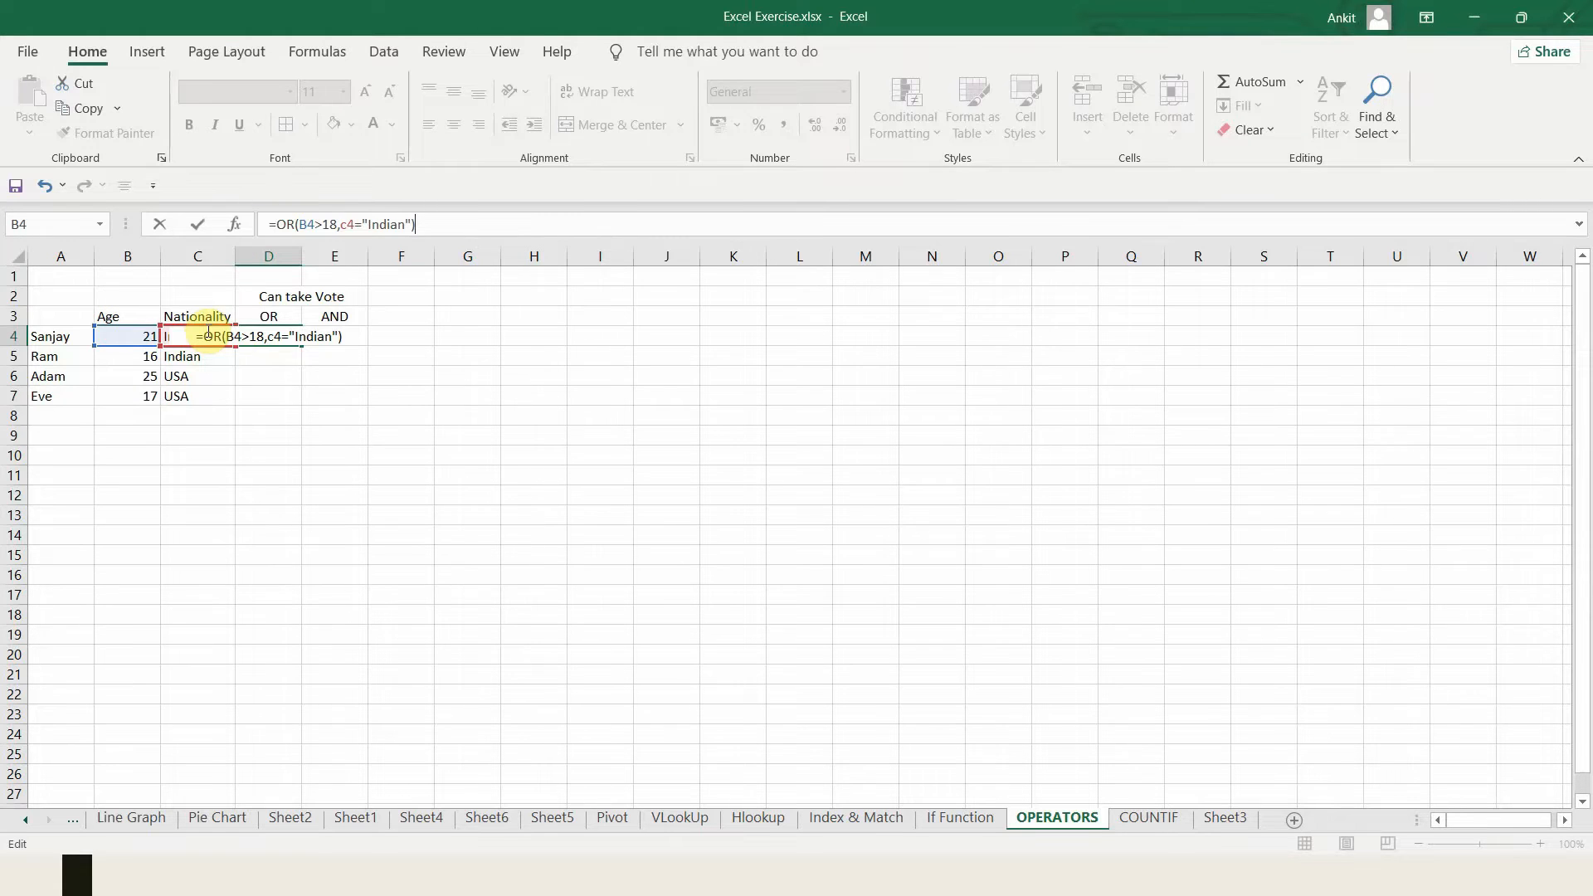
pyautogui.press('Return')
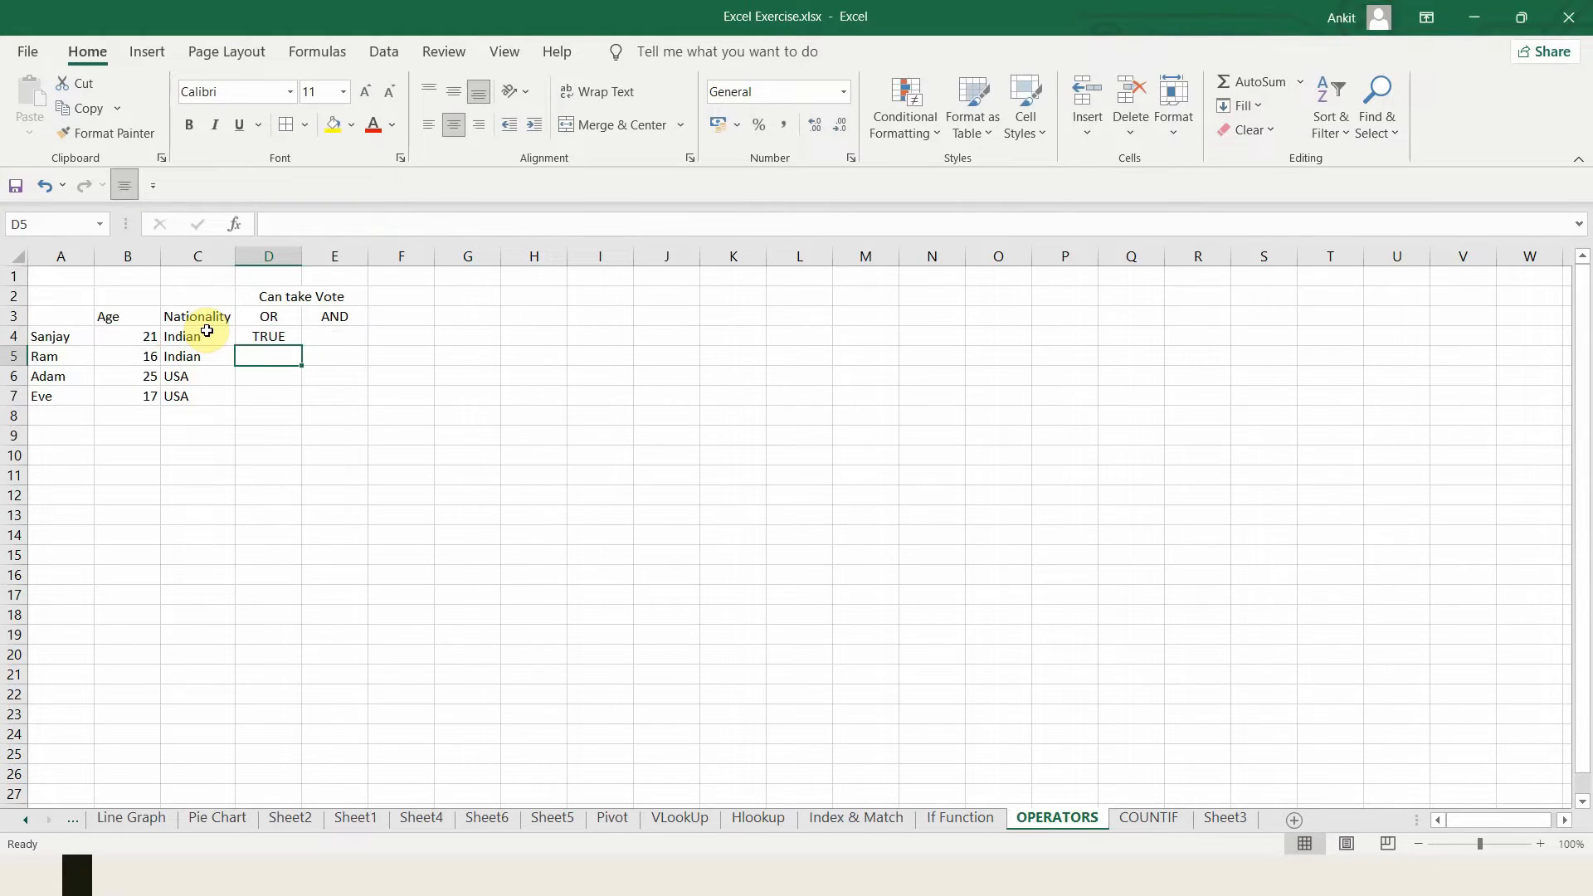
# Start an AND formula in E4 with B4>18 as its first condition.
pyautogui.click(267, 336)
pyautogui.click(347, 333)
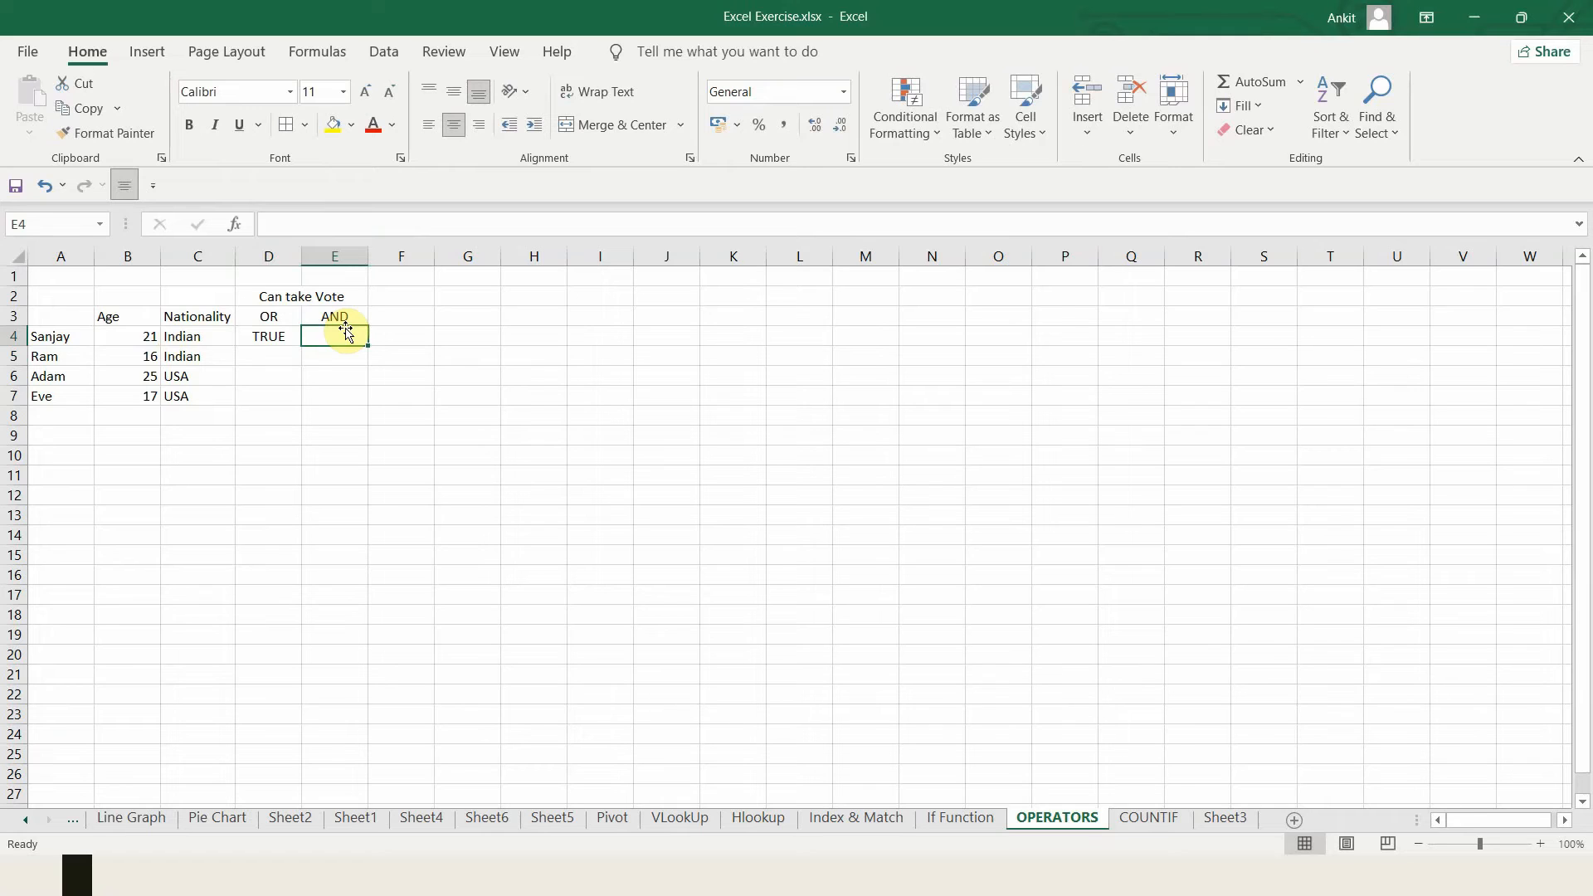
pyautogui.write('=and')
pyautogui.press('Tab')
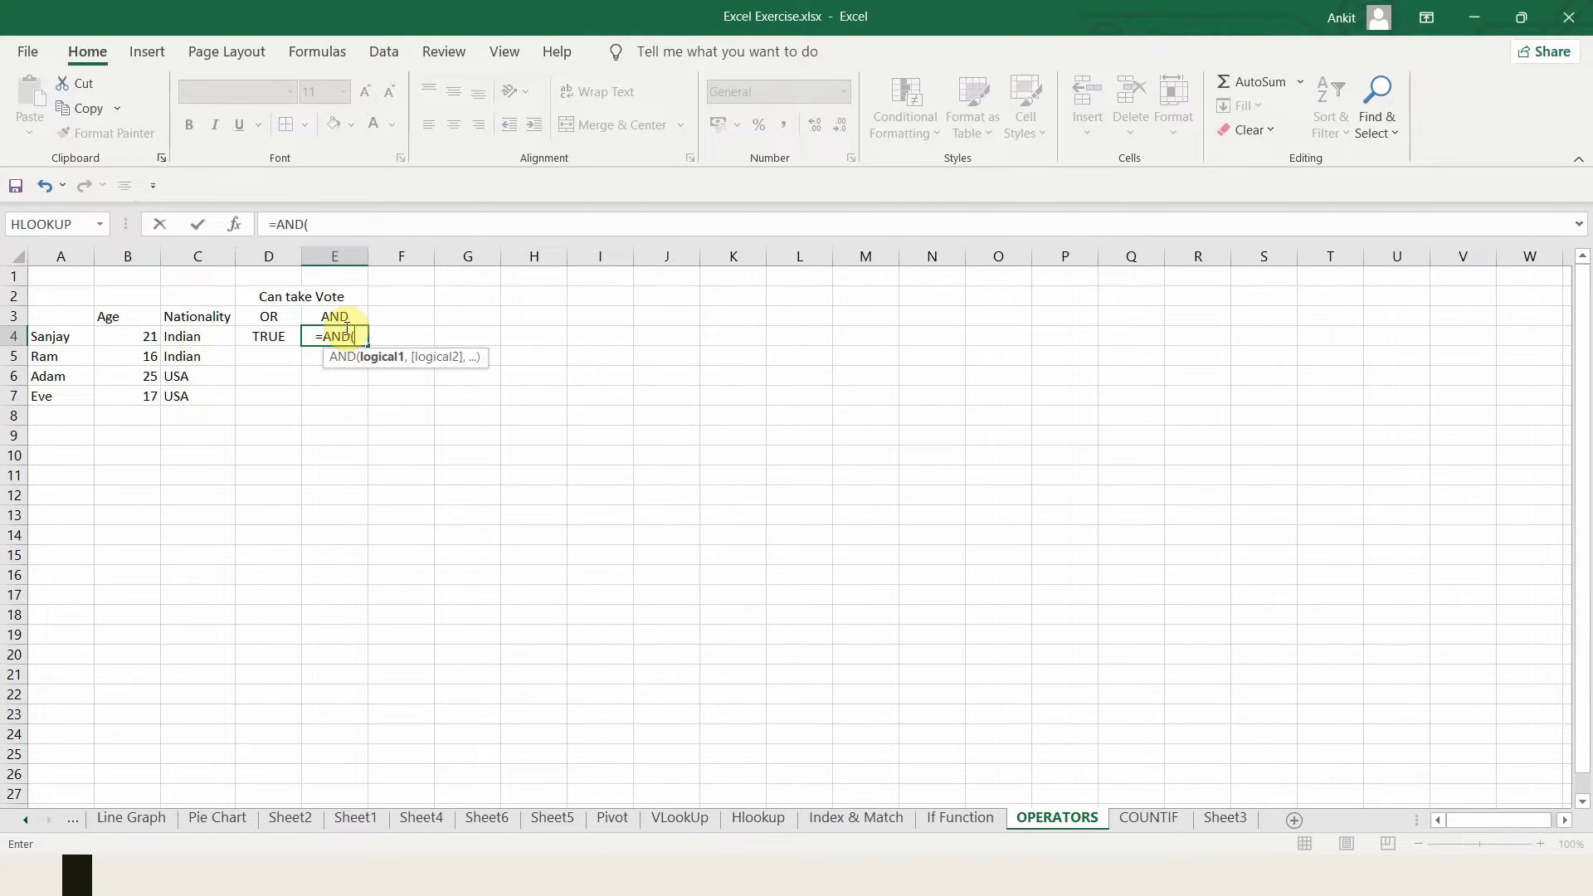
pyautogui.click(150, 334)
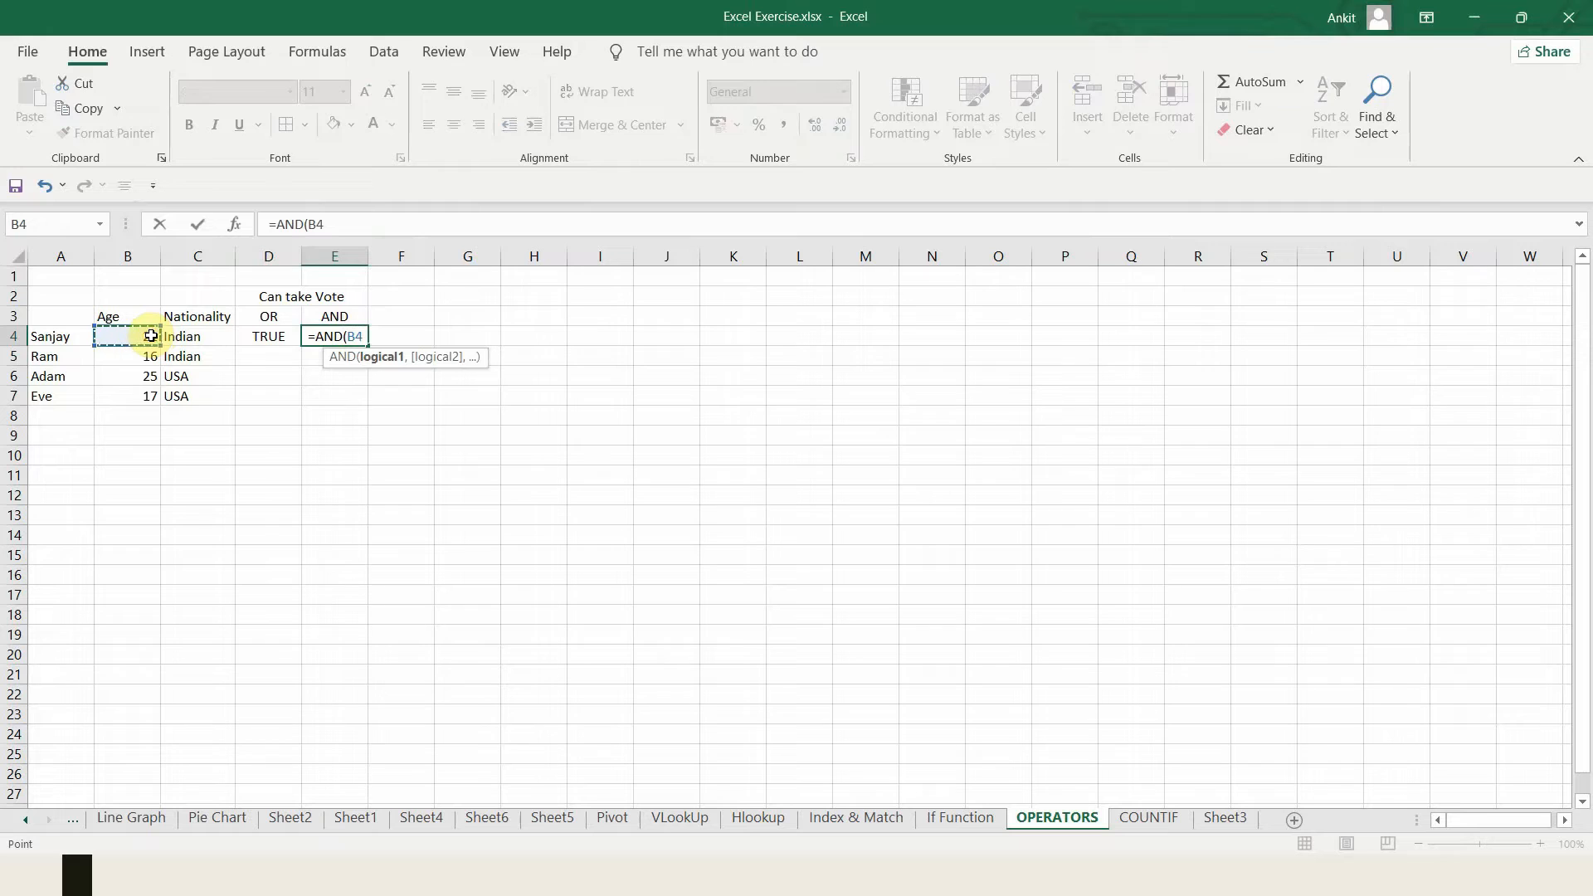
pyautogui.write('>18,')
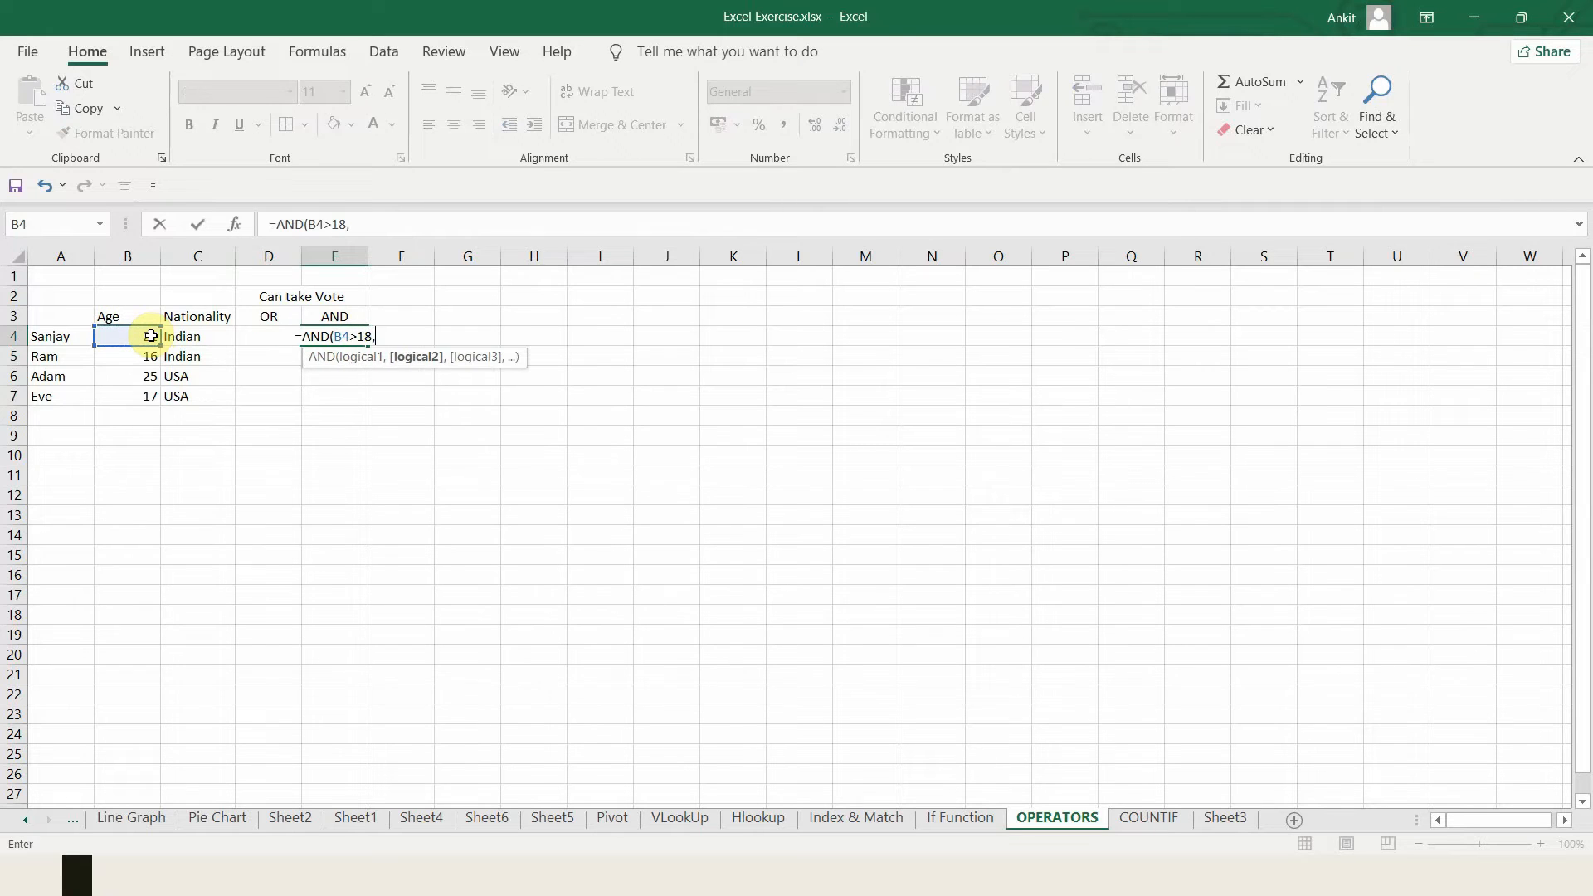
# Add C4="Indian" as the second condition of the AND formula in E4, close the bracket and enter it.
pyautogui.click(186, 338)
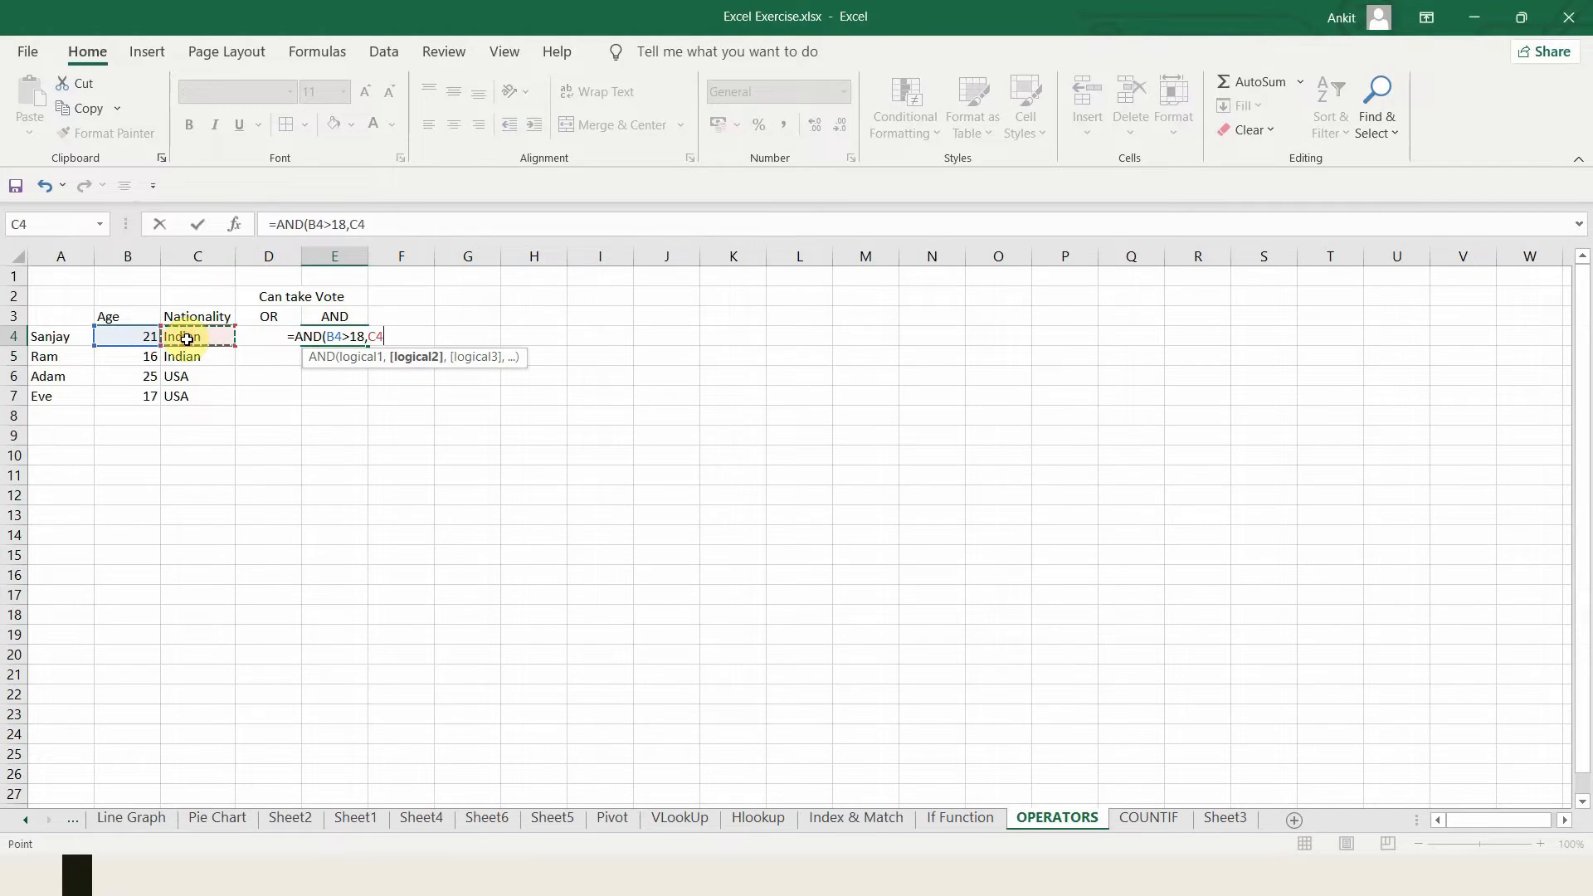
pyautogui.write('=""')
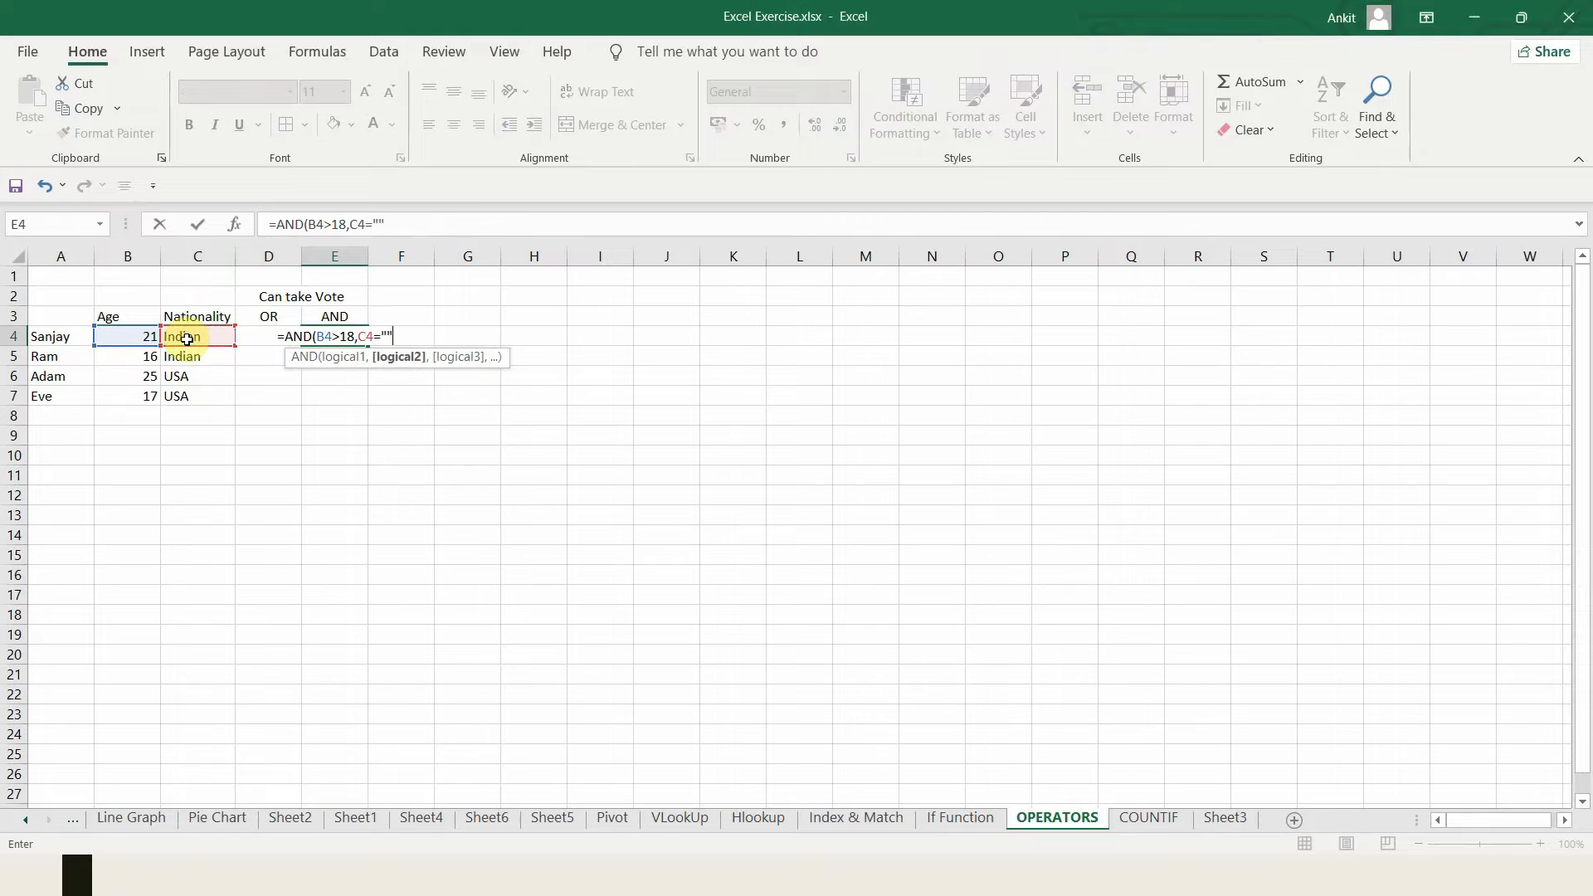
pyautogui.click(378, 224)
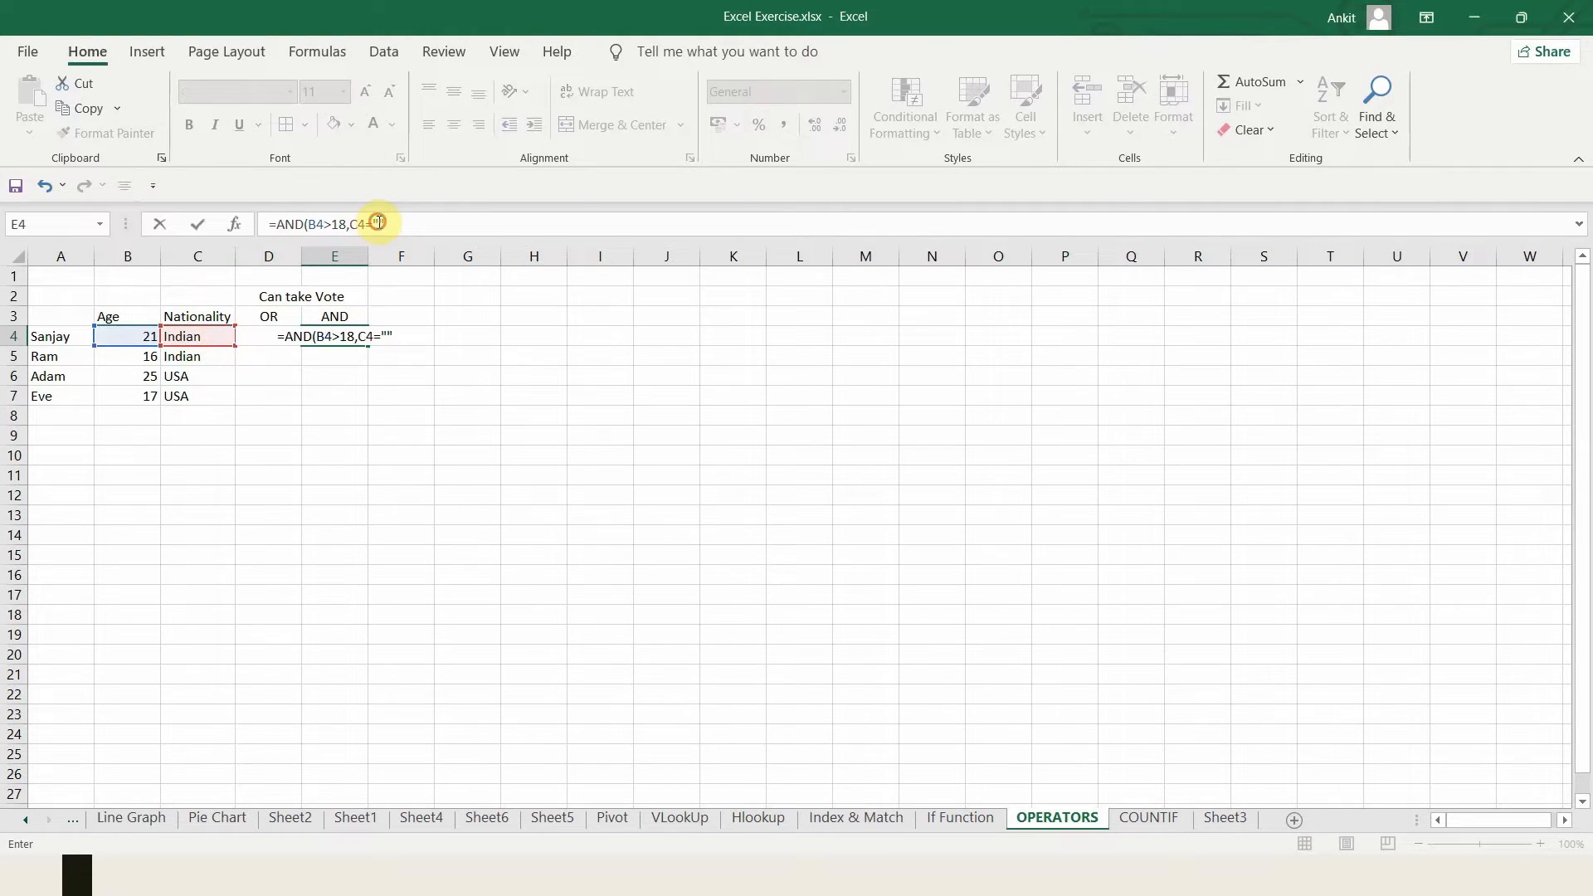
pyautogui.write('India')
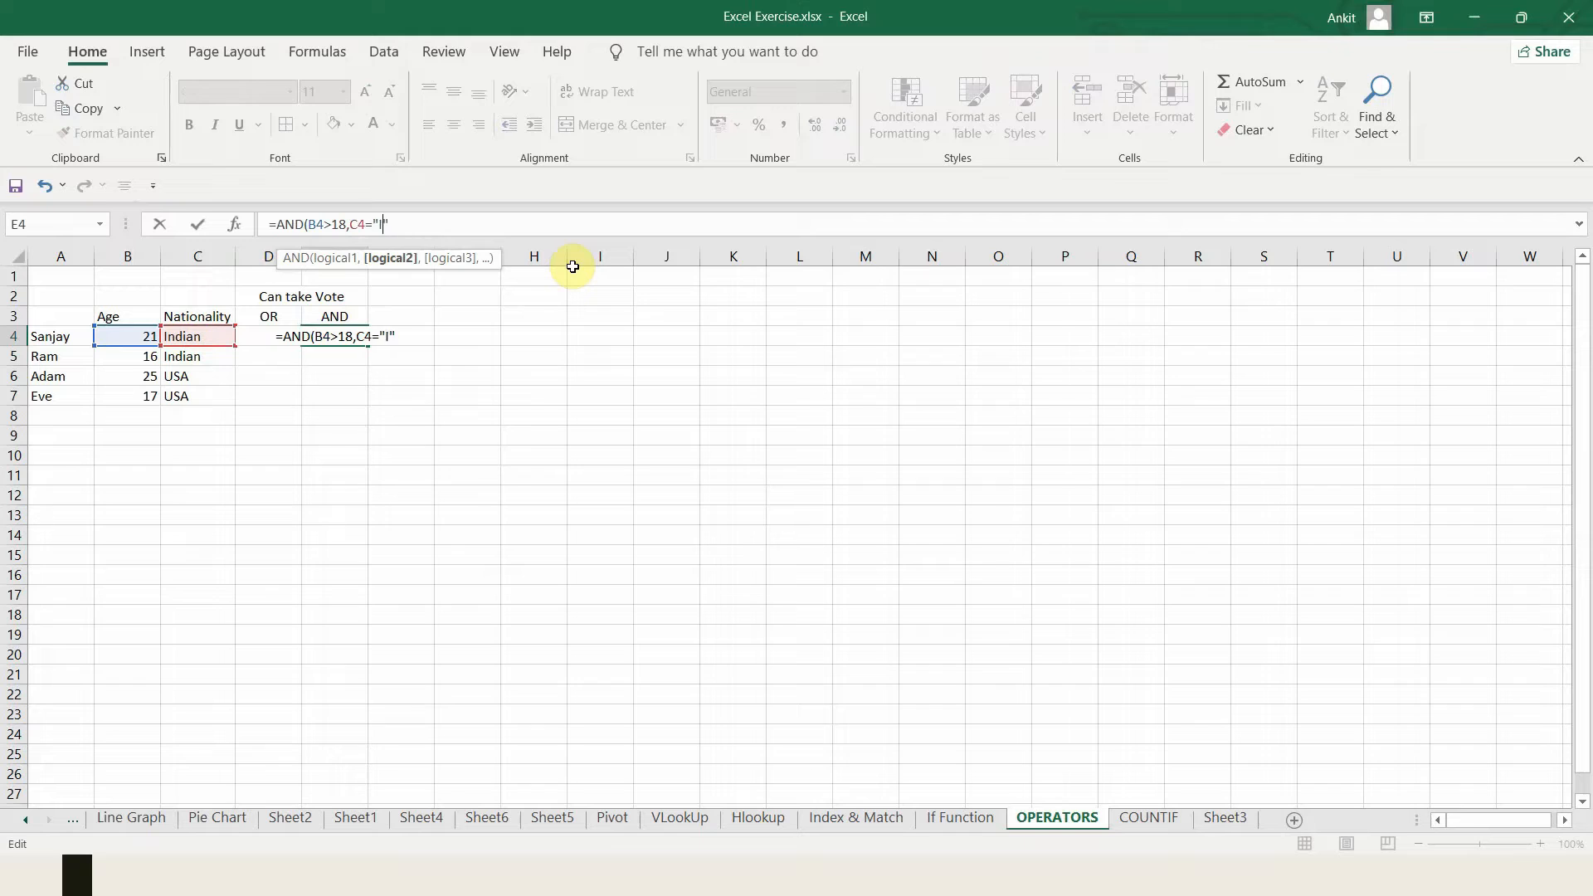
pyautogui.write('n')
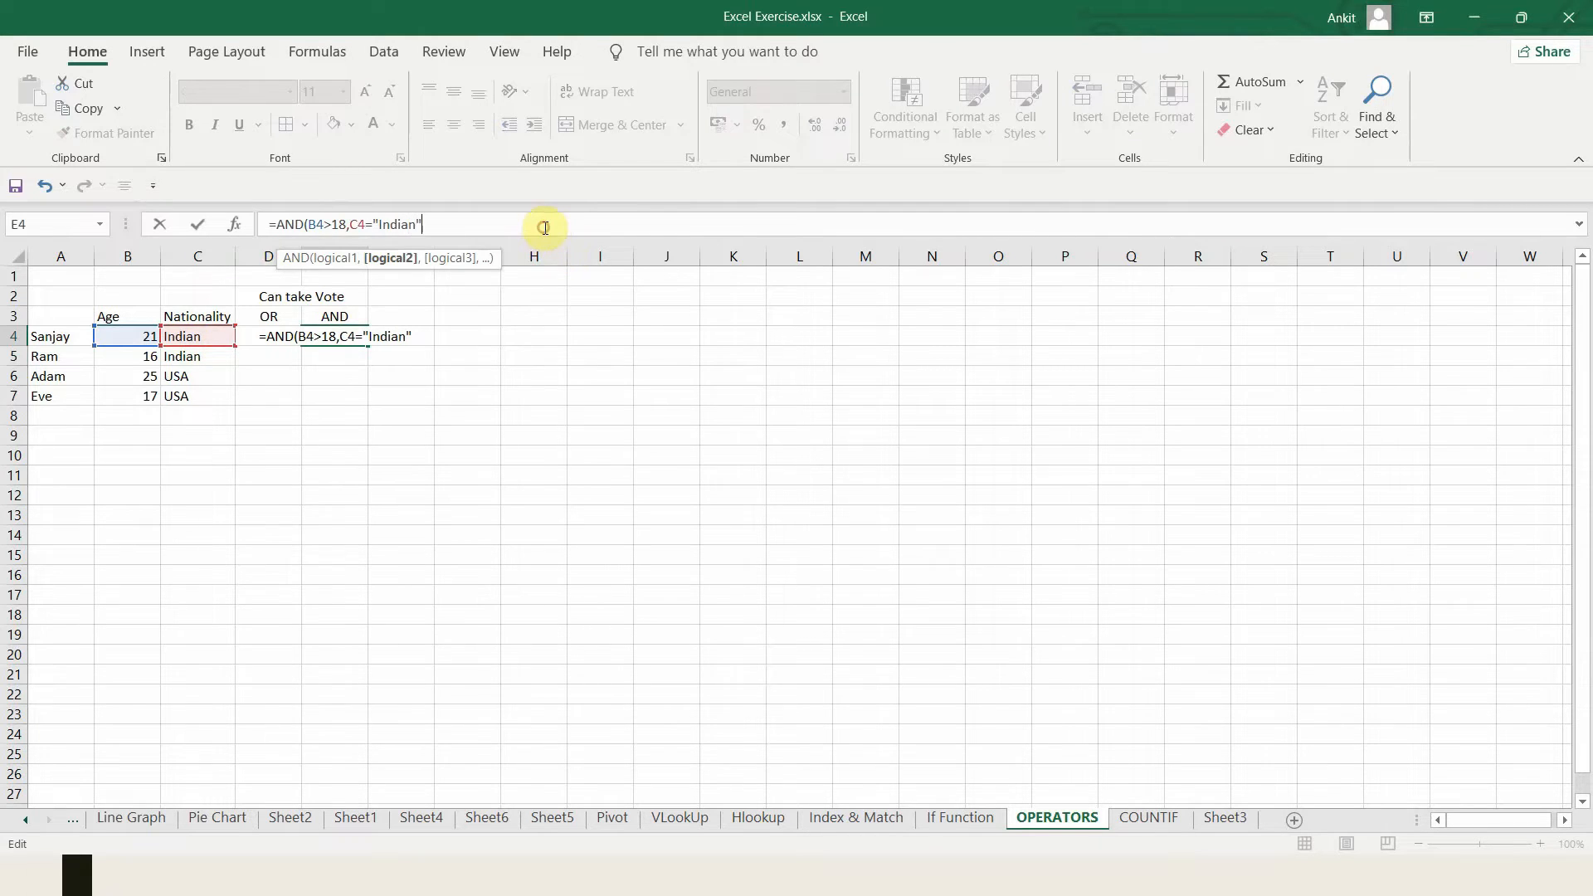
pyautogui.write(')')
pyautogui.press('Return')
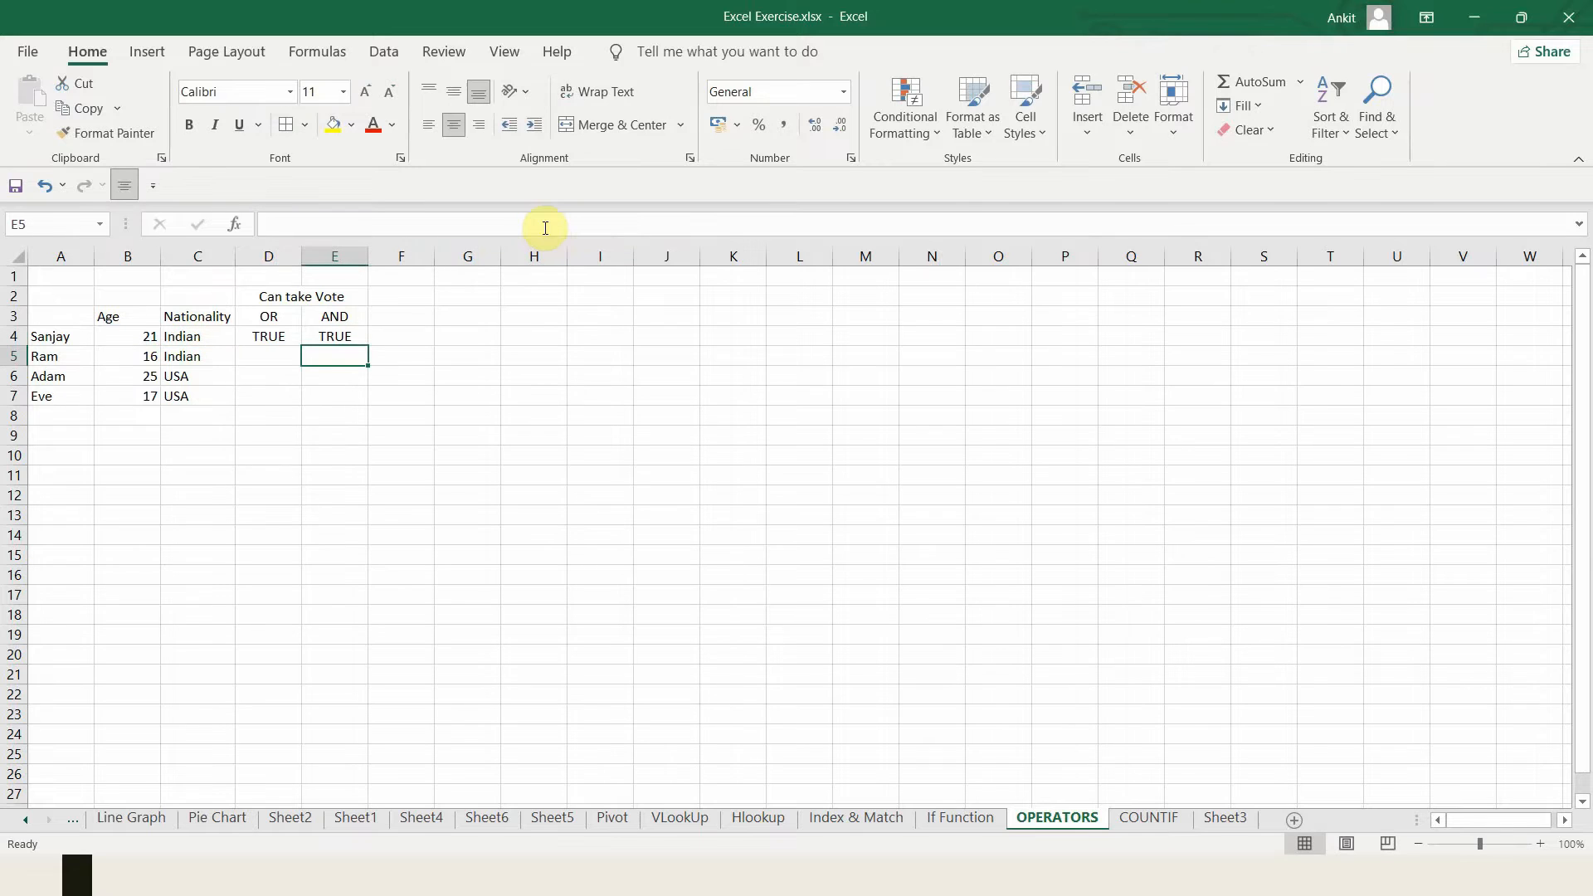
# Fill the OR formula in D4 and the AND formula in E4 down to row 7.
pyautogui.click(297, 338)
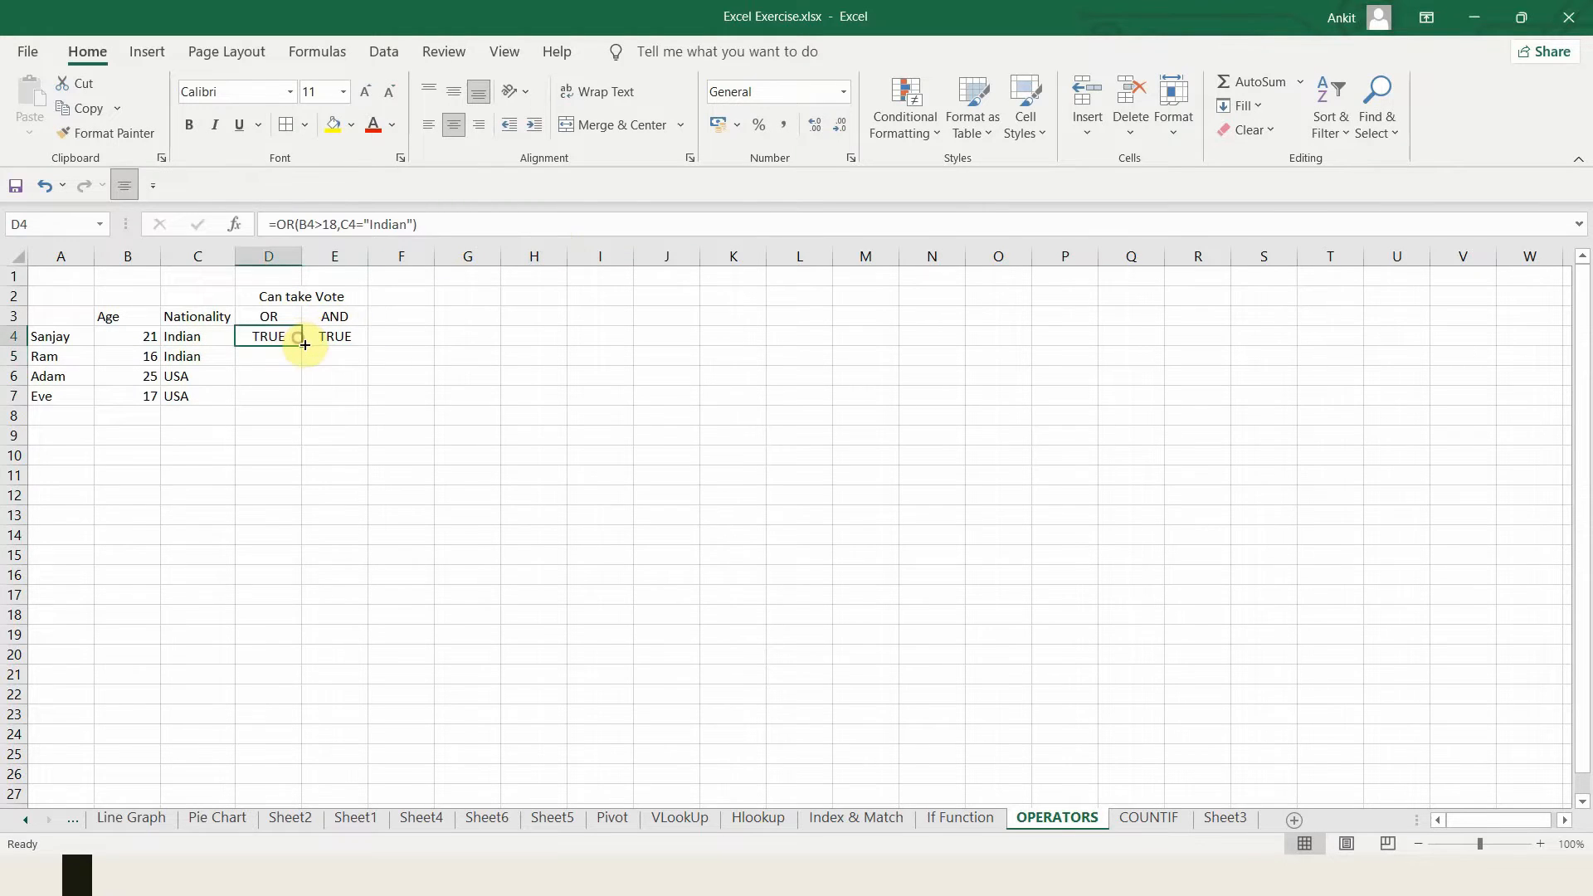
pyautogui.doubleClick(304, 344)
pyautogui.click(349, 332)
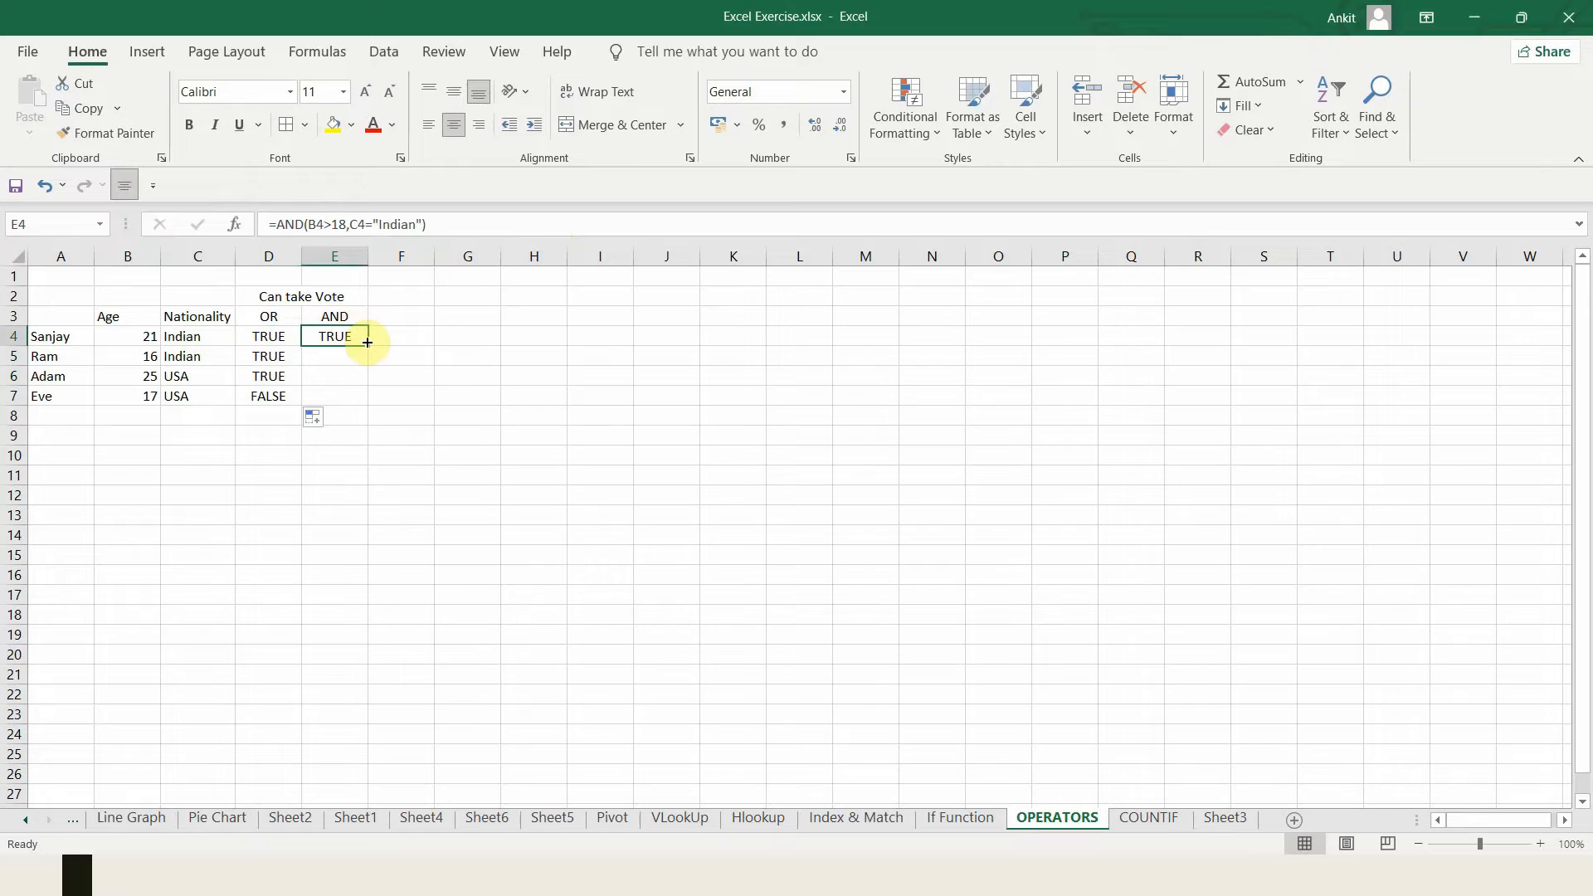
pyautogui.doubleClick(368, 342)
pyautogui.click(517, 356)
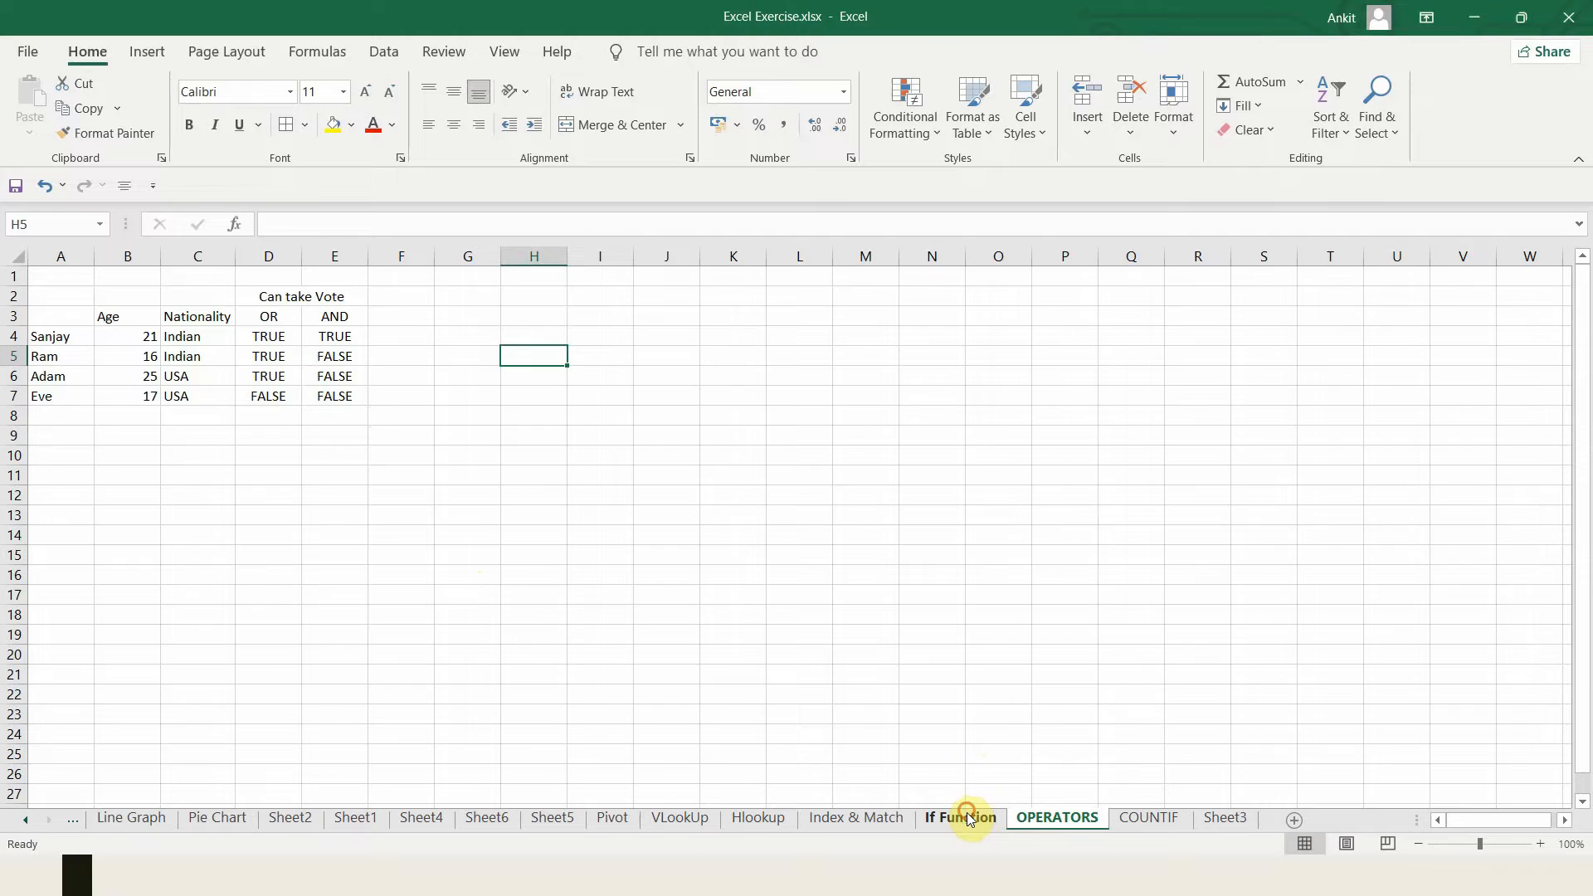
# Clear the existing Yes/No answers in C4:C11 on the If Function sheet.
pyautogui.click(969, 817)
pyautogui.click(660, 676)
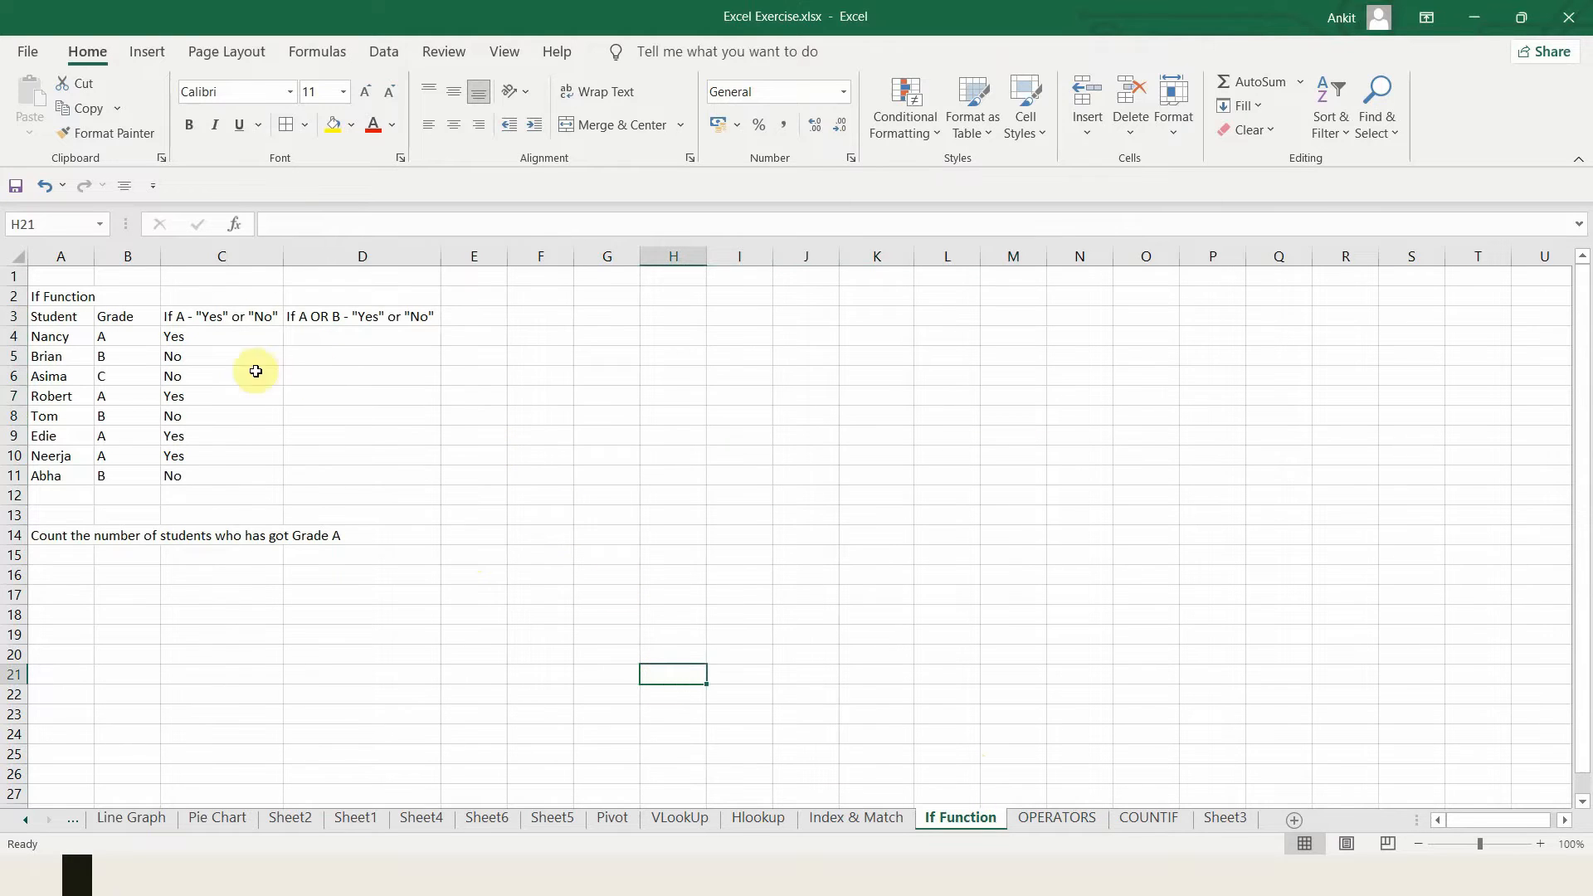
pyautogui.click(234, 336)
pyautogui.hotkey('ctrl', 'shift', 'Down')
pyautogui.press('Delete')
pyautogui.click(438, 353)
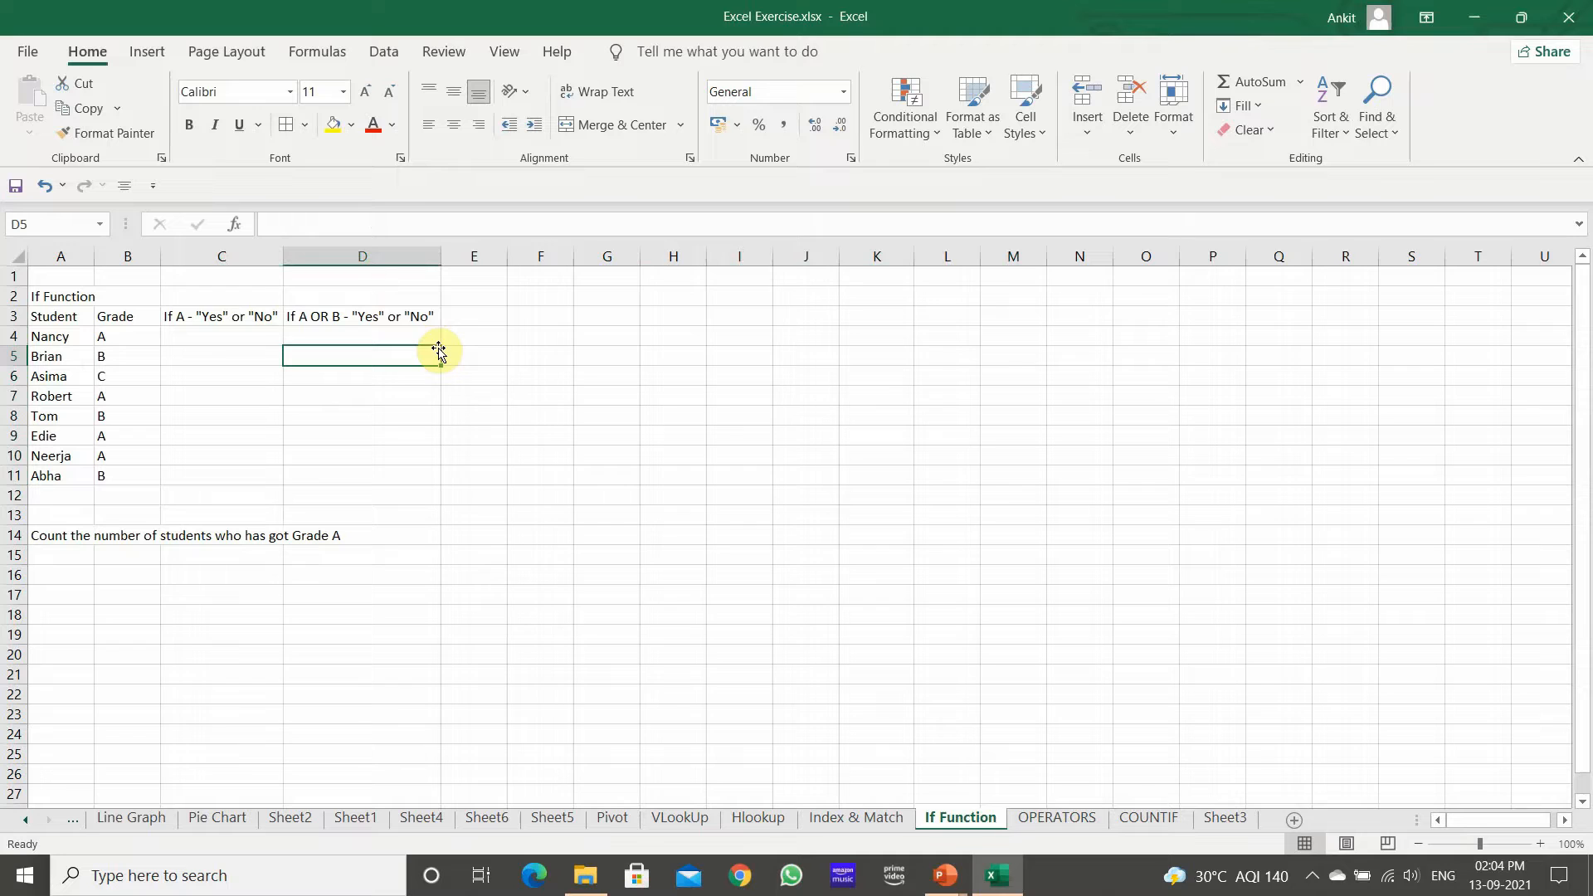
# Insert the IF function into C4 through the Insert Function dialog and bring up its arguments.
pyautogui.click(245, 338)
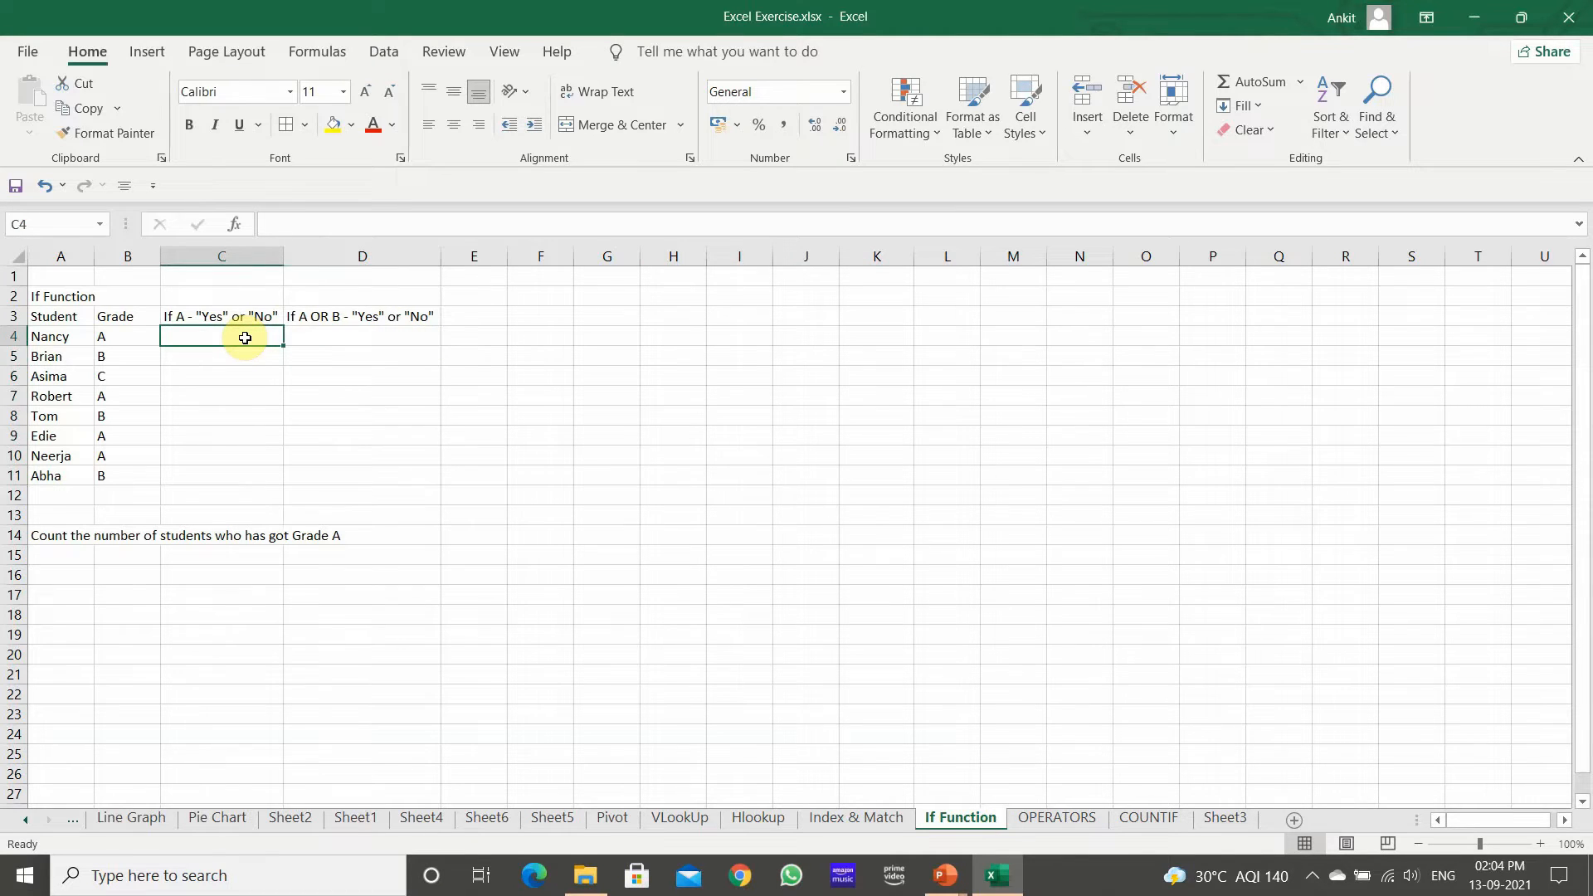
pyautogui.write('=')
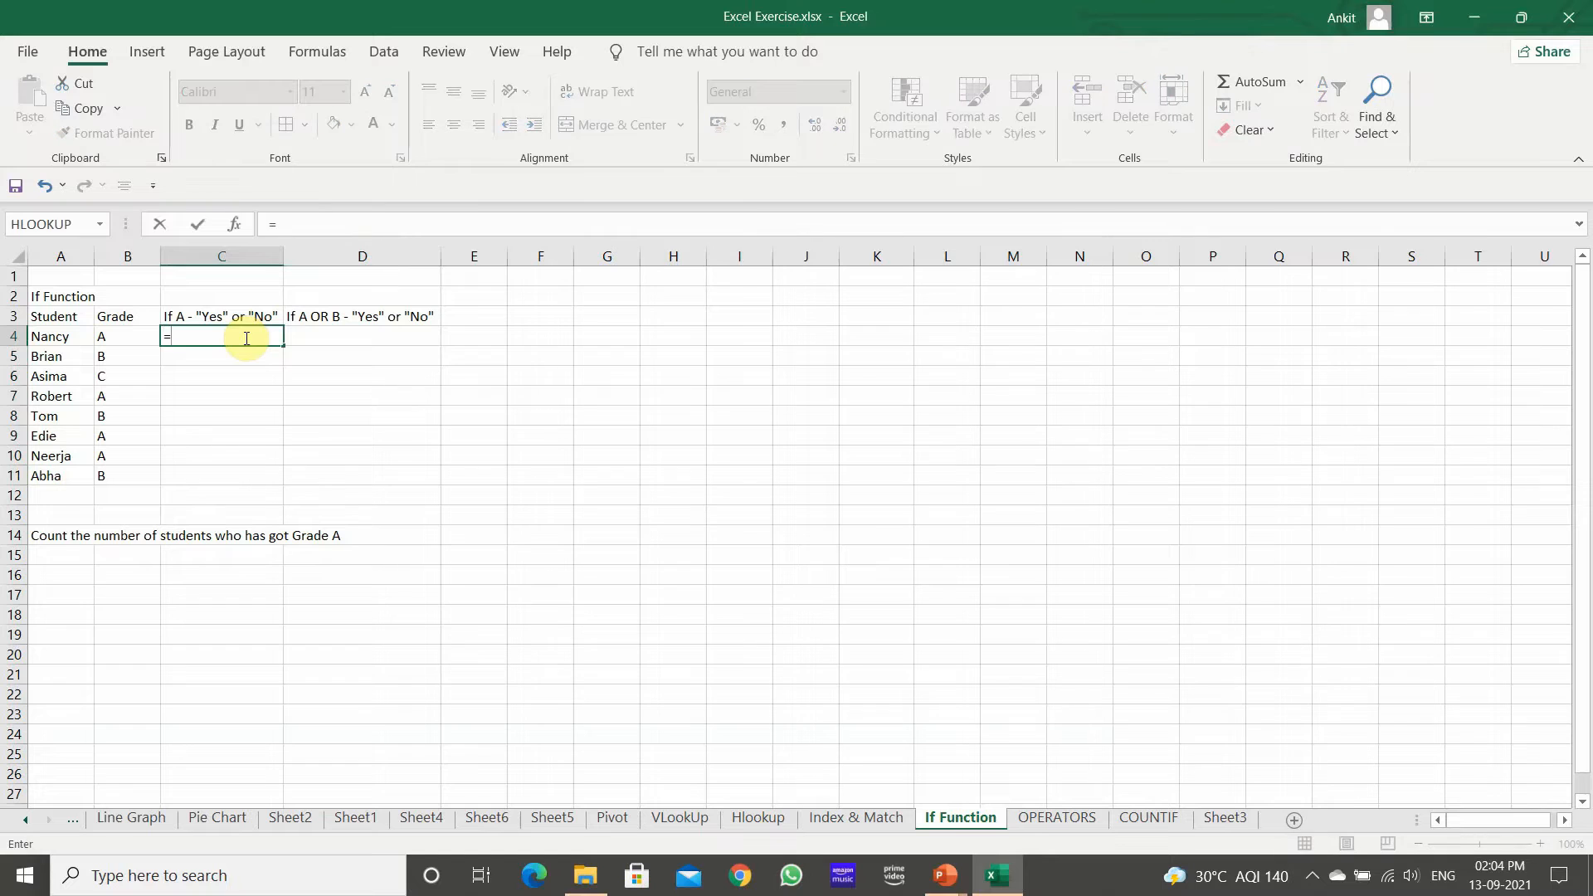
pyautogui.click(233, 225)
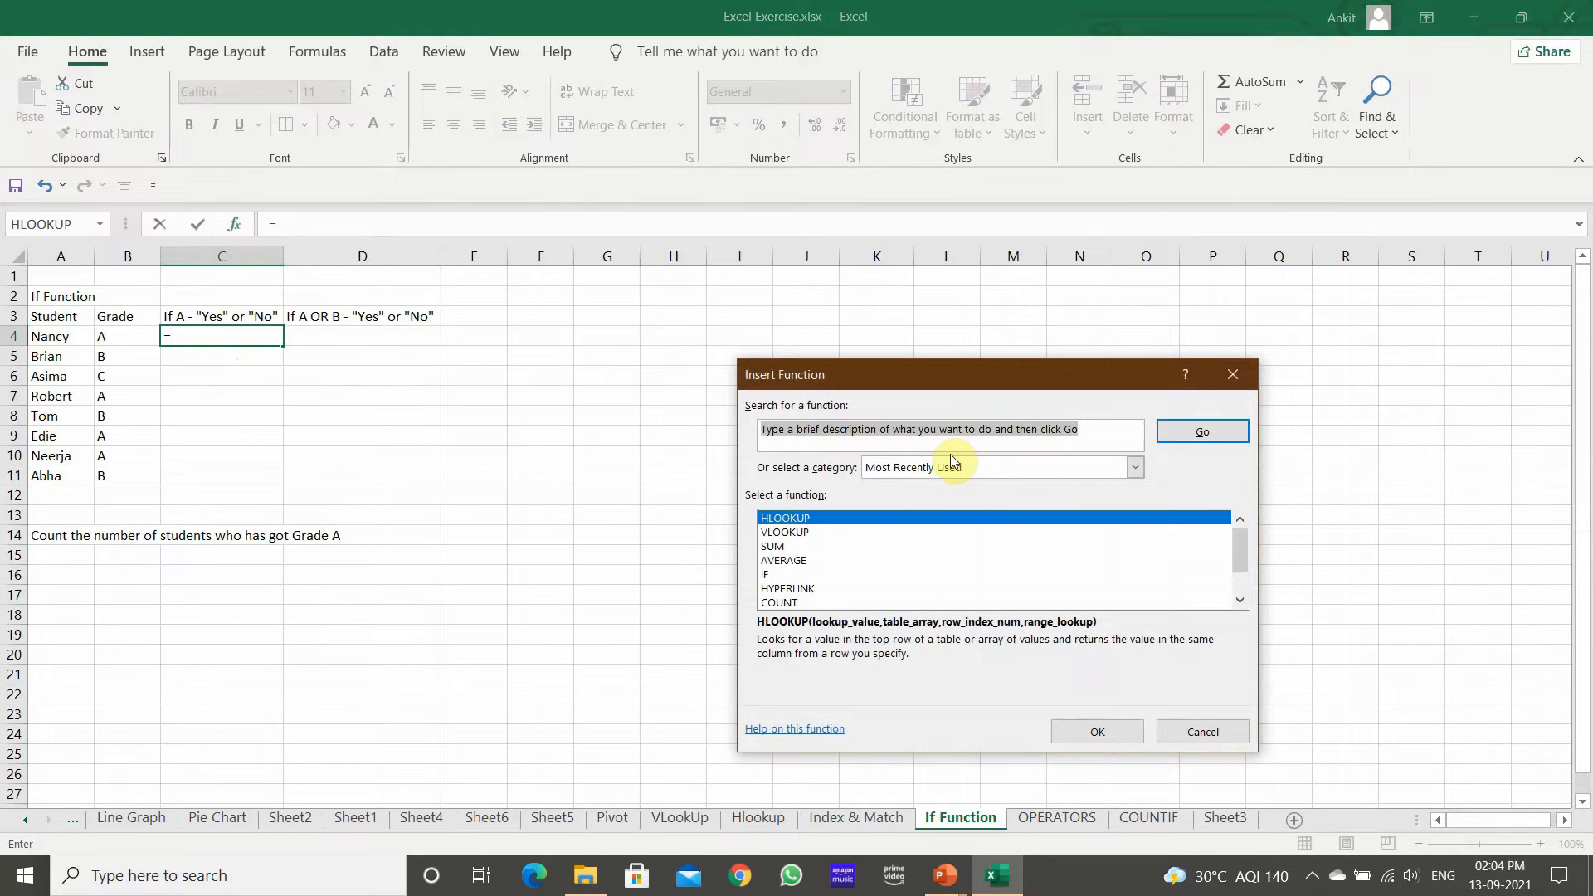
pyautogui.write('if')
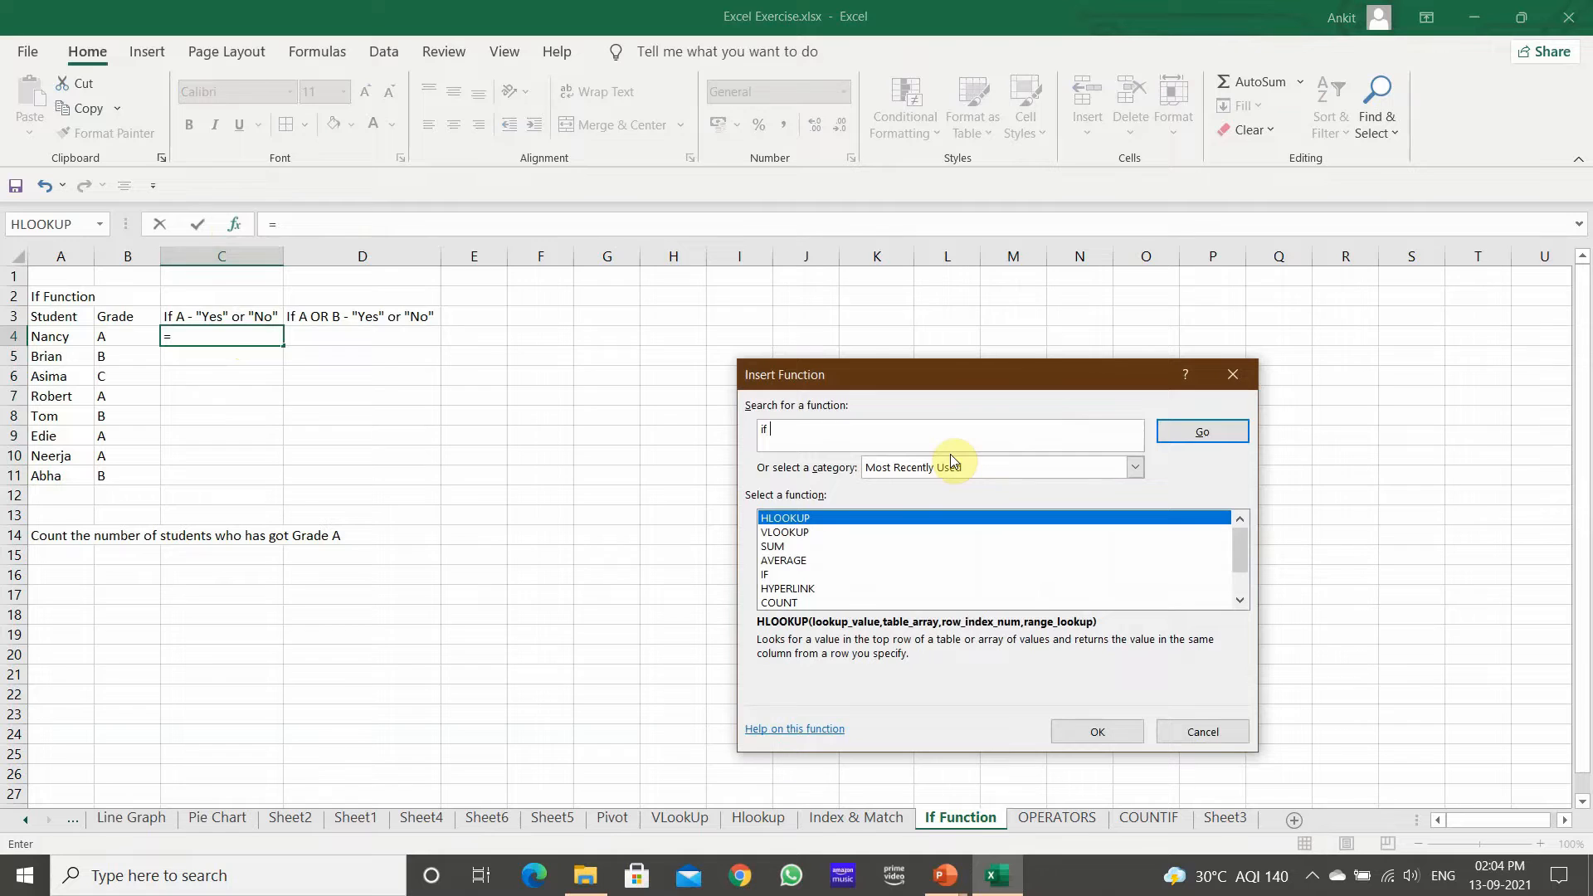
pyautogui.click(812, 574)
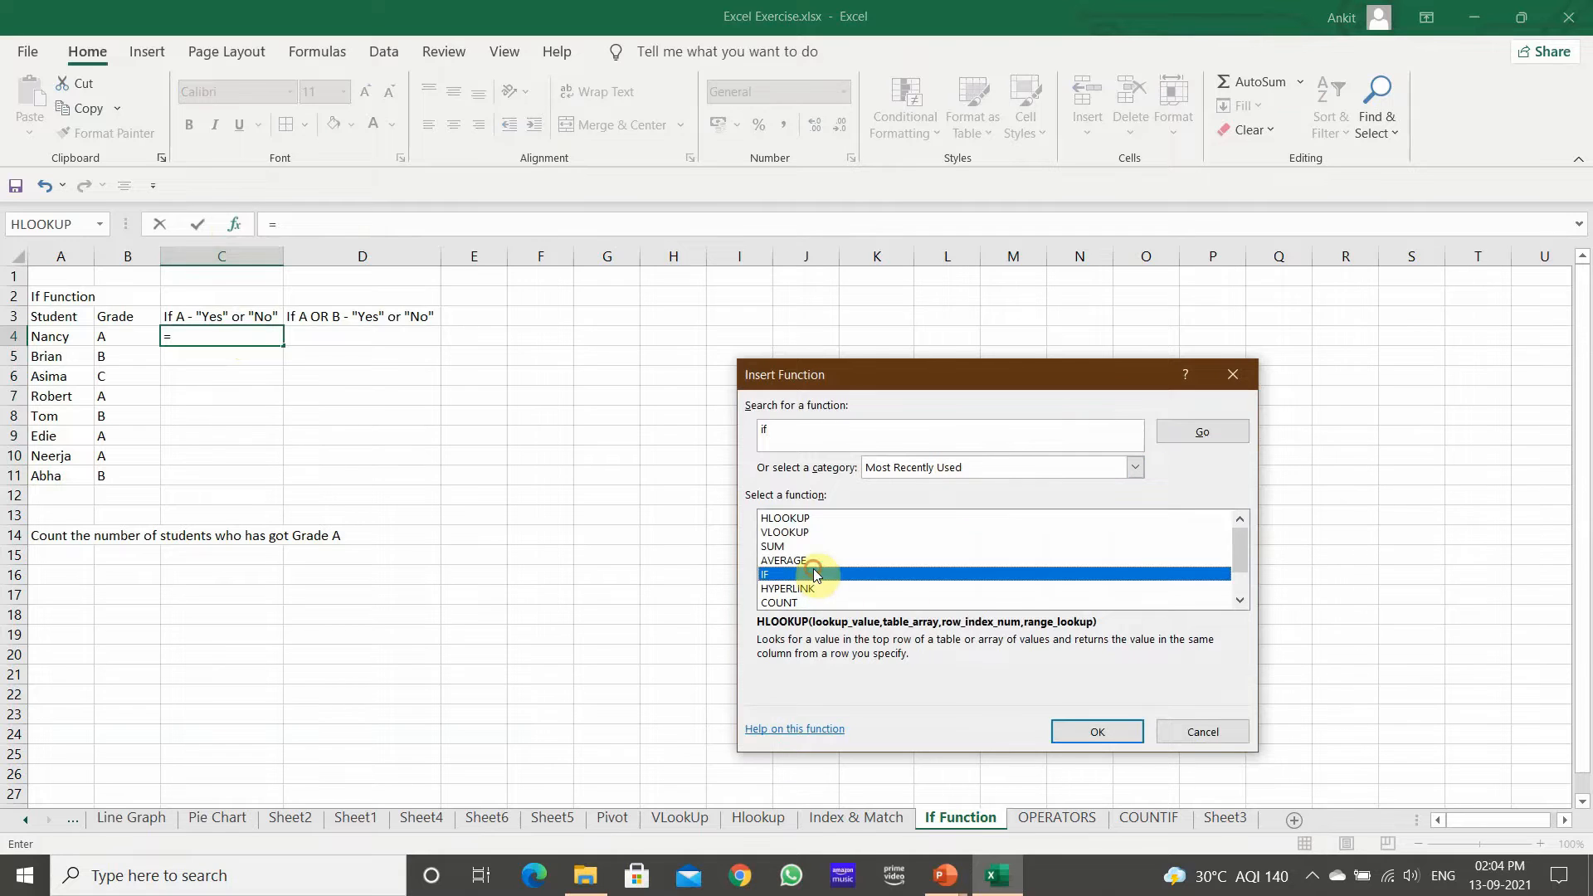
pyautogui.click(1107, 729)
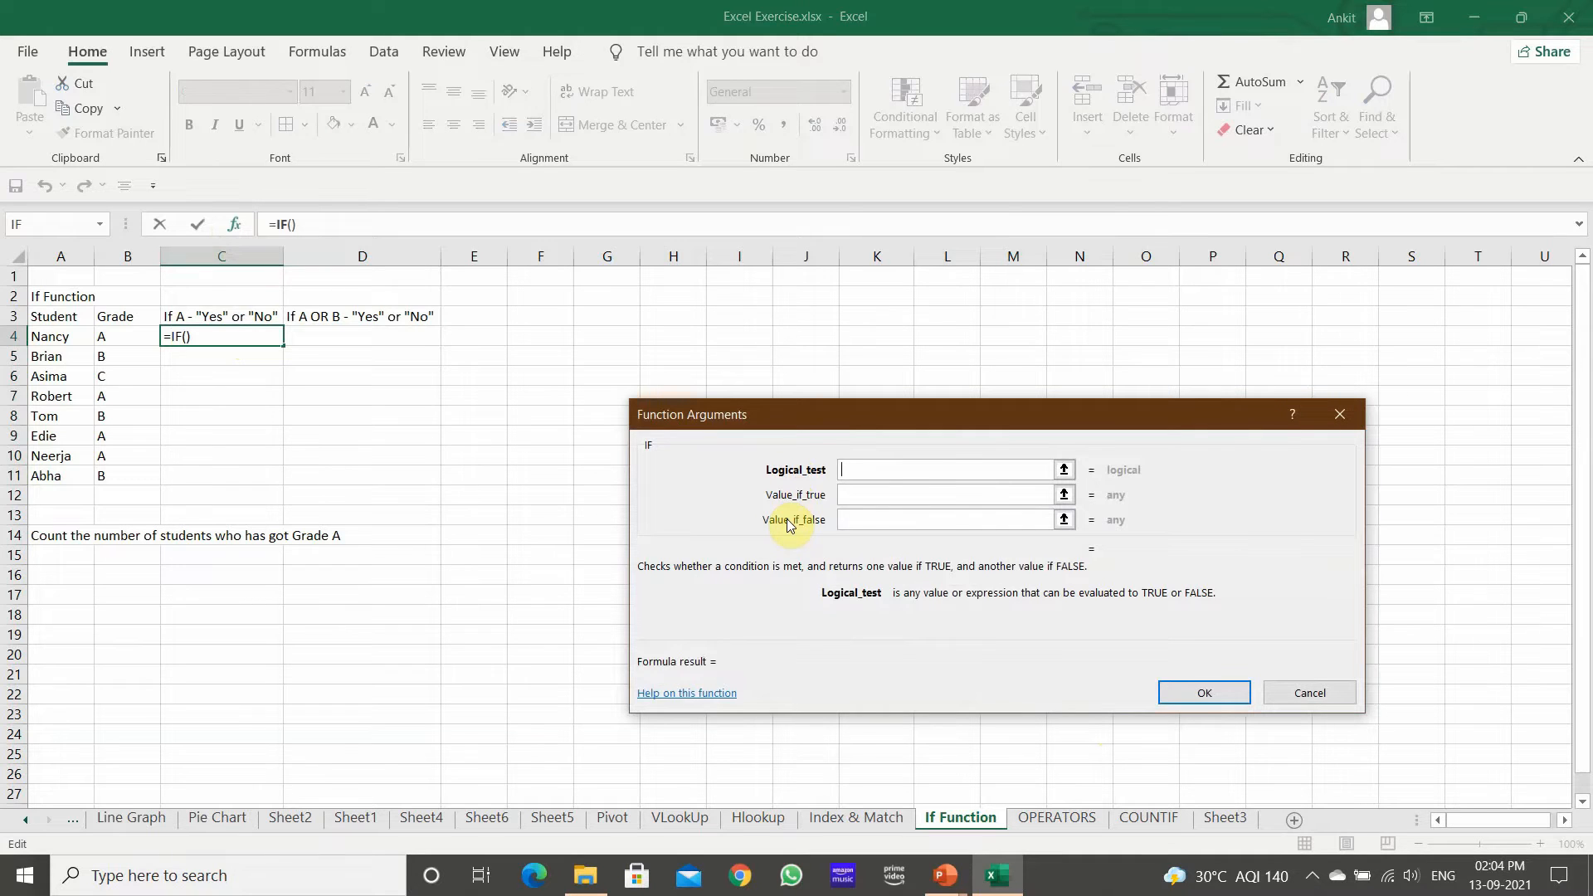
# Set the IF function's logical test in C4 to B4="A".
pyautogui.click(936, 470)
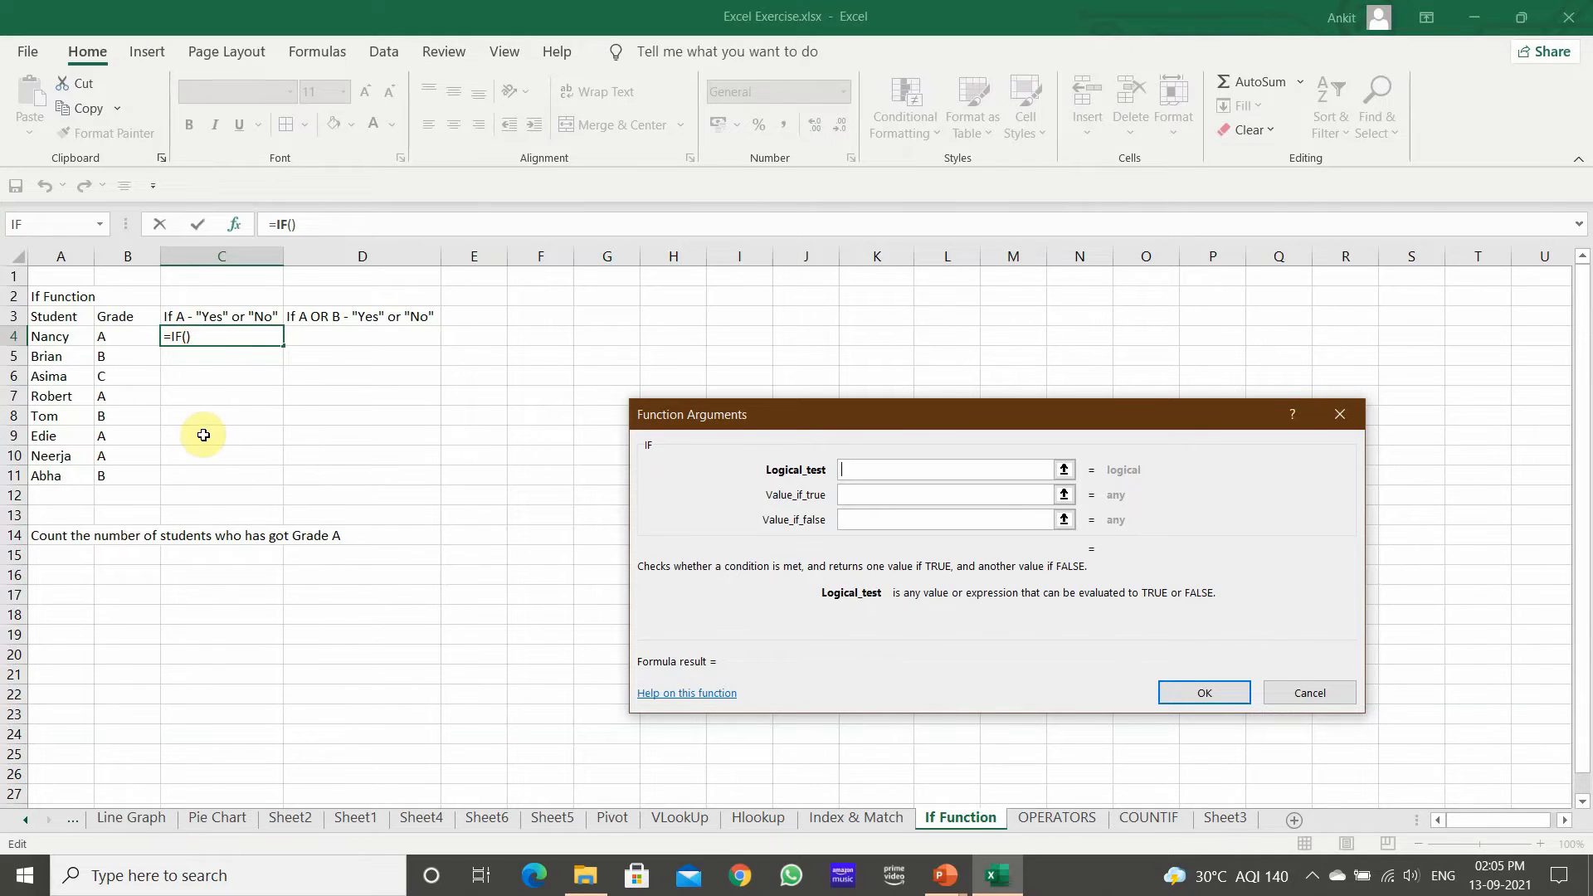
pyautogui.click(119, 336)
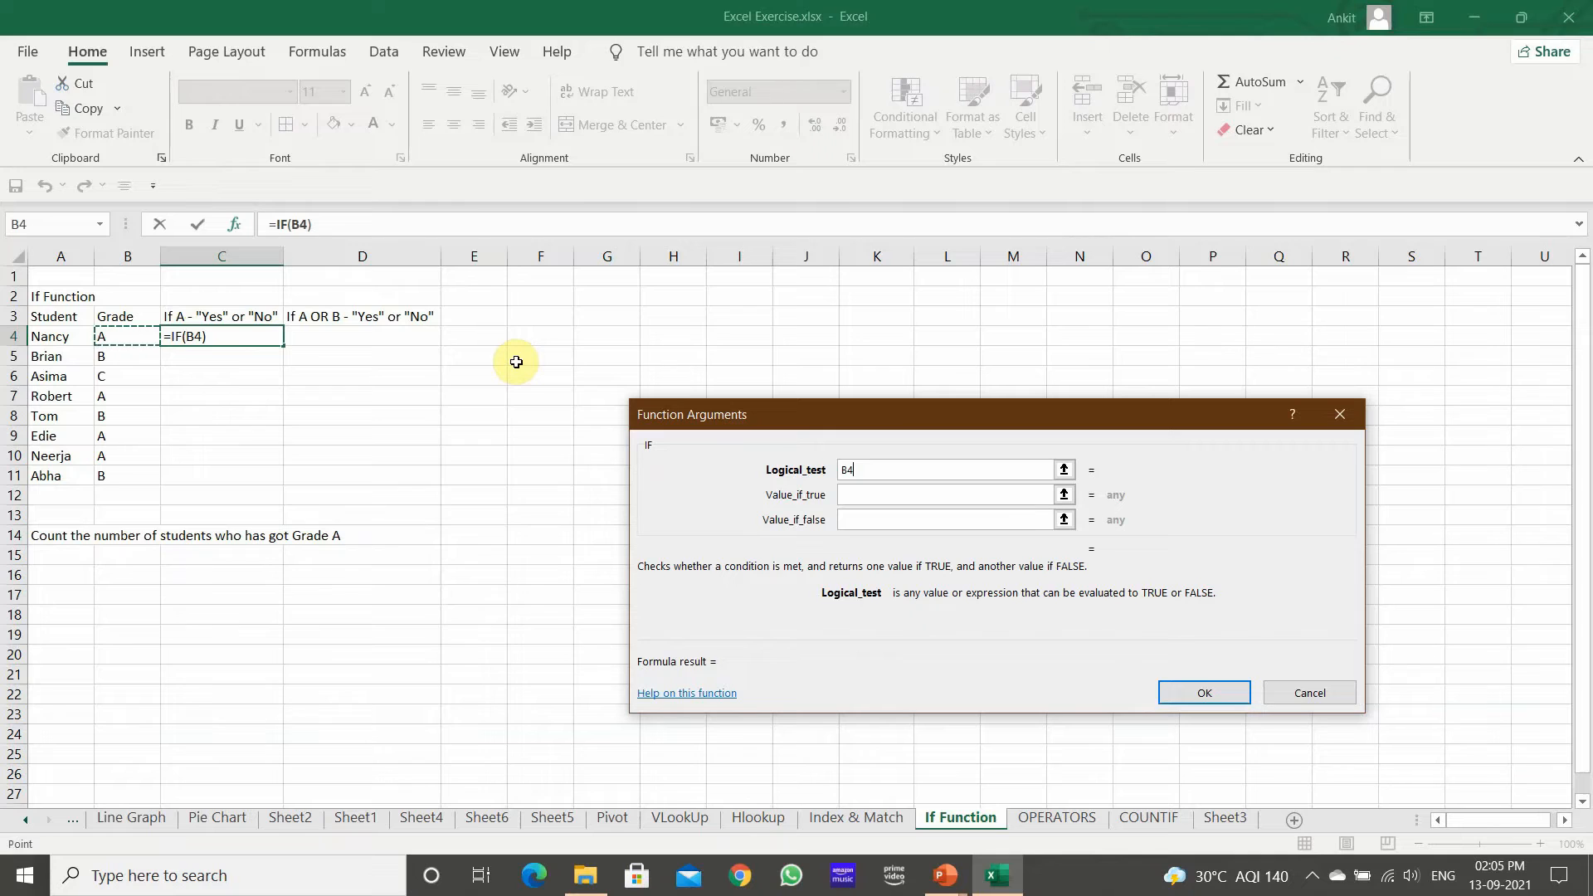
pyautogui.write('=""')
pyautogui.click(328, 225)
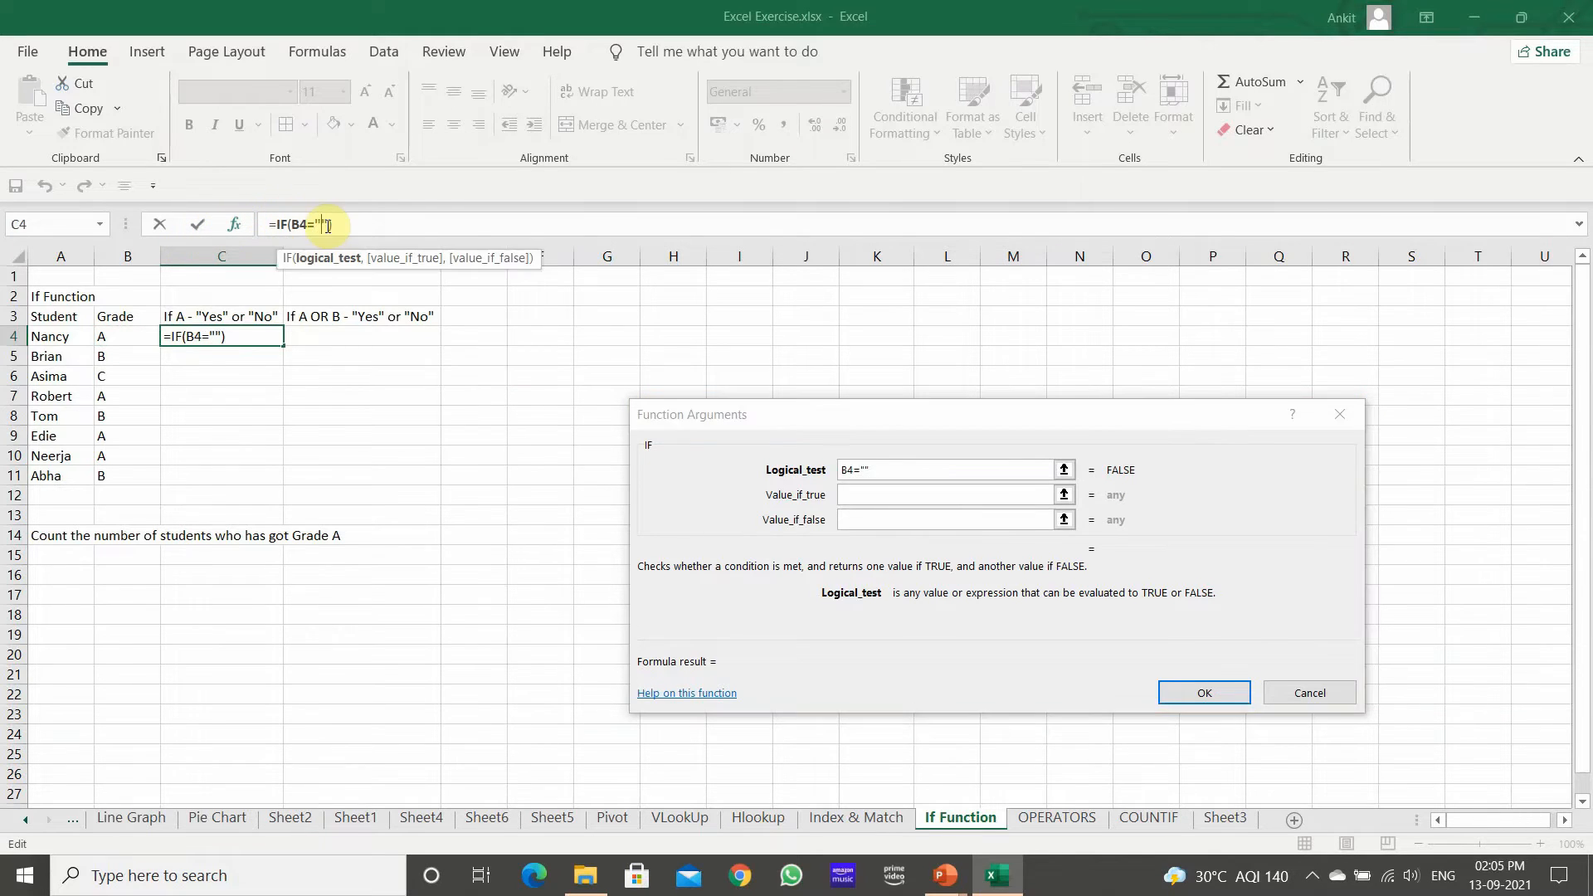
pyautogui.write('A')
# Return "Yes" if true and "No" if false, enter the formula in C4 and fill it down to row 11.
pyautogui.click(896, 495)
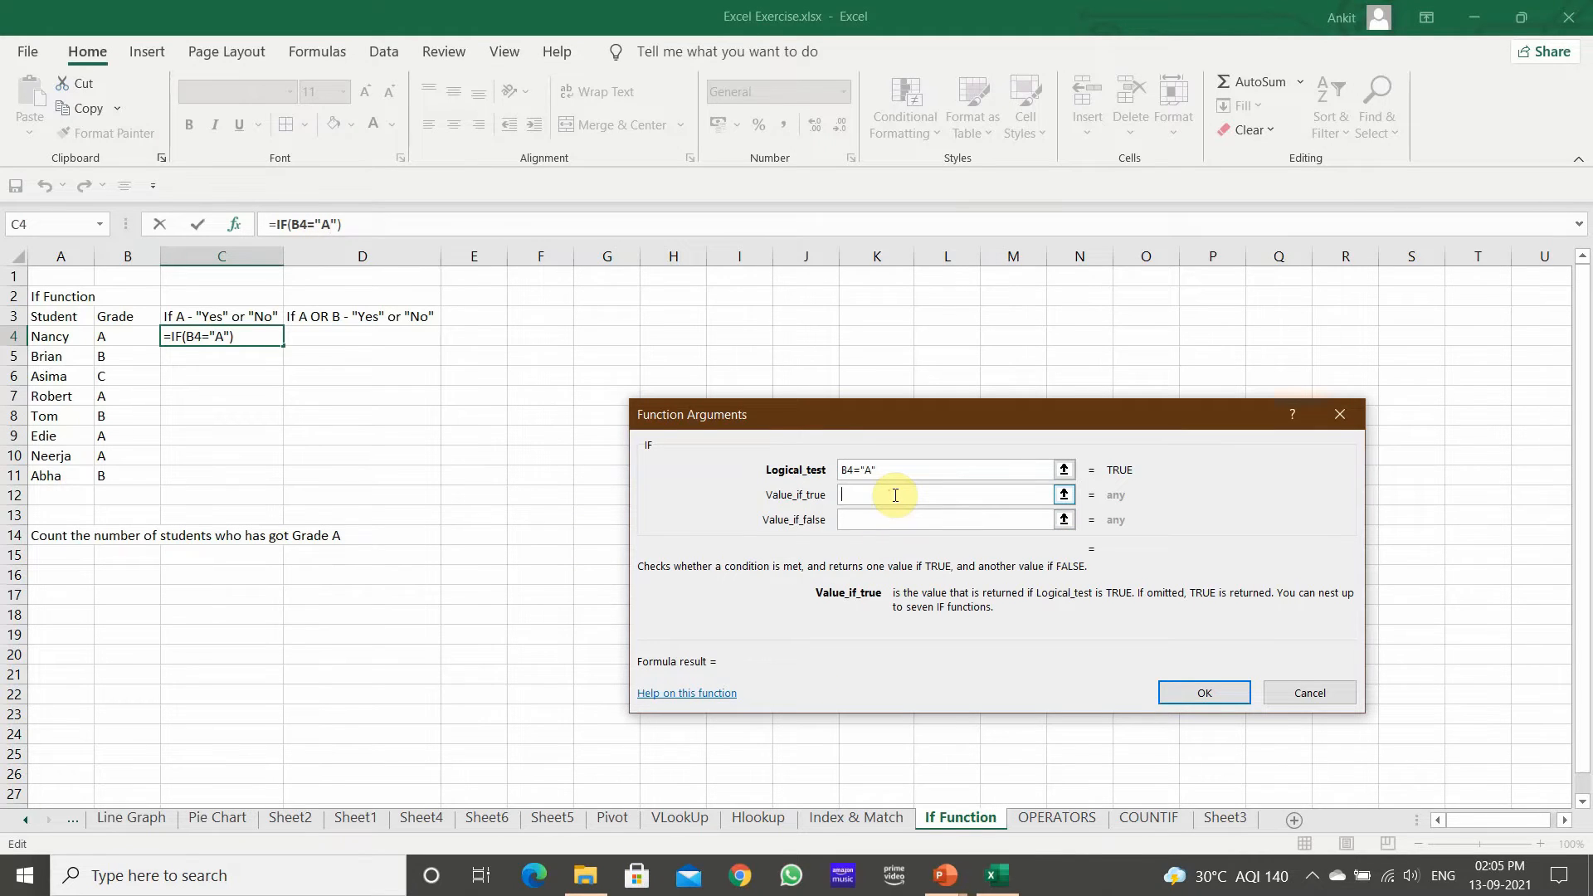
pyautogui.write('Yes')
pyautogui.click(905, 518)
pyautogui.write('No')
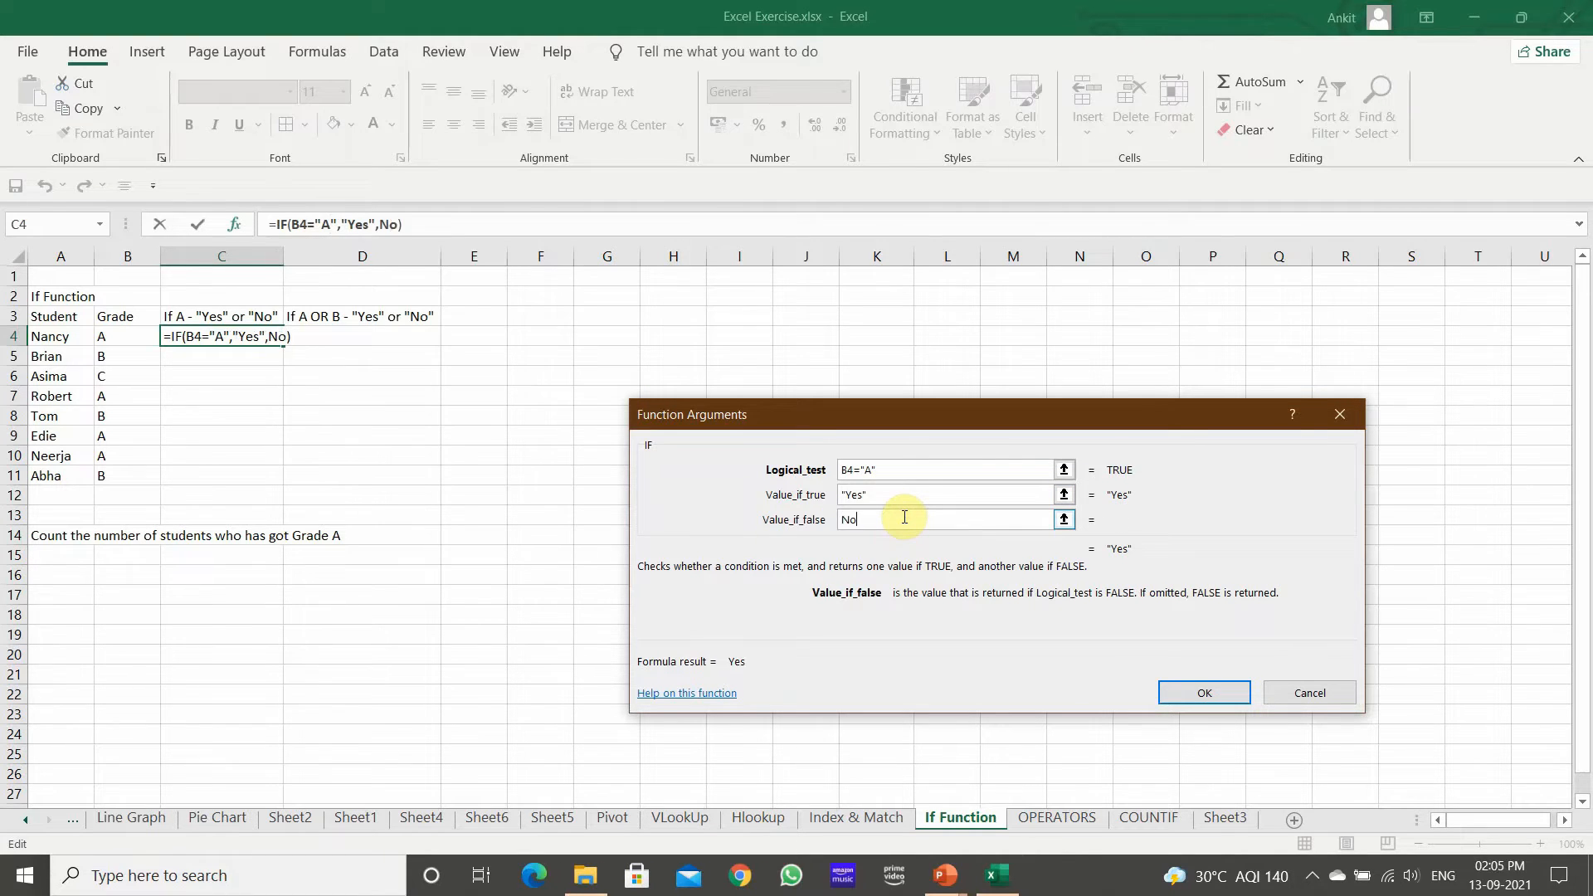
pyautogui.click(1189, 692)
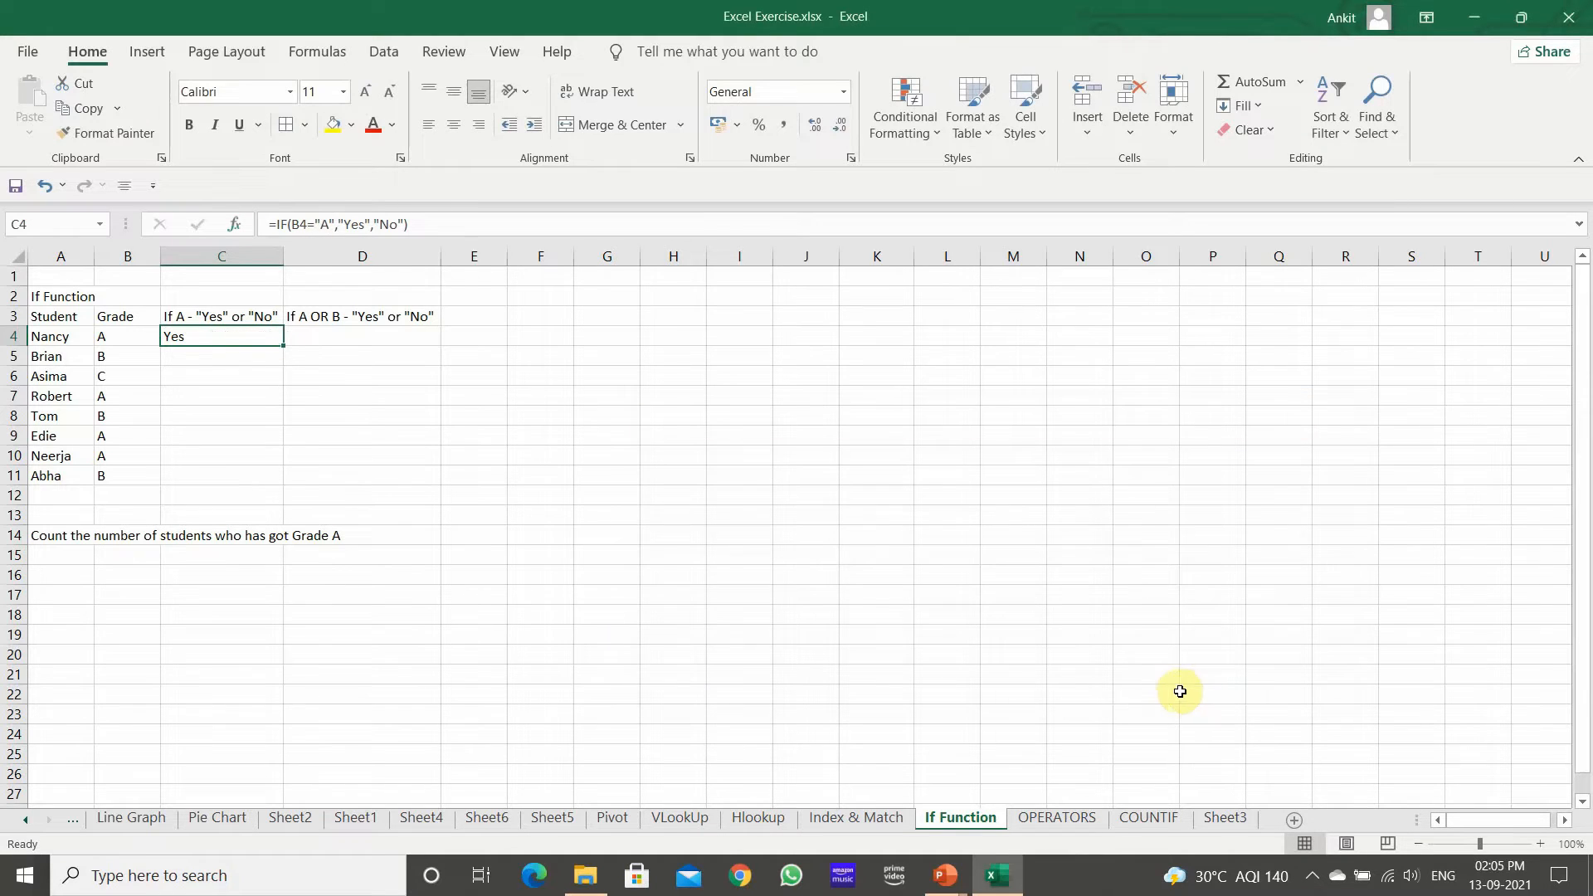
pyautogui.doubleClick(283, 348)
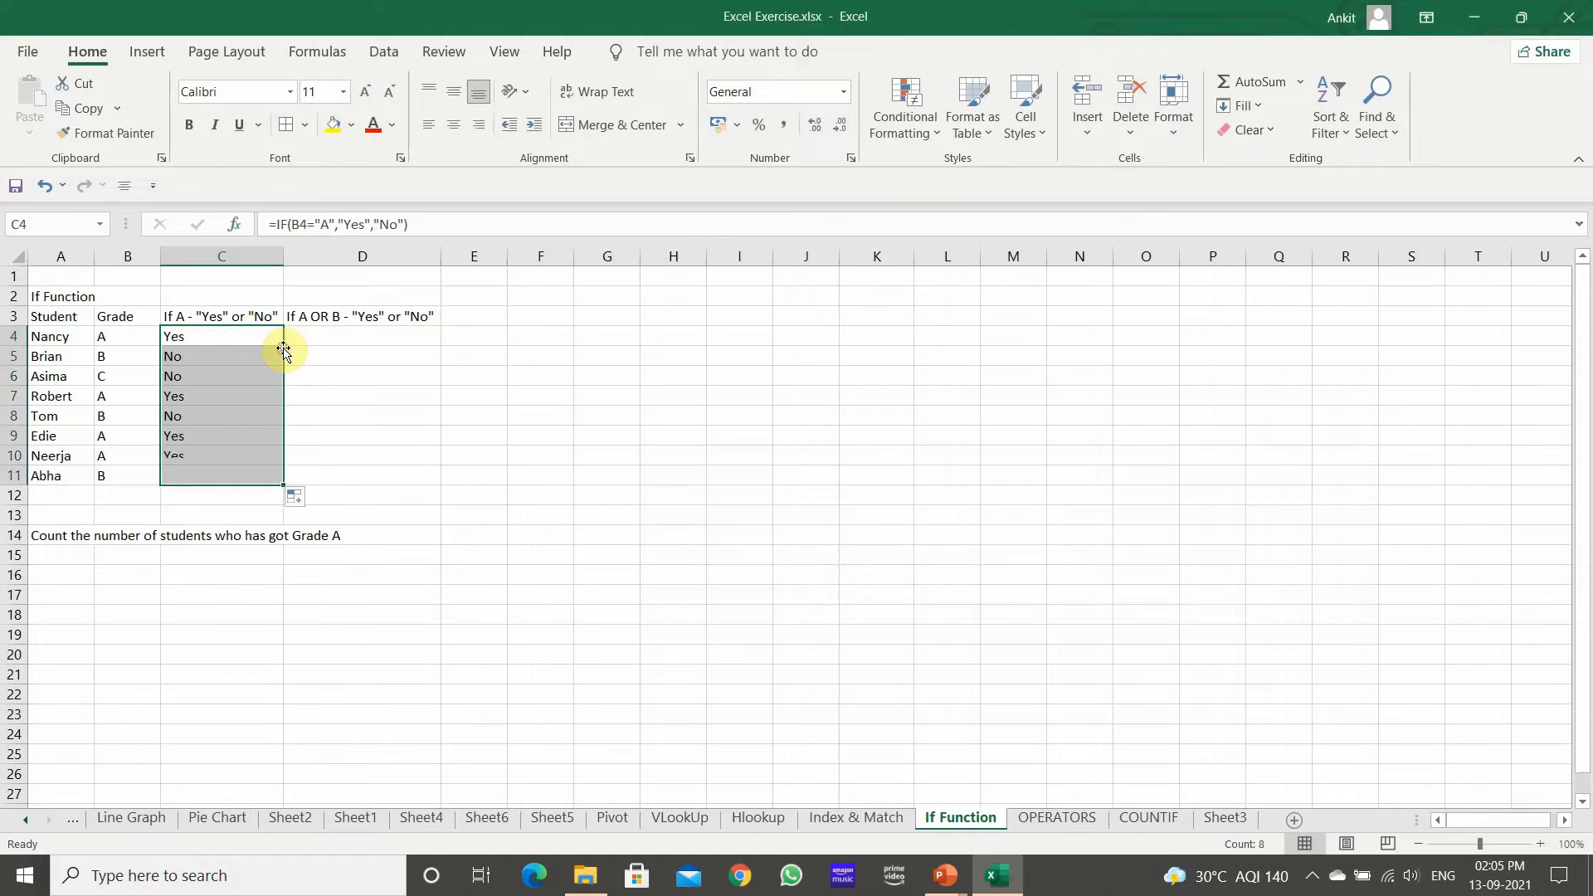
pyautogui.click(206, 335)
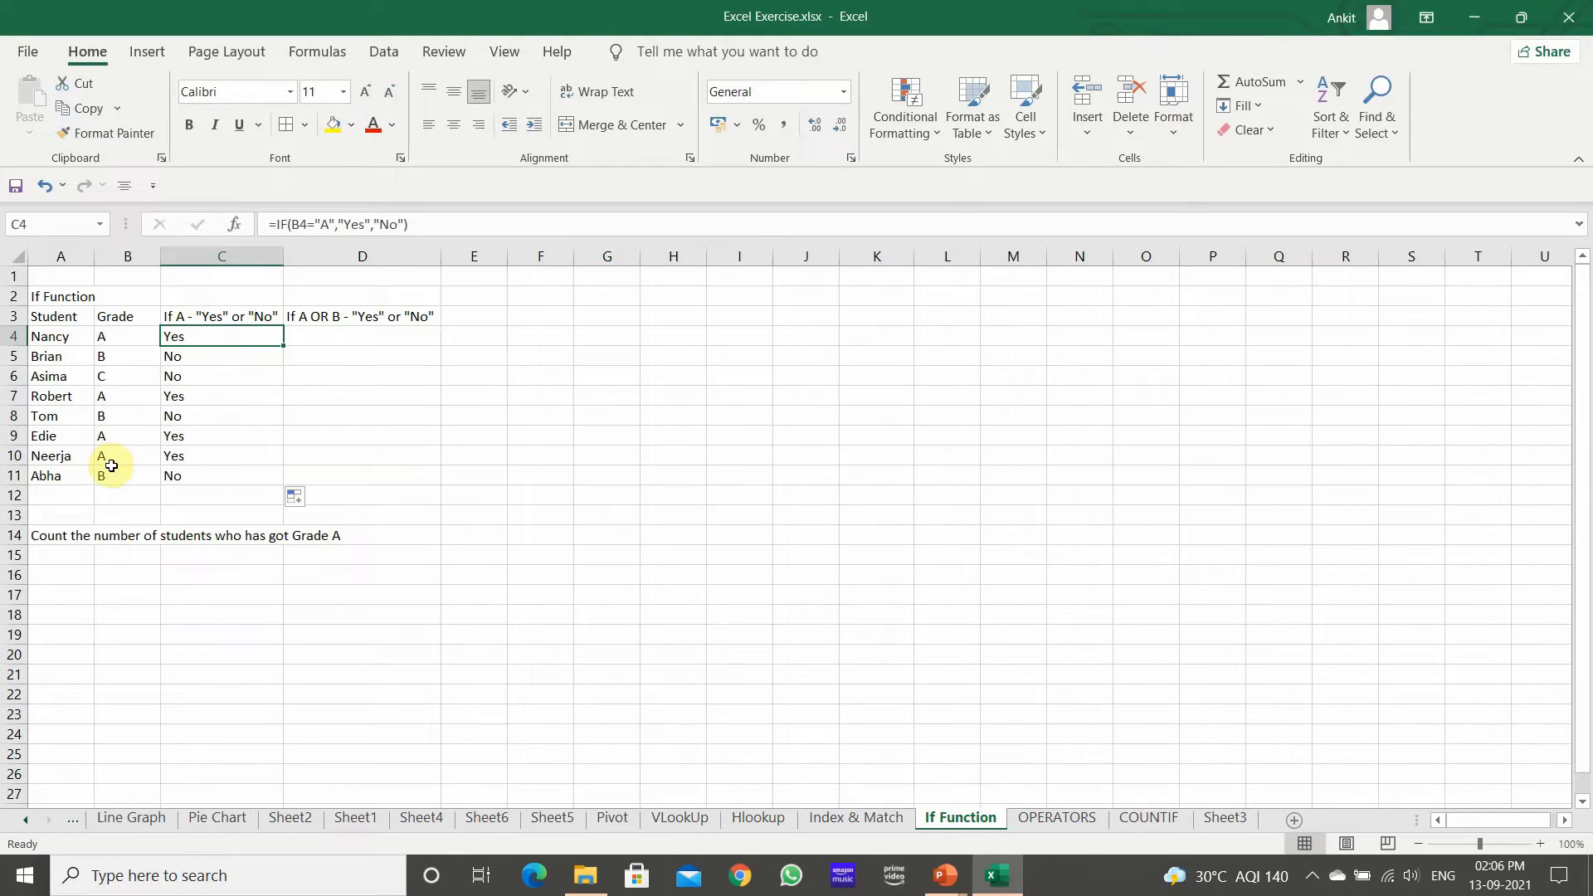
# Clear C4:C11 and start an IF formula directly in C4 with the logical test B4="A".
pyautogui.moveTo(203, 337); pyautogui.dragTo(211, 471)
pyautogui.press('Delete')
pyautogui.write('=')
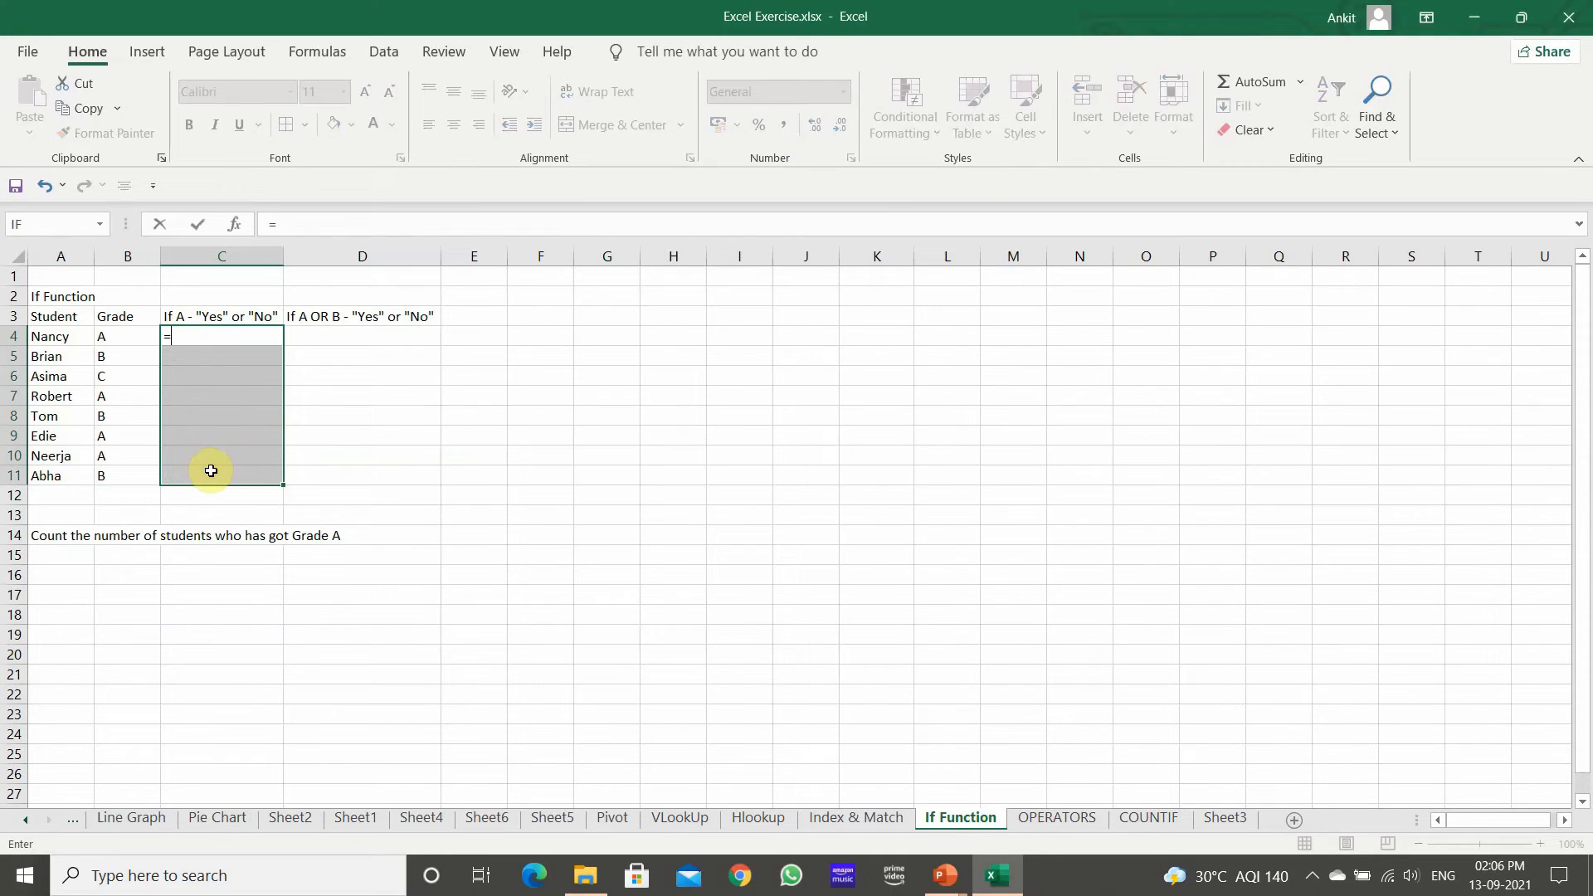
pyautogui.write('IF(')
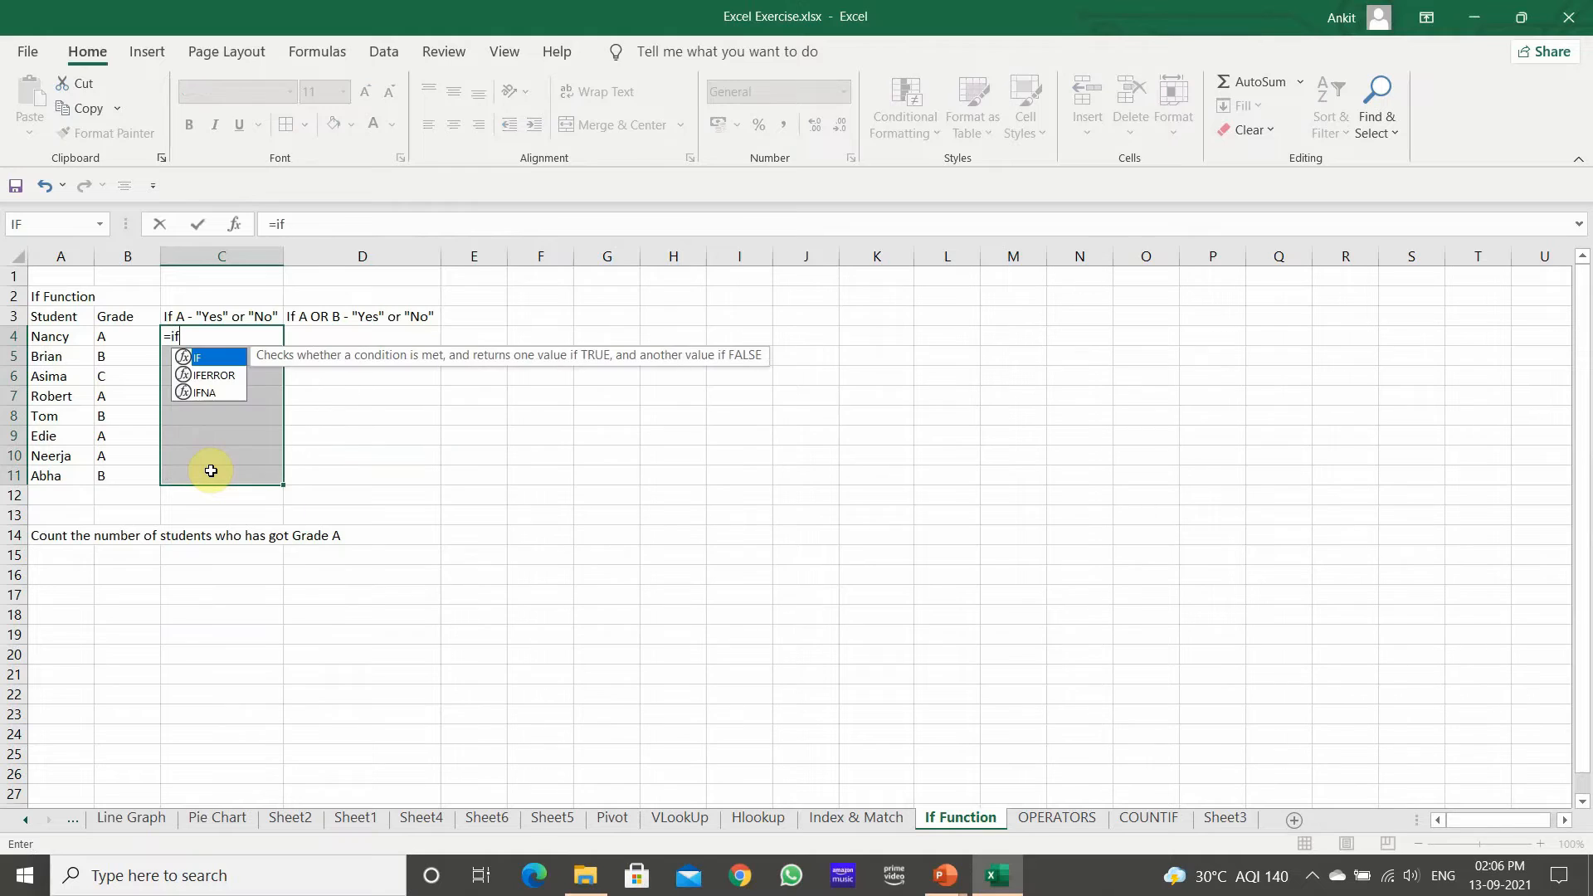
pyautogui.click(110, 338)
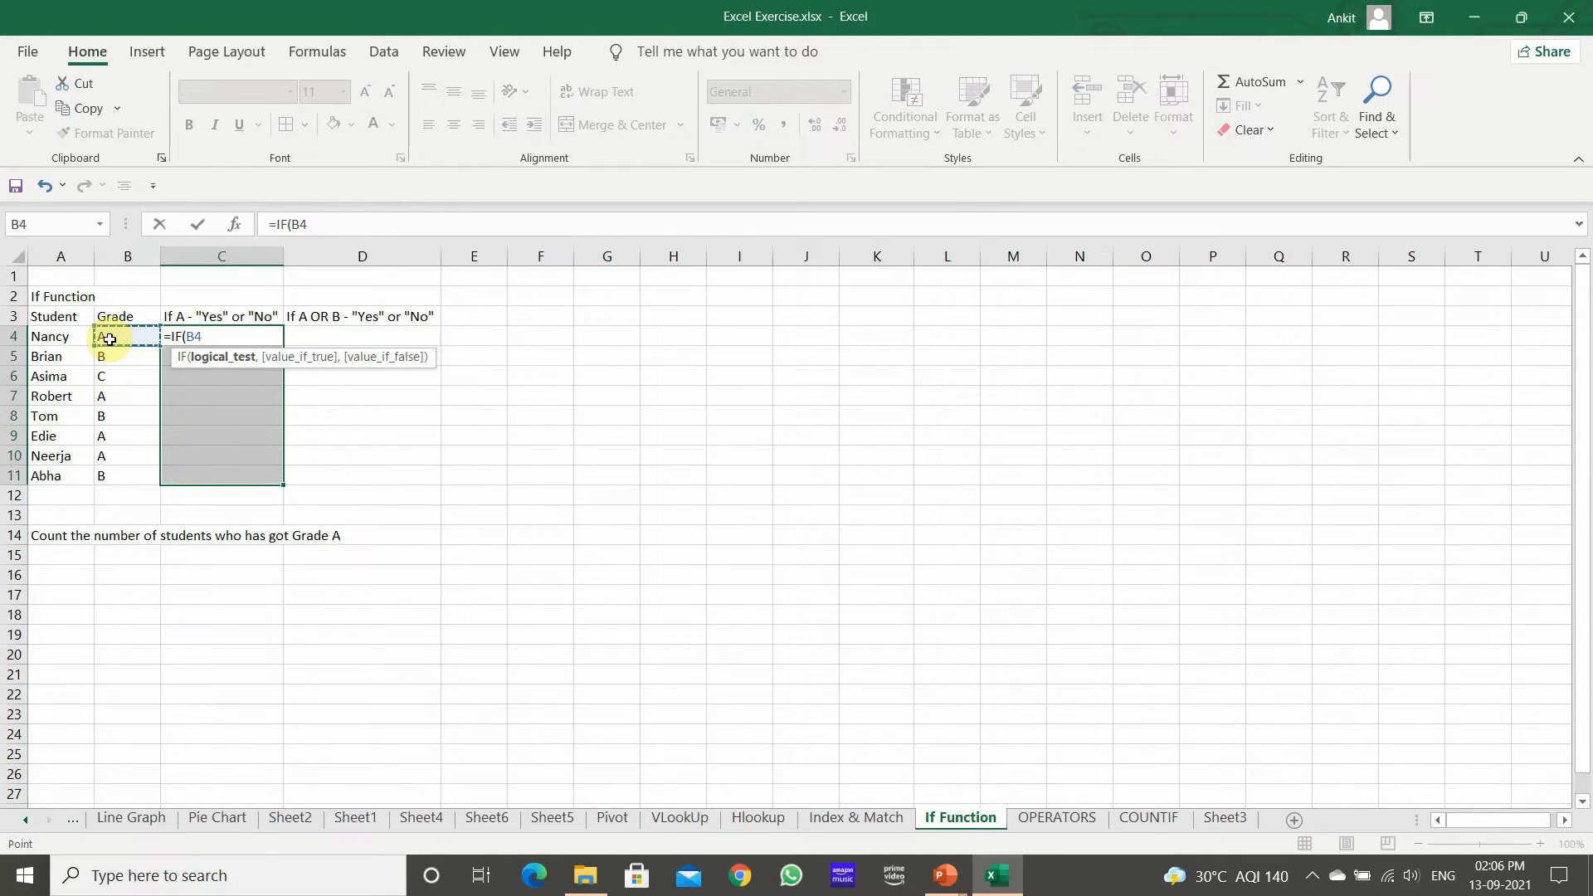
pyautogui.write('=""')
pyautogui.click(323, 222)
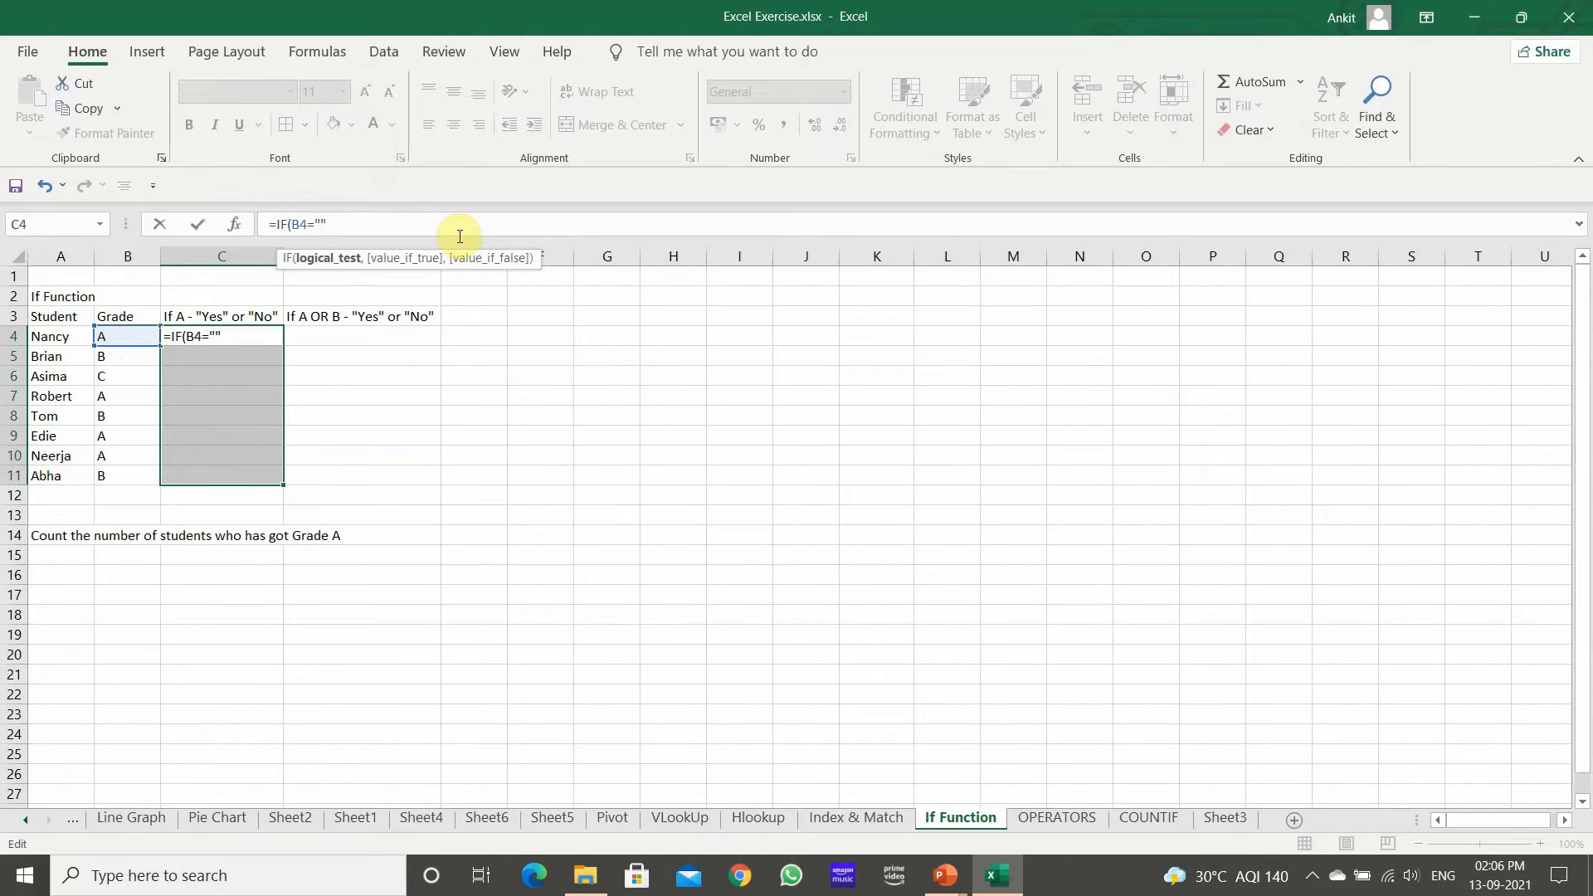
pyautogui.write('A')
pyautogui.press('Right')
pyautogui.write(',')
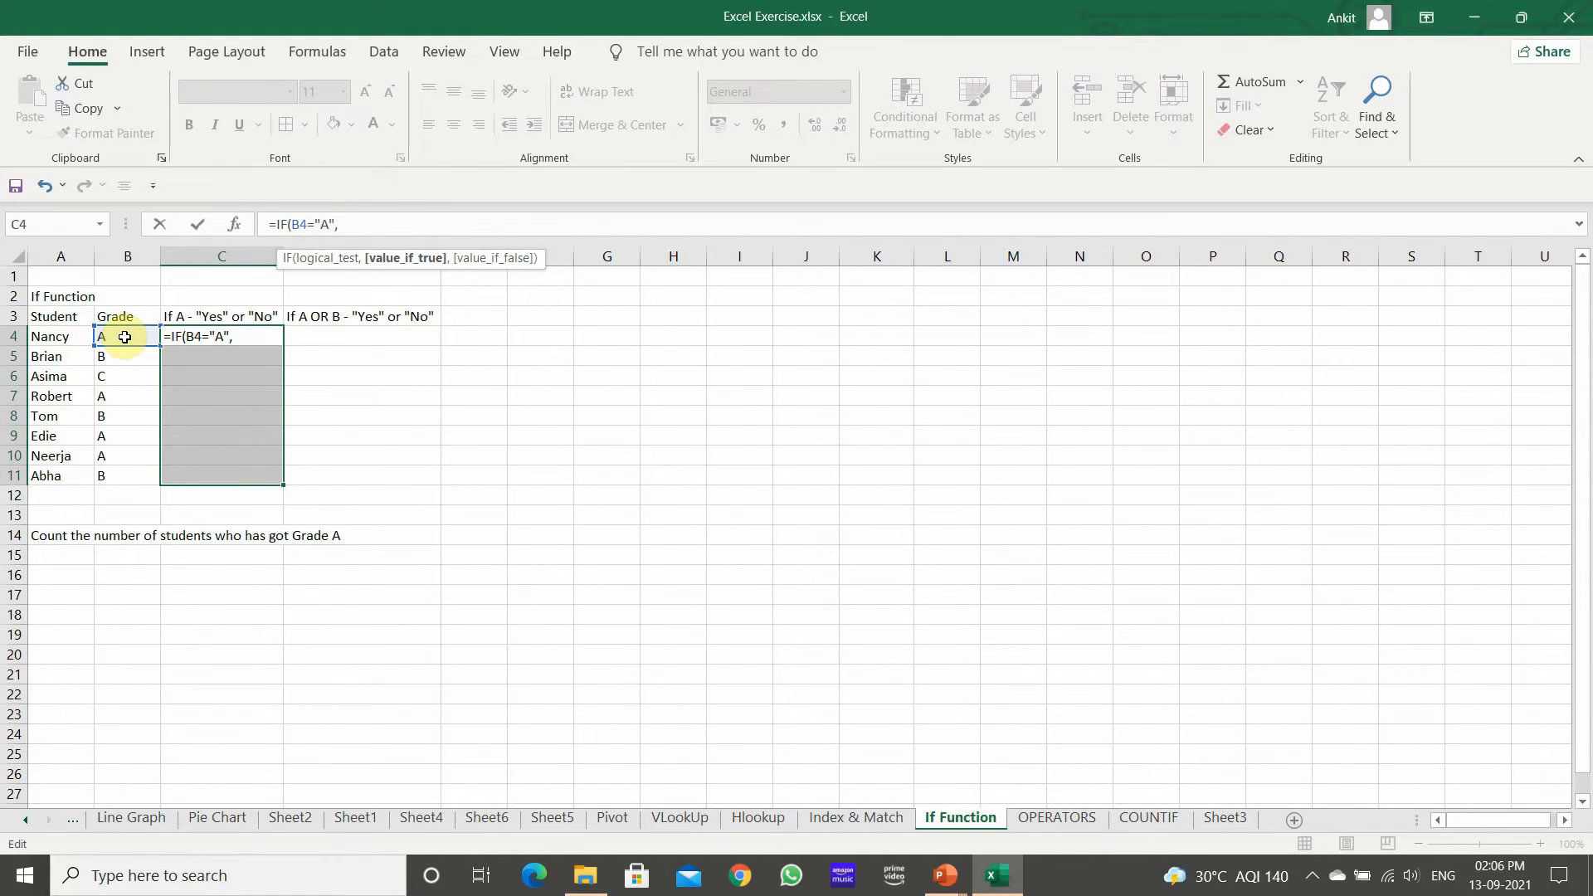
# Complete the C4 formula with "Yes" and "No" as its results, enter it and fill it down to row 11.
pyautogui.write('"Yes",')
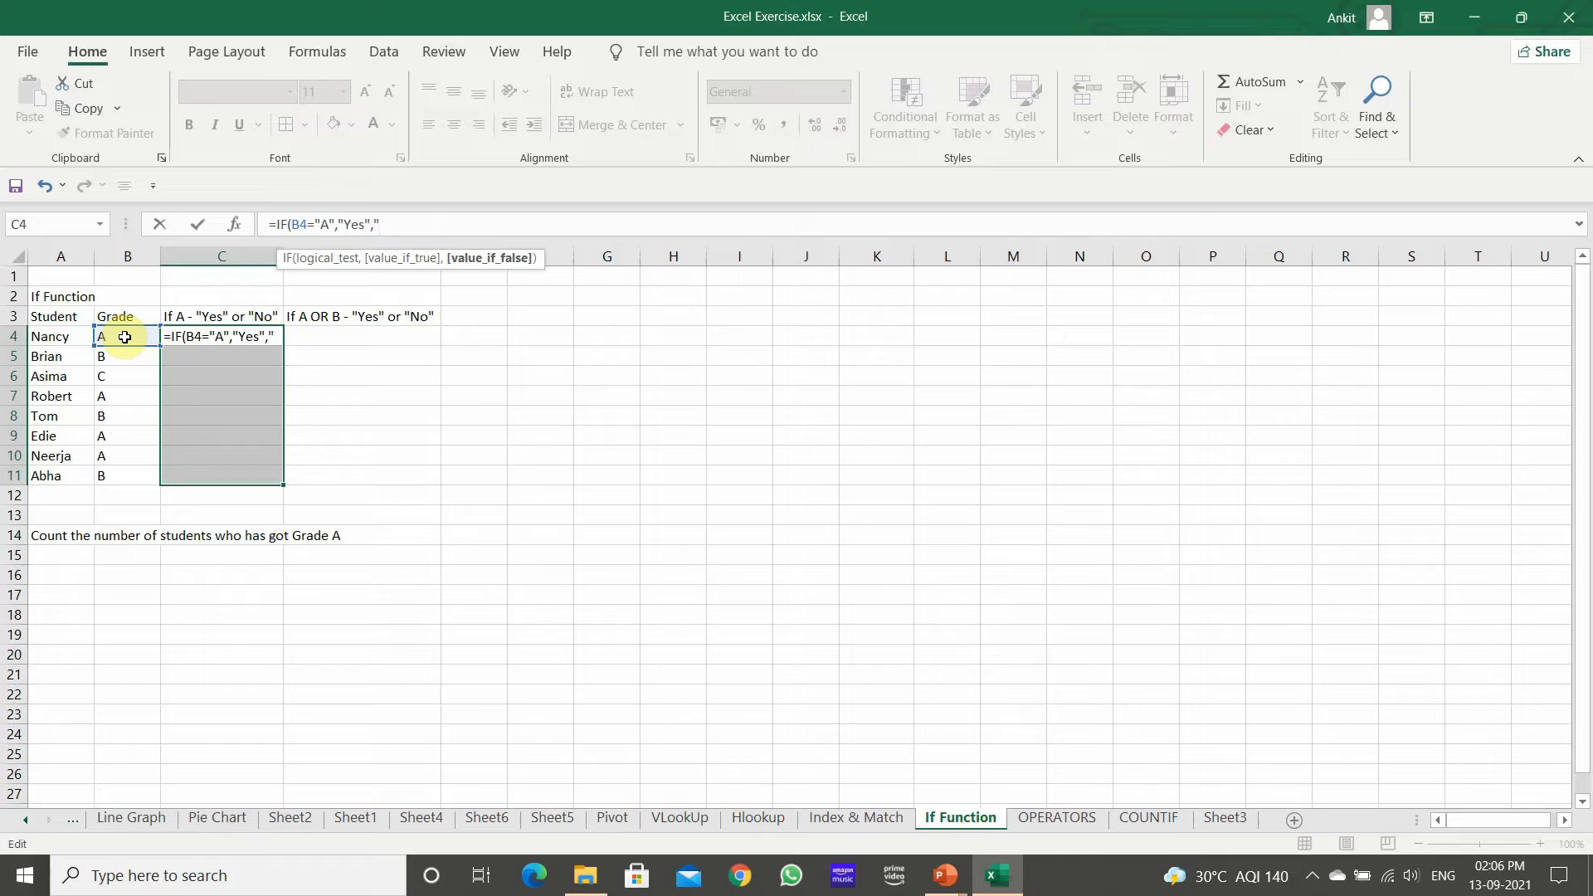
pyautogui.write('"No")')
pyautogui.press('Return')
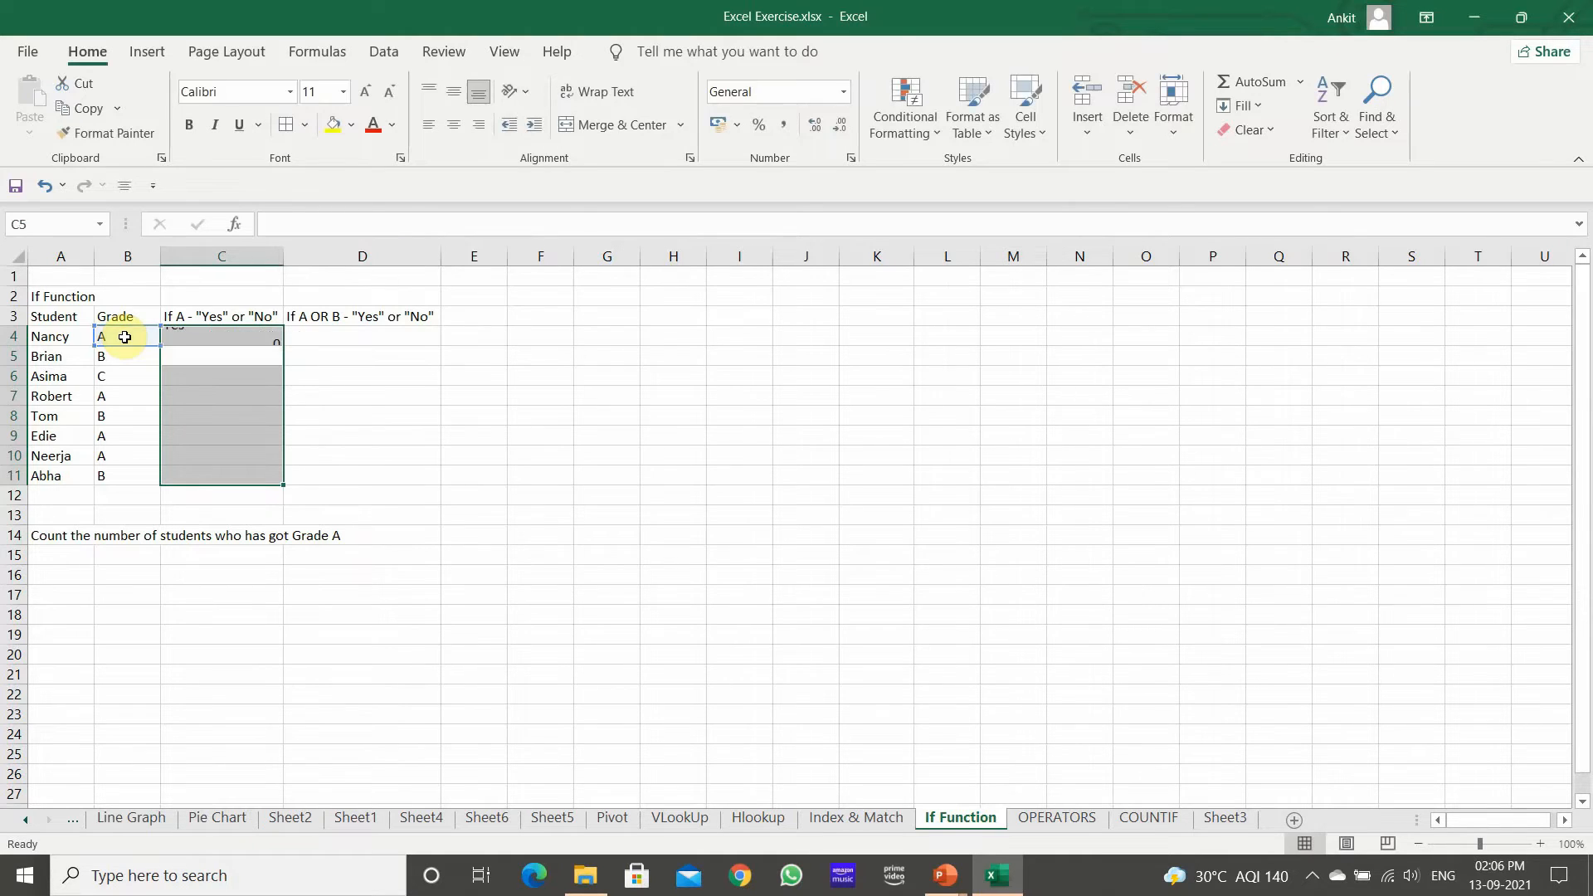
pyautogui.click(186, 338)
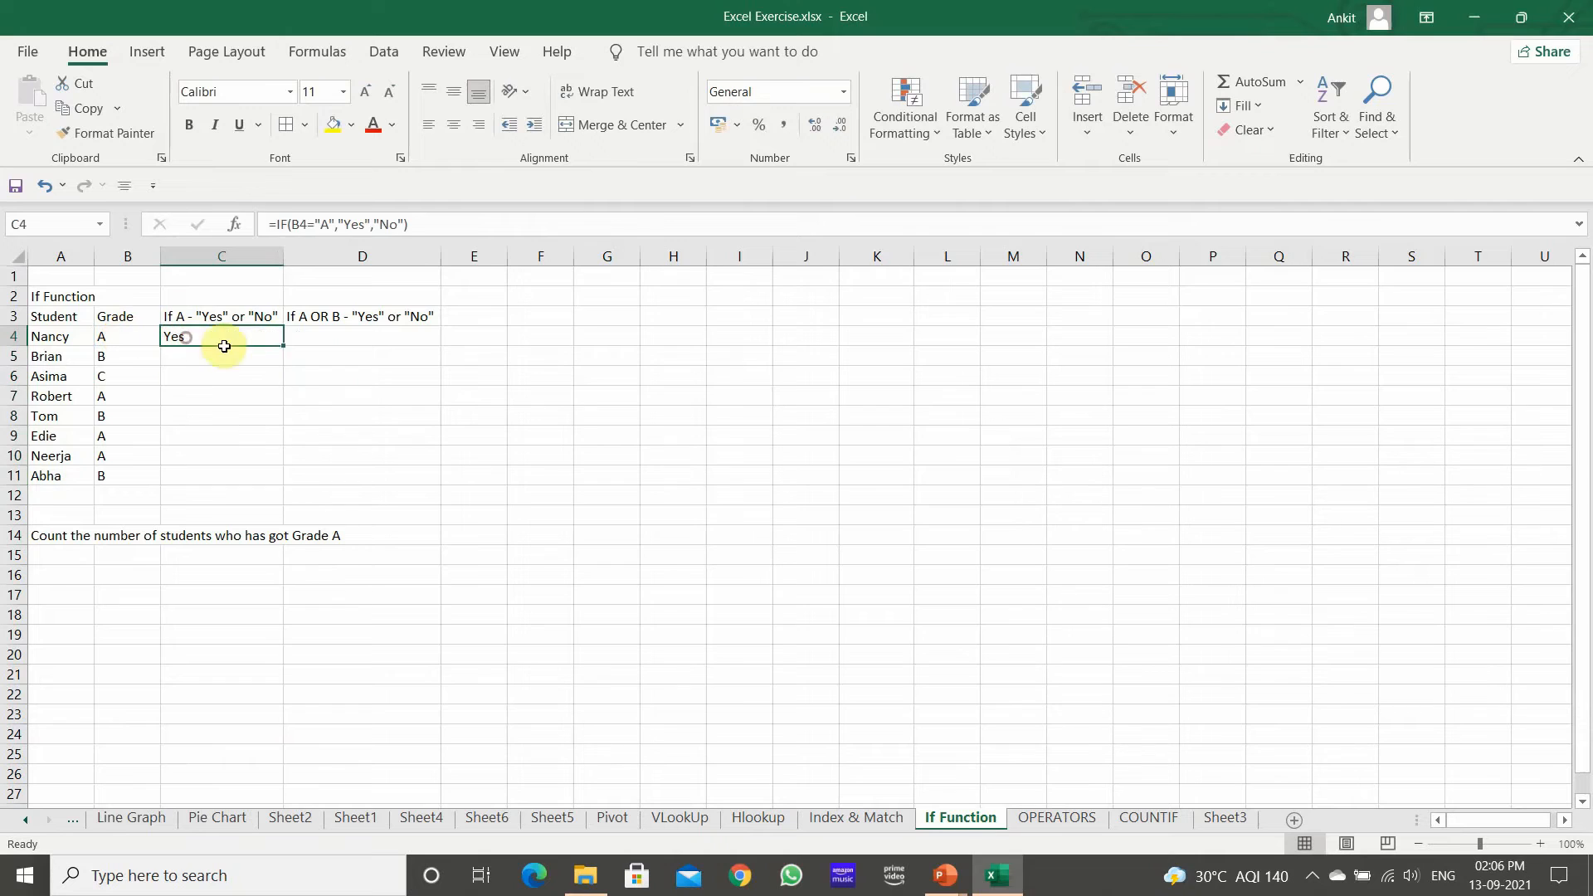
pyautogui.doubleClick(284, 346)
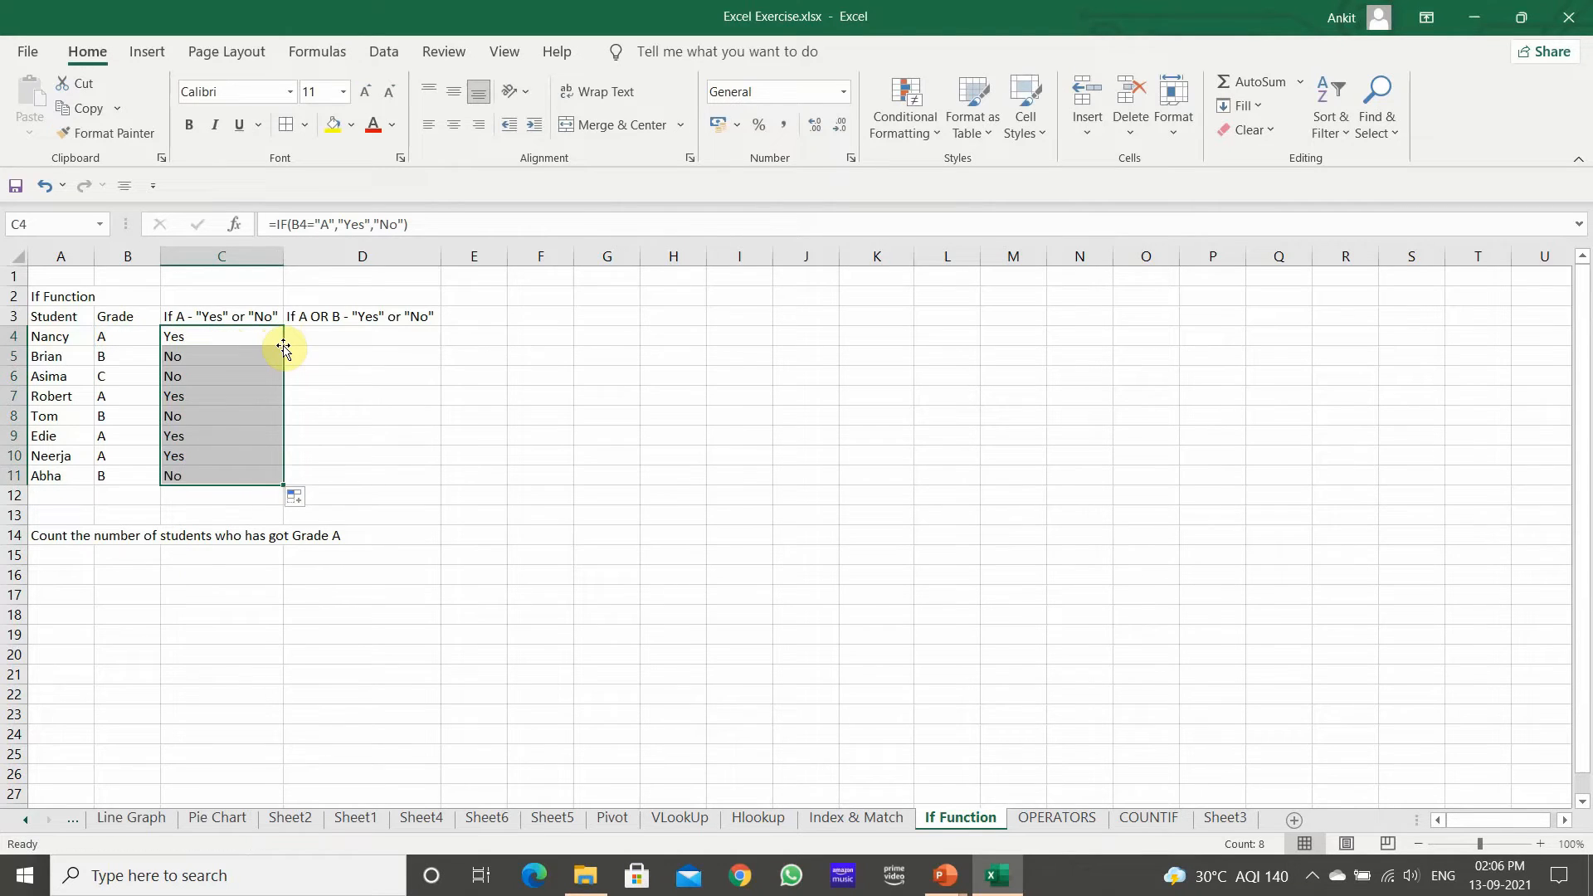
# Start an IF formula in D4 whose logical test is OR(B4="A",B4="B").
pyautogui.click(351, 333)
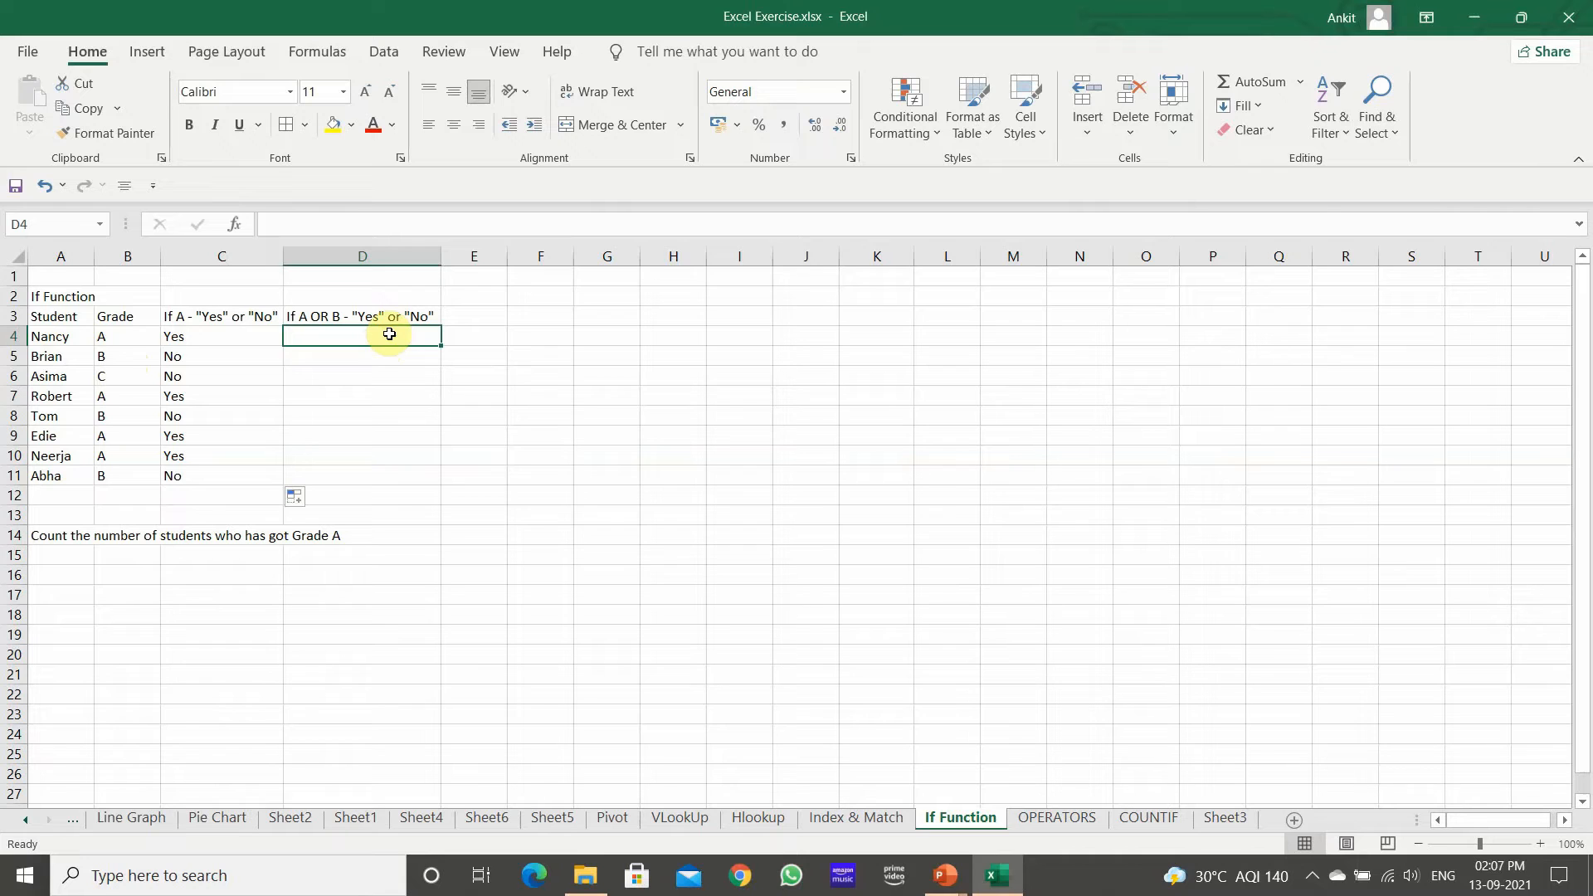
pyautogui.write('=F')
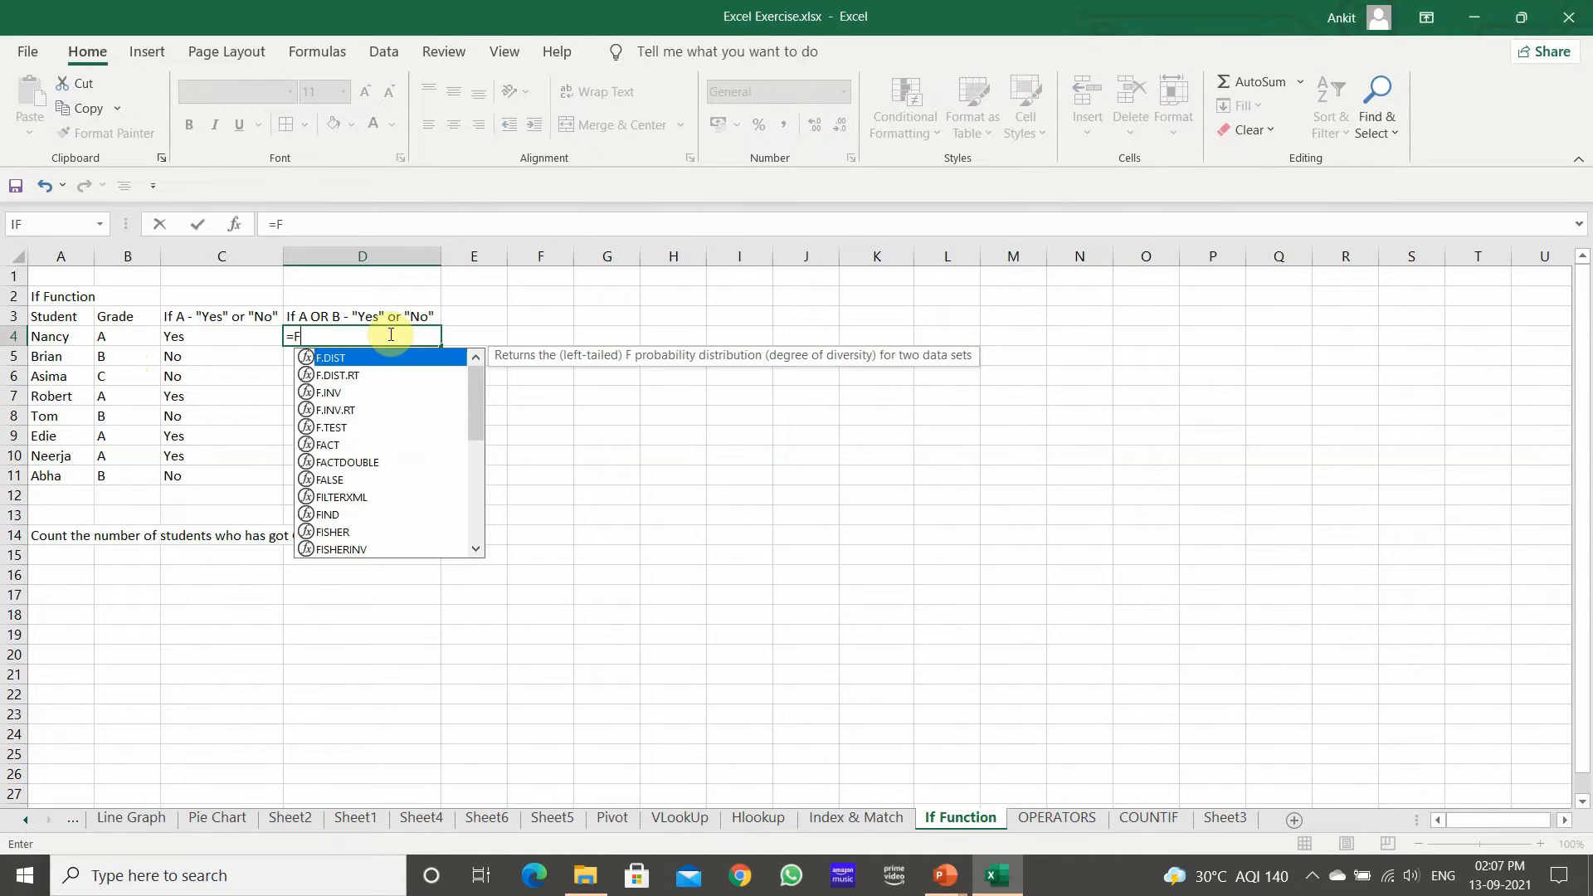
pyautogui.press('BackSpace')
pyautogui.write('IF(')
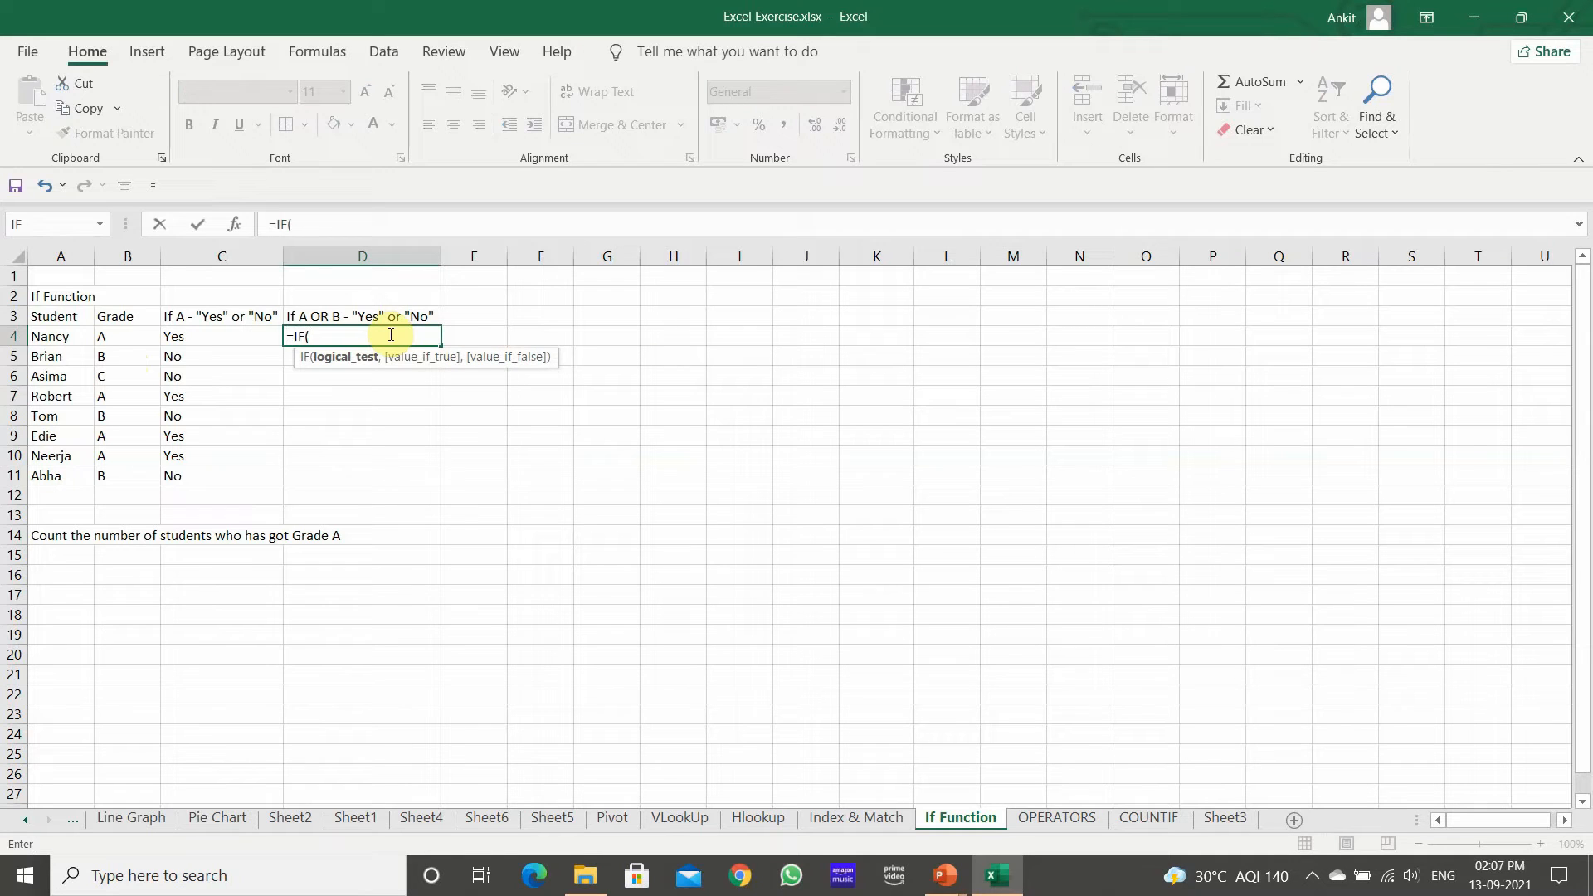
pyautogui.write('OR')
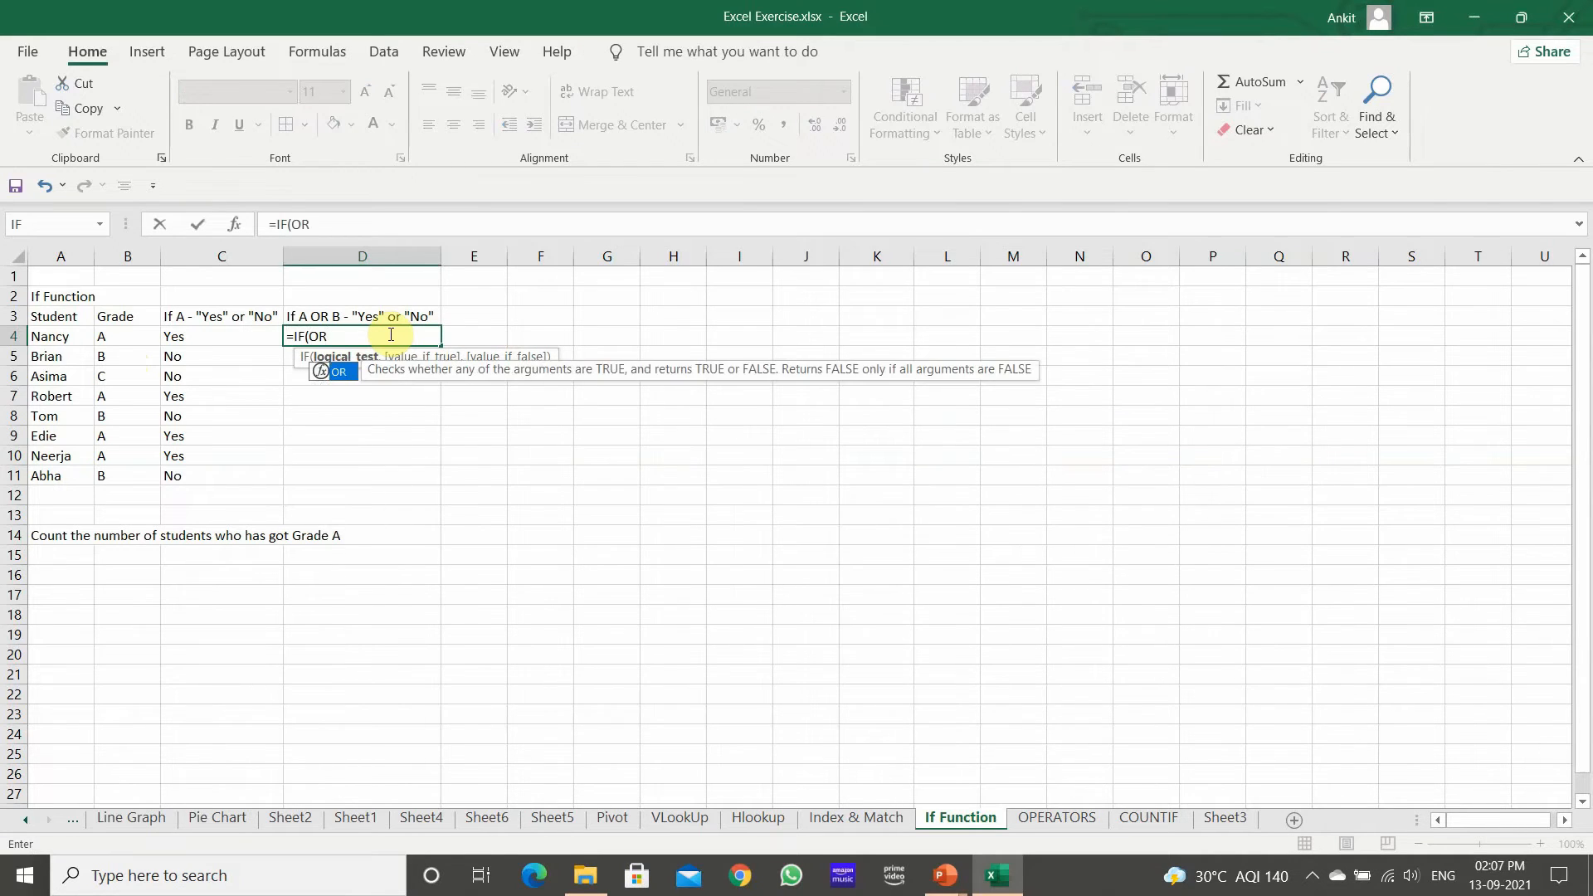
pyautogui.write('(')
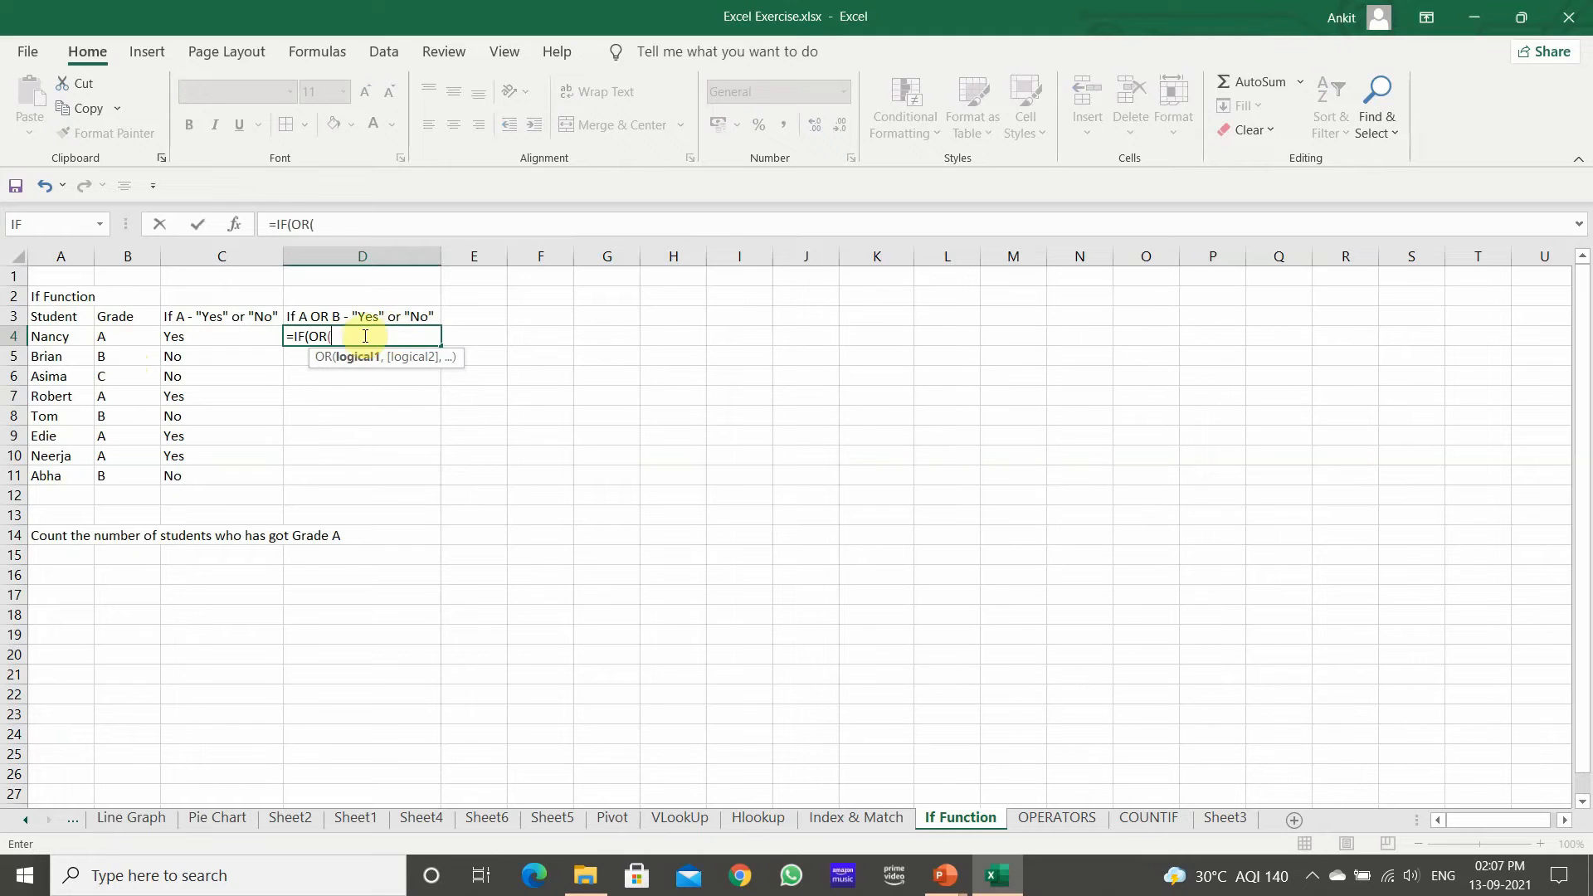
pyautogui.click(115, 333)
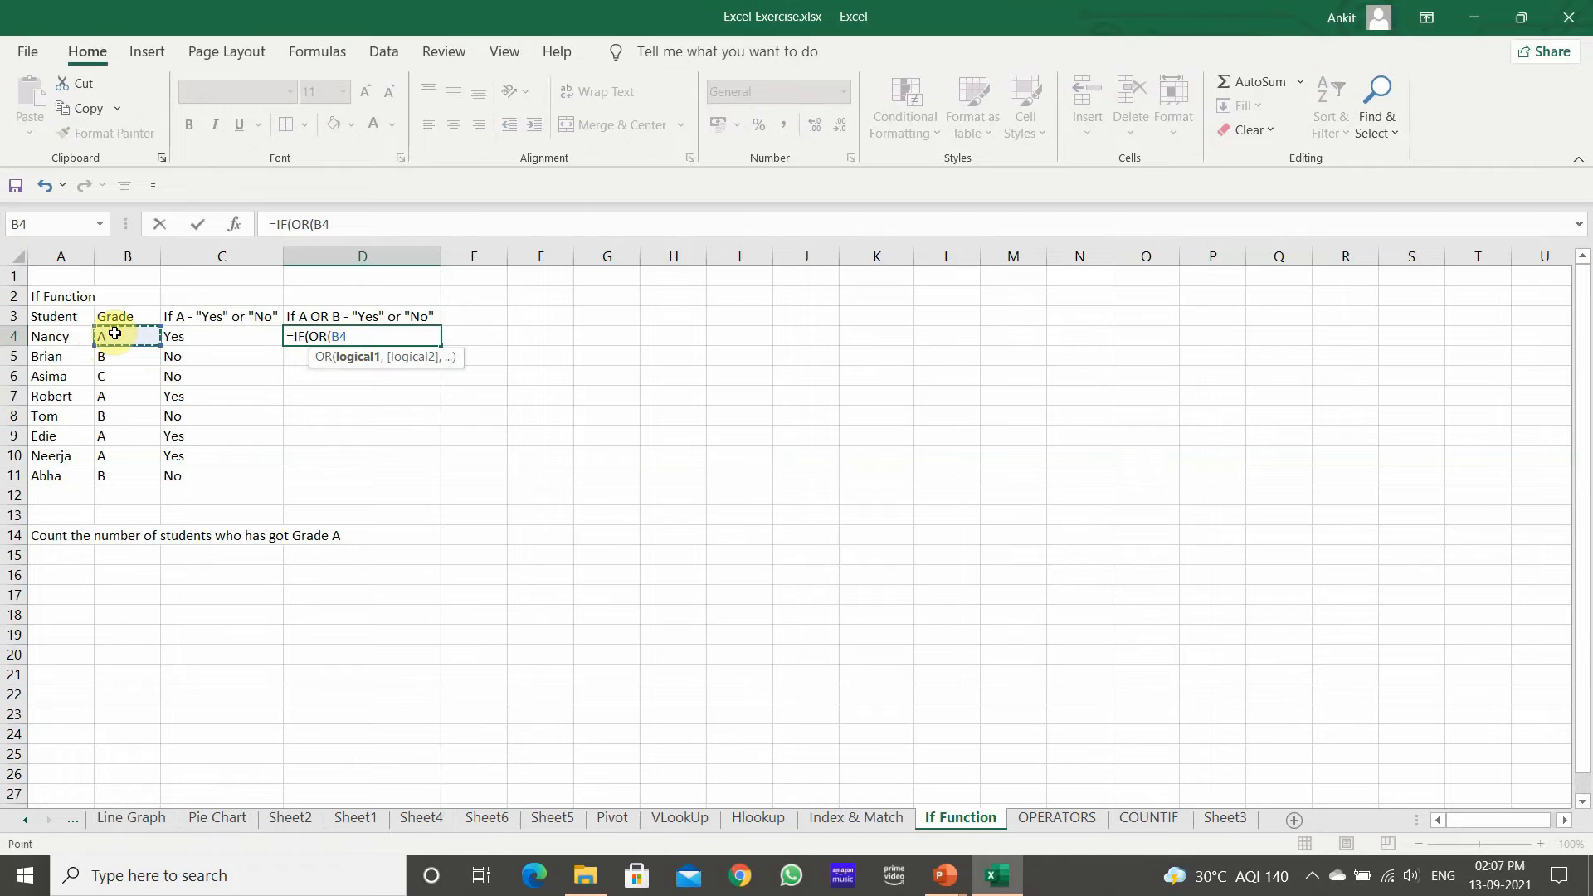
pyautogui.write('=="A",')
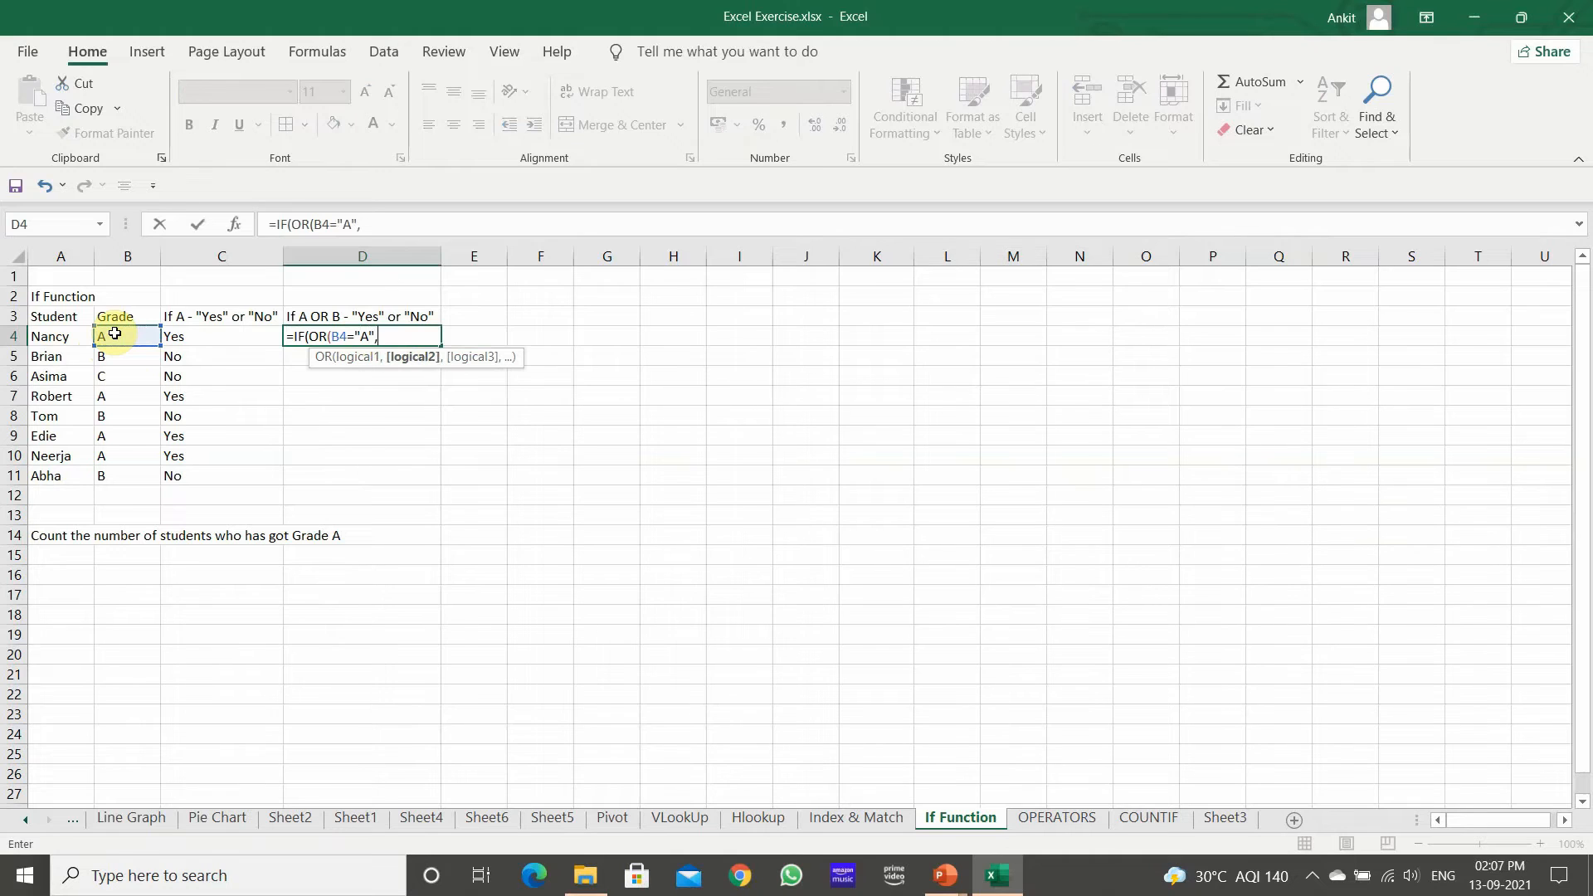
pyautogui.click(114, 334)
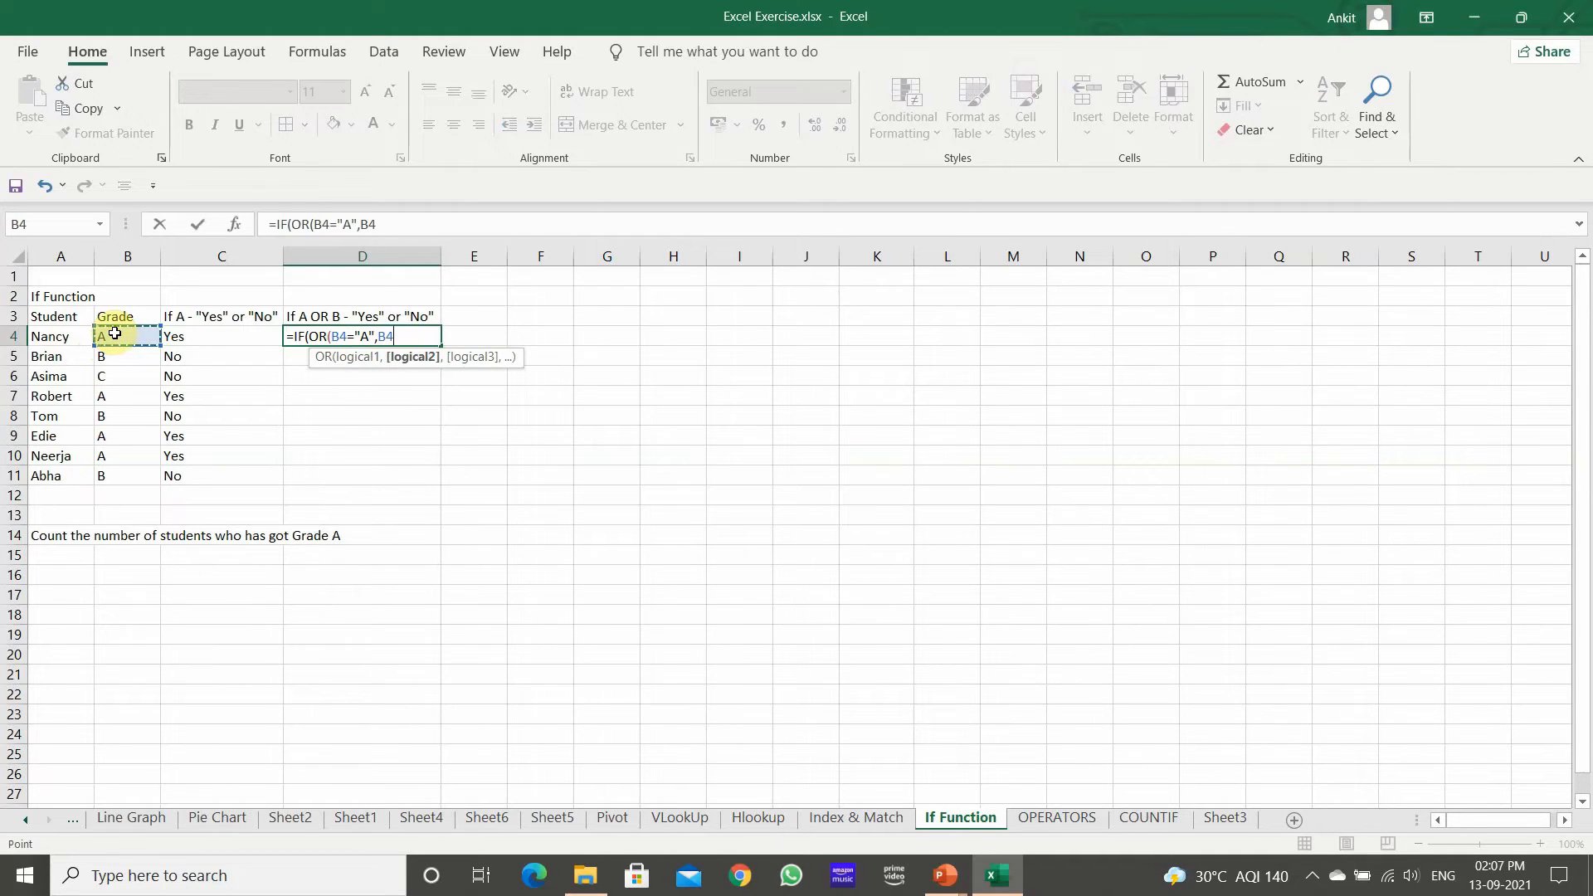
pyautogui.write('="B",')
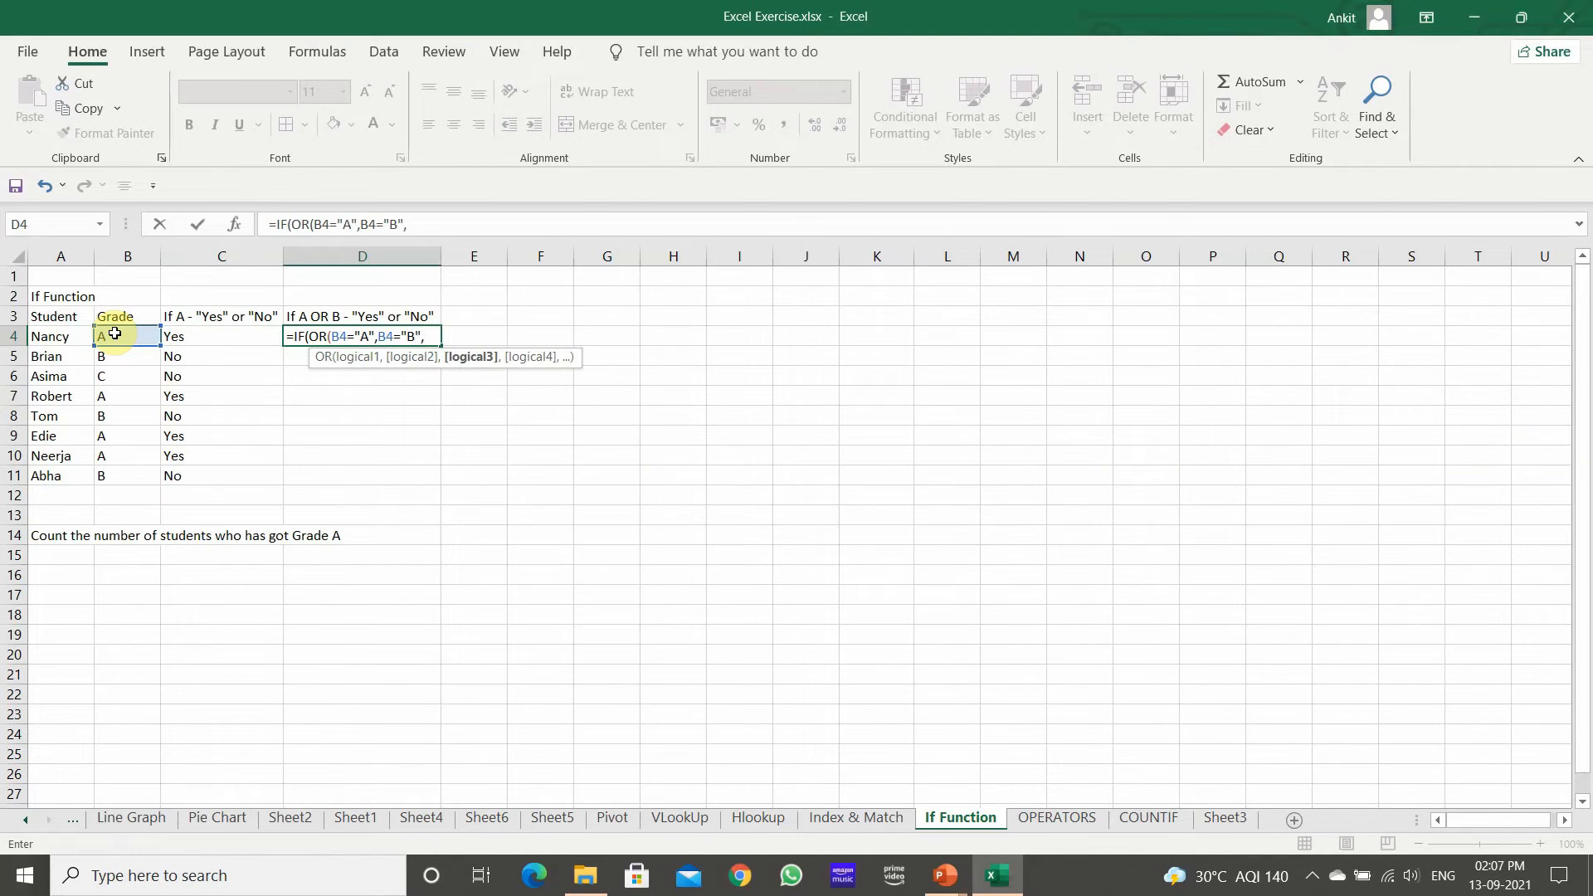
pyautogui.press('BackSpace')
pyautogui.write('),')
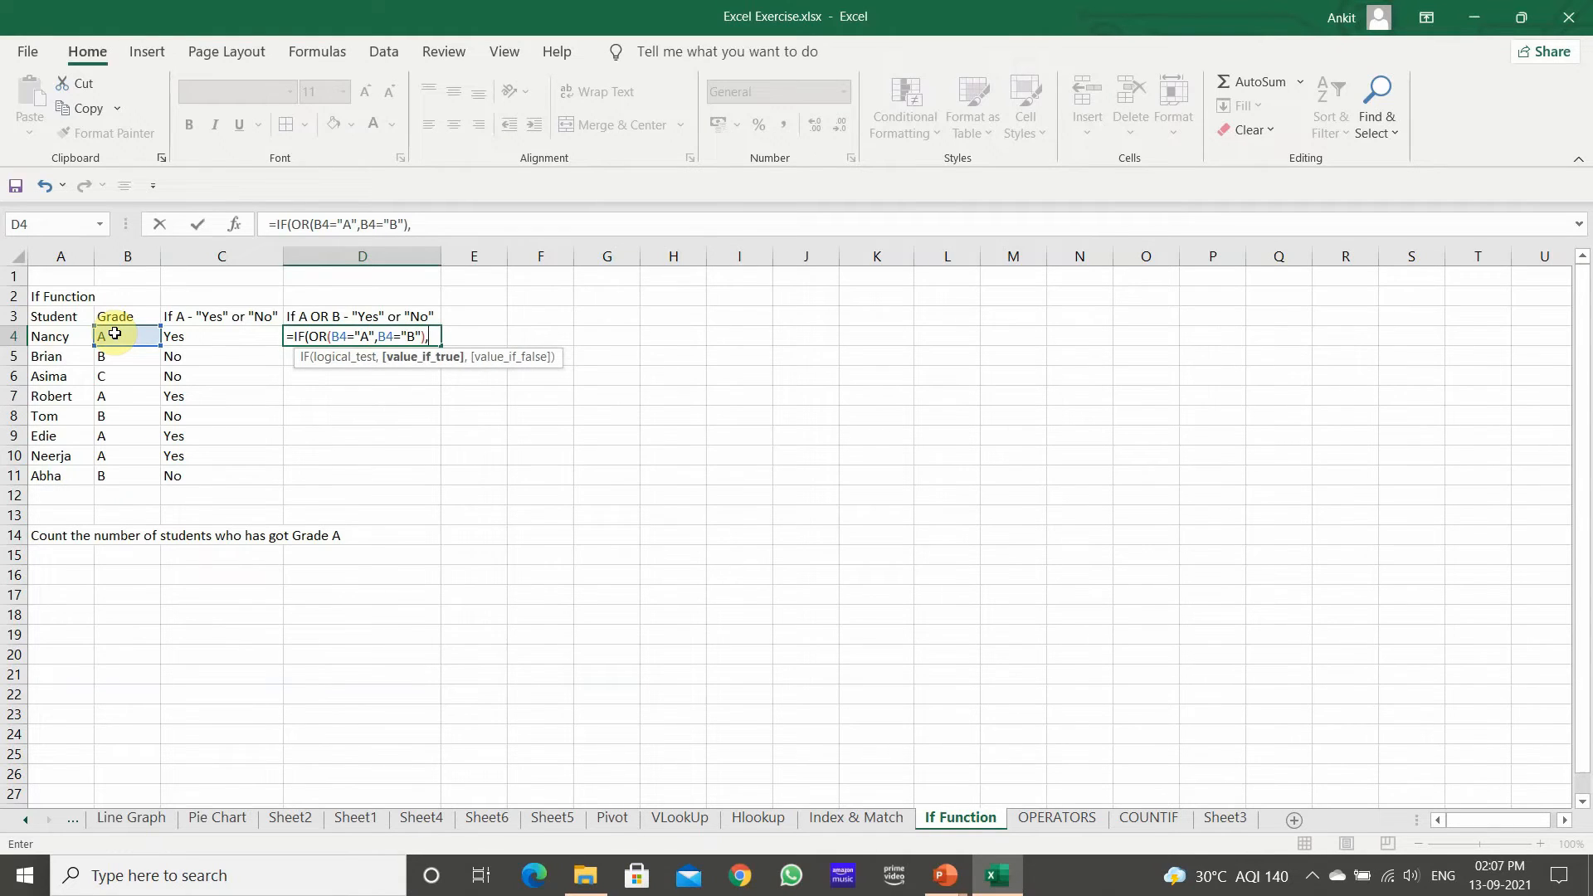
# Complete the D4 formula with "Yes" and "No" as its results, enter it and fill it down to row 11.
pyautogui.write('"Yes",')
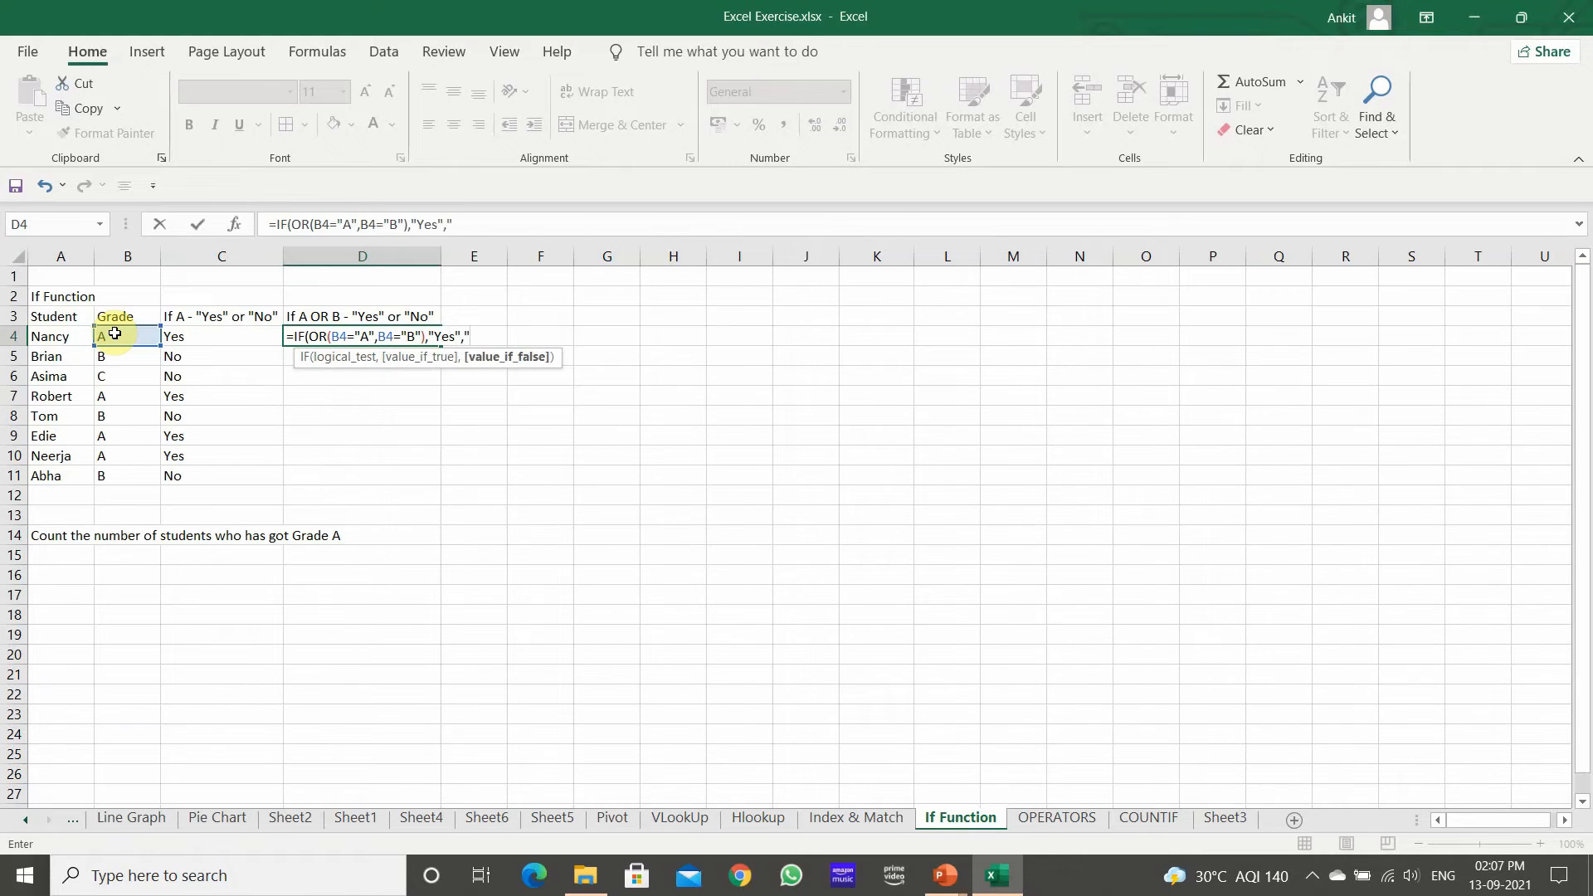
pyautogui.write('"No")')
pyautogui.press('Return')
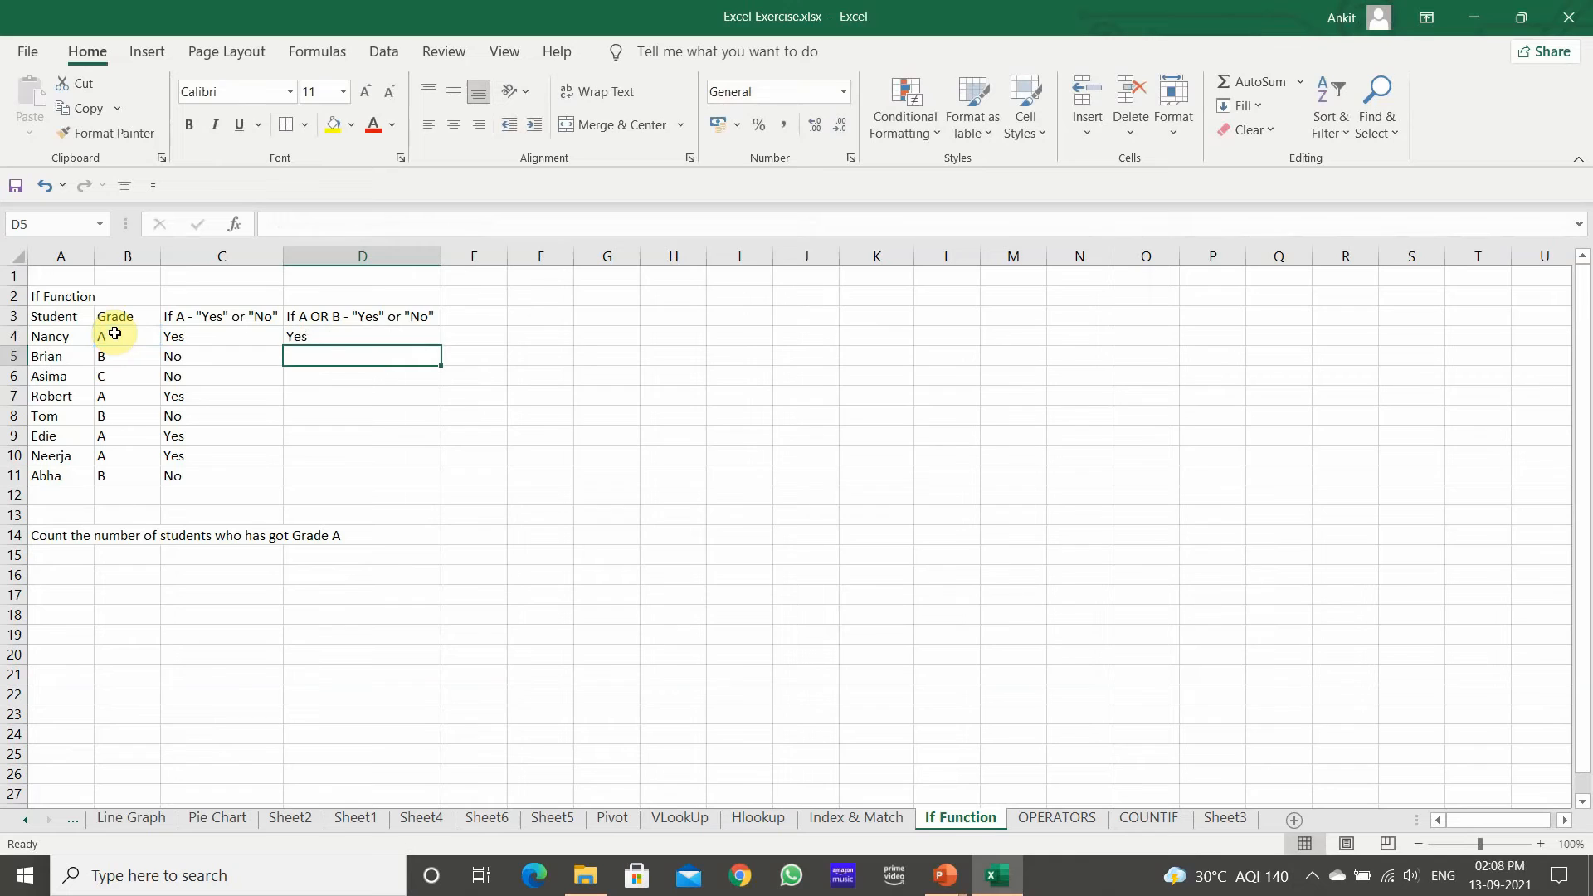
pyautogui.click(315, 336)
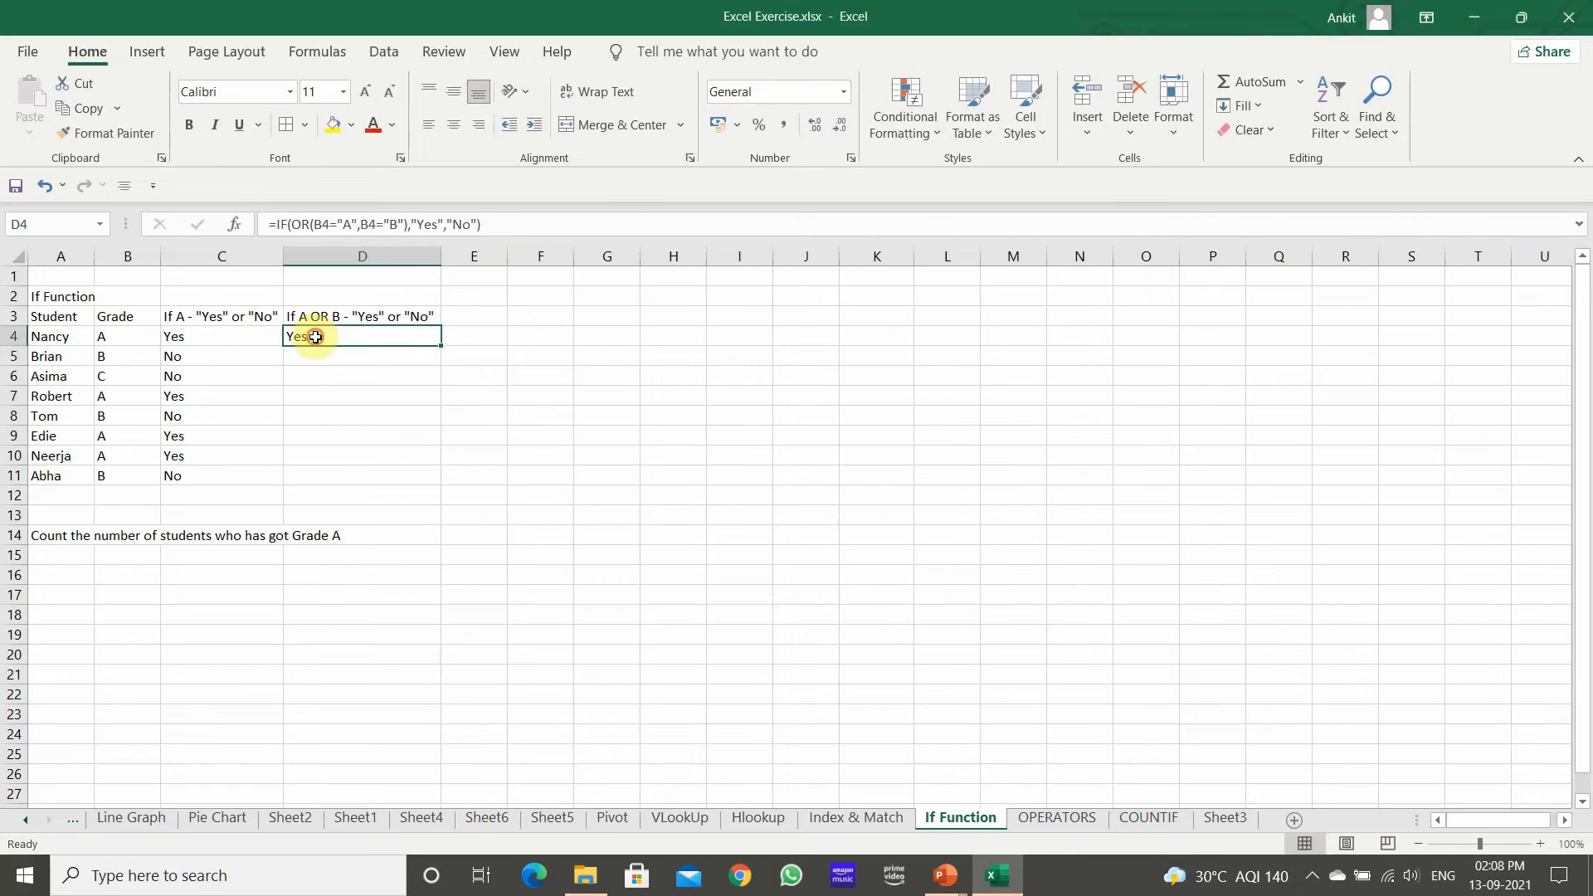
pyautogui.doubleClick(441, 345)
pyautogui.click(332, 394)
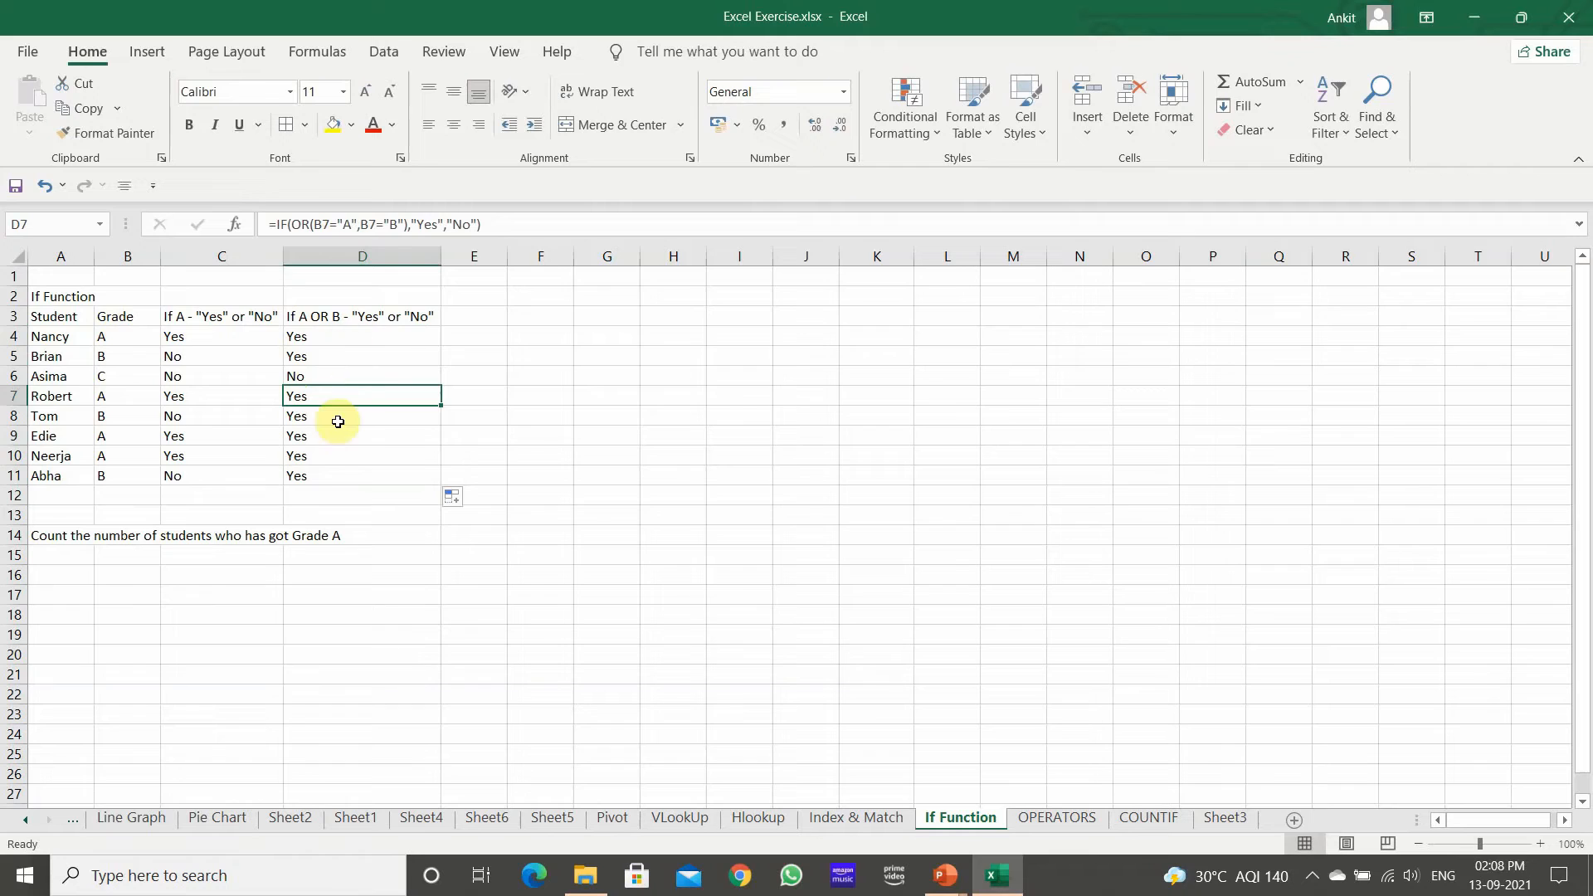
# Copy the header from D3 into E3 and widen column E to fit it.
pyautogui.click(479, 320)
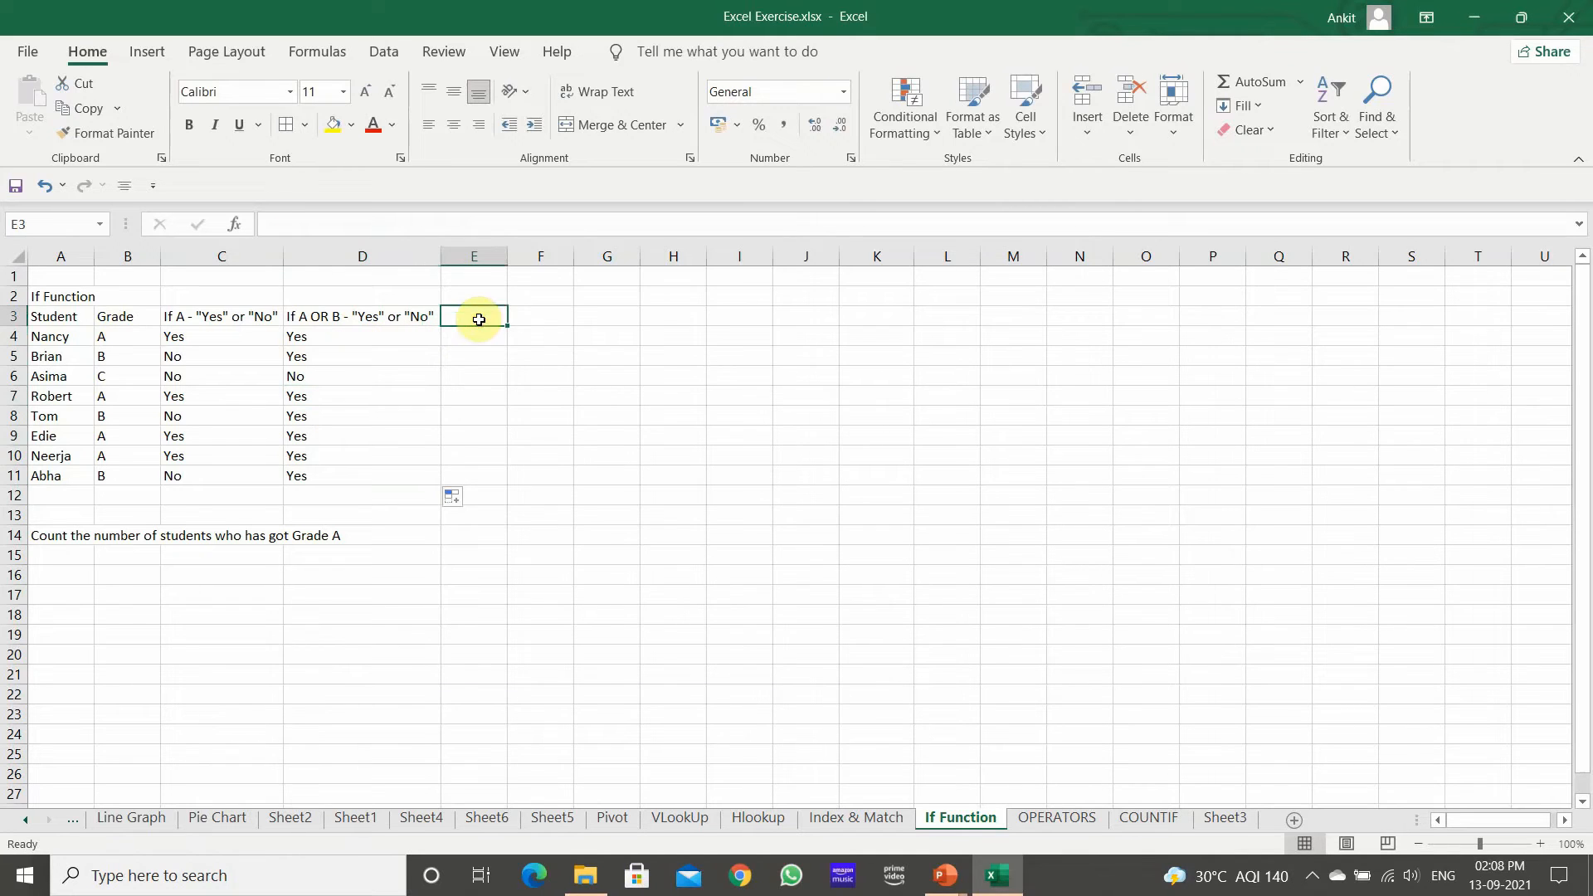
pyautogui.click(406, 317)
pyautogui.hotkey('ctrl', 'c')
pyautogui.click(484, 316)
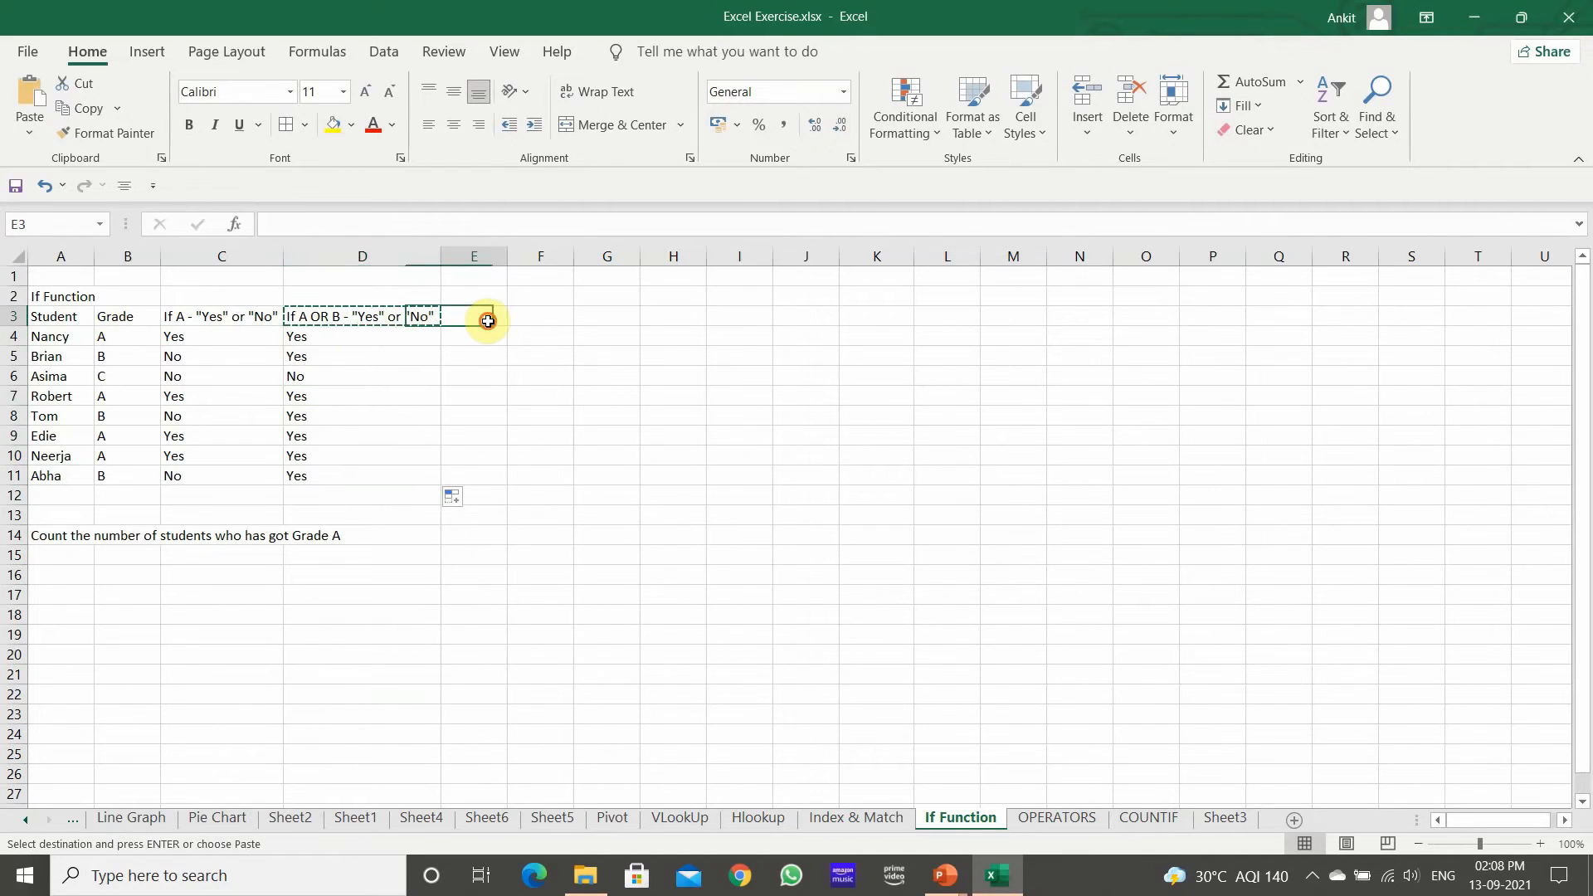
pyautogui.hotkey('ctrl', 'v')
pyautogui.doubleClick(508, 249)
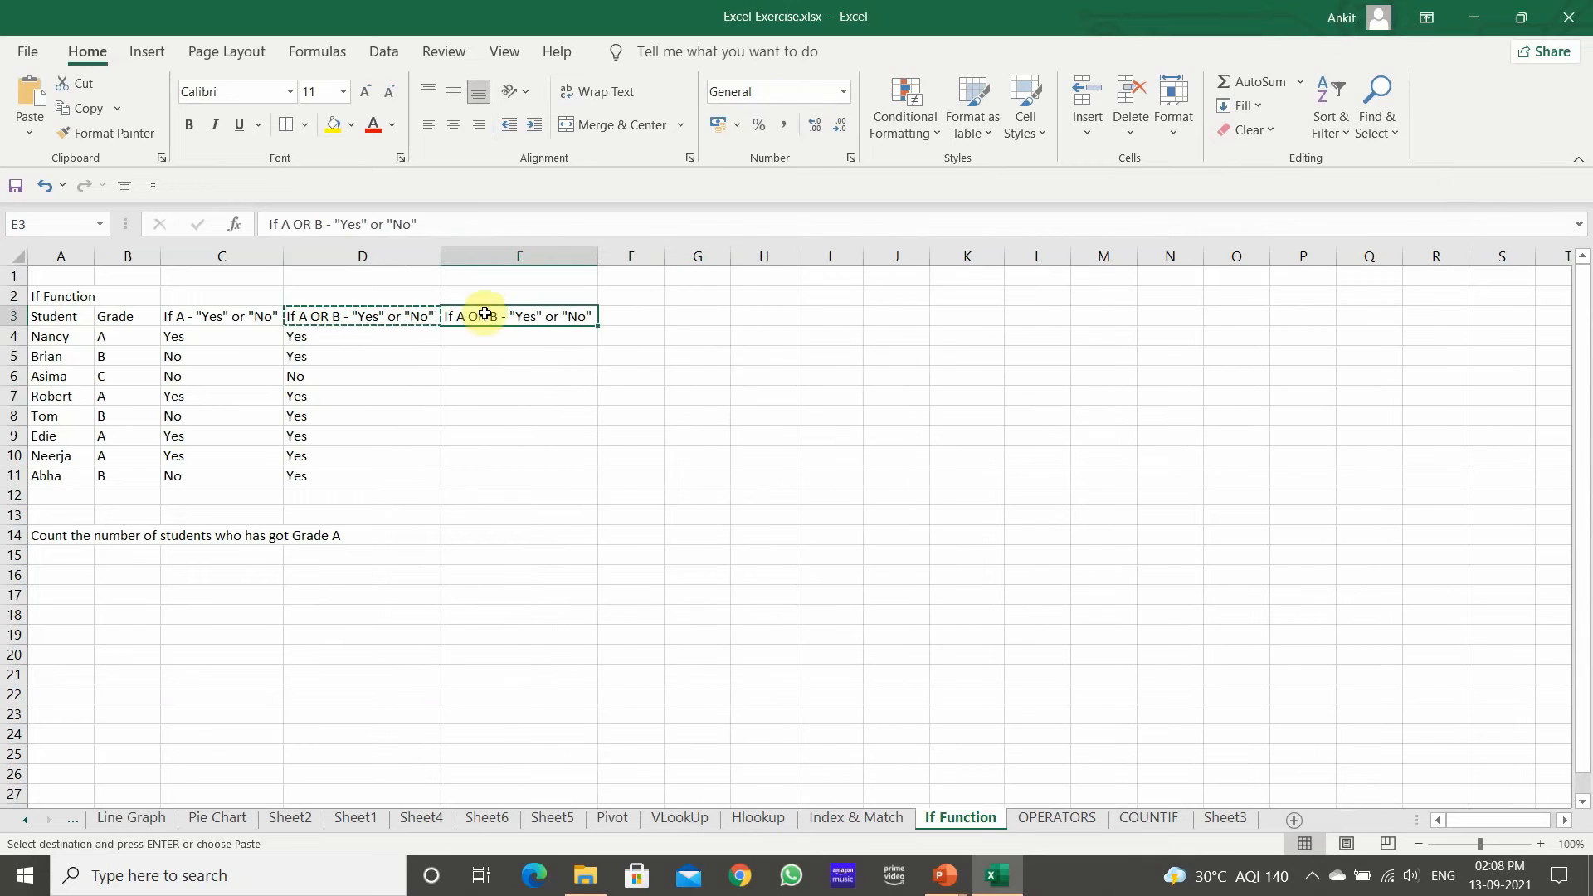
# Change the header in E3 to If A AND B - "Yes" or "No".
pyautogui.doubleClick(473, 312)
pyautogui.press('BackSpace')
pyautogui.press('BackSpace')
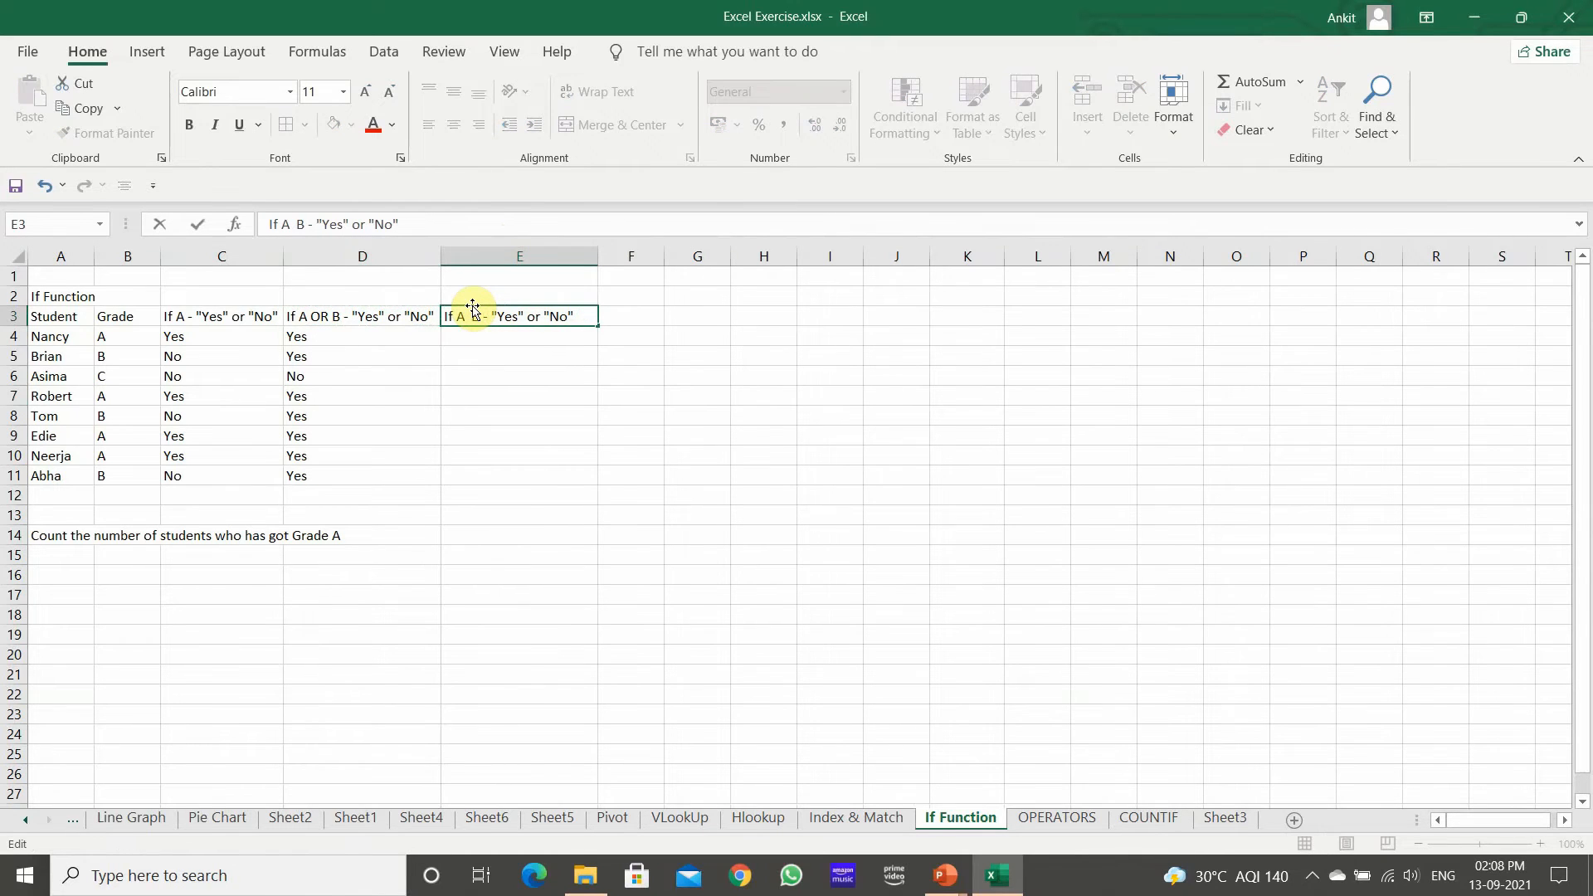
pyautogui.write('AND')
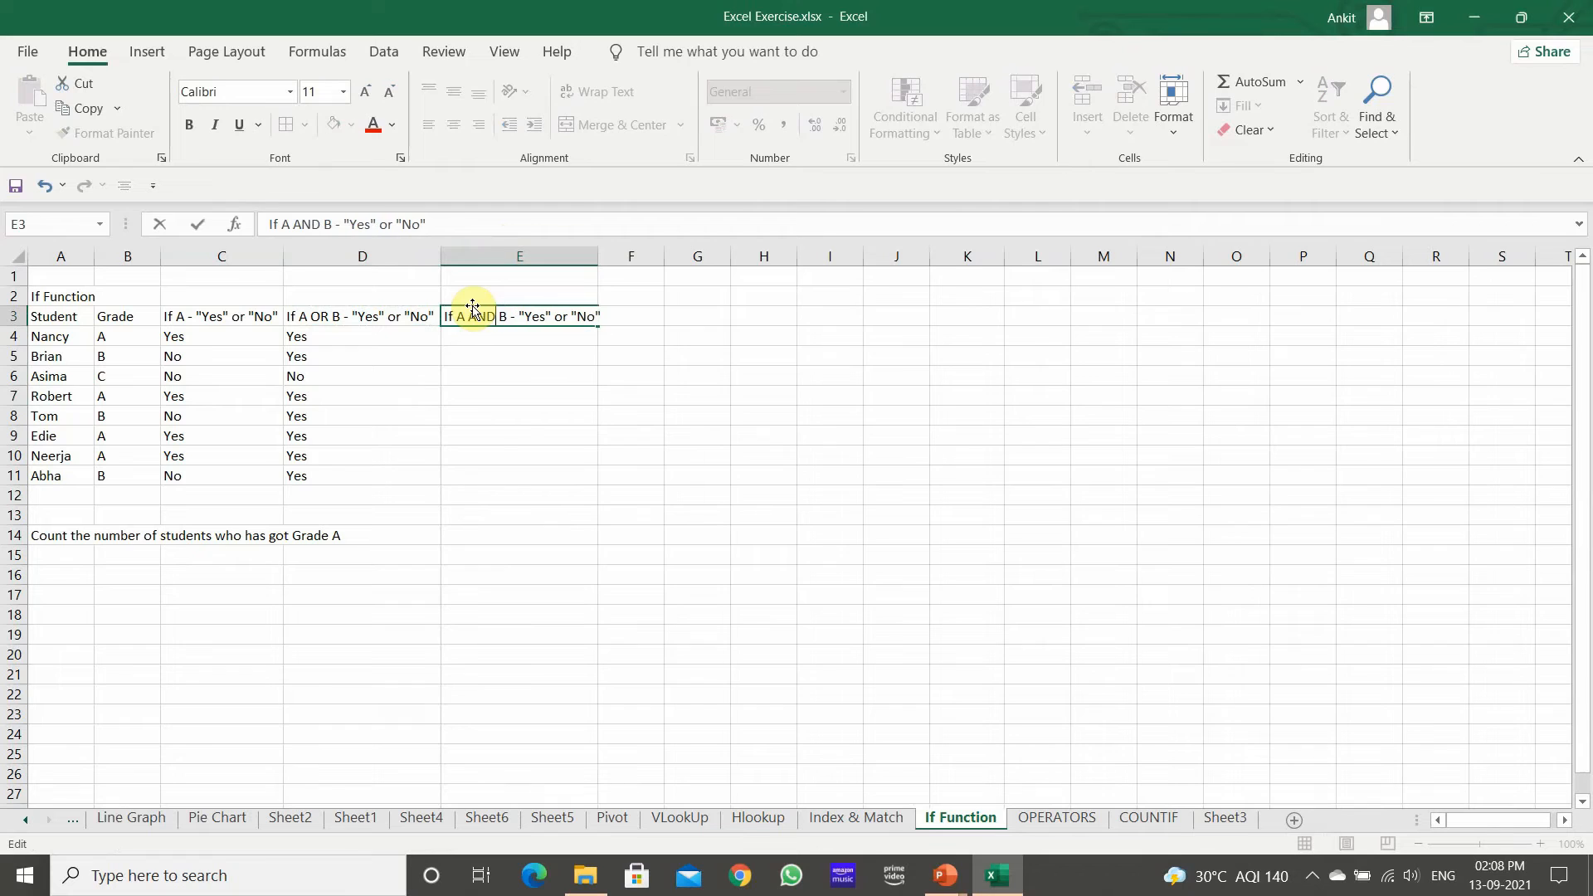
pyautogui.click(587, 479)
# Start an IF formula in E4 whose logical test is AND(B4="A",B4="B").
pyautogui.press('Up')
pyautogui.press('Up')
pyautogui.press('Up')
pyautogui.press('Up')
pyautogui.press('Up')
pyautogui.press('Up')
pyautogui.press('Up')
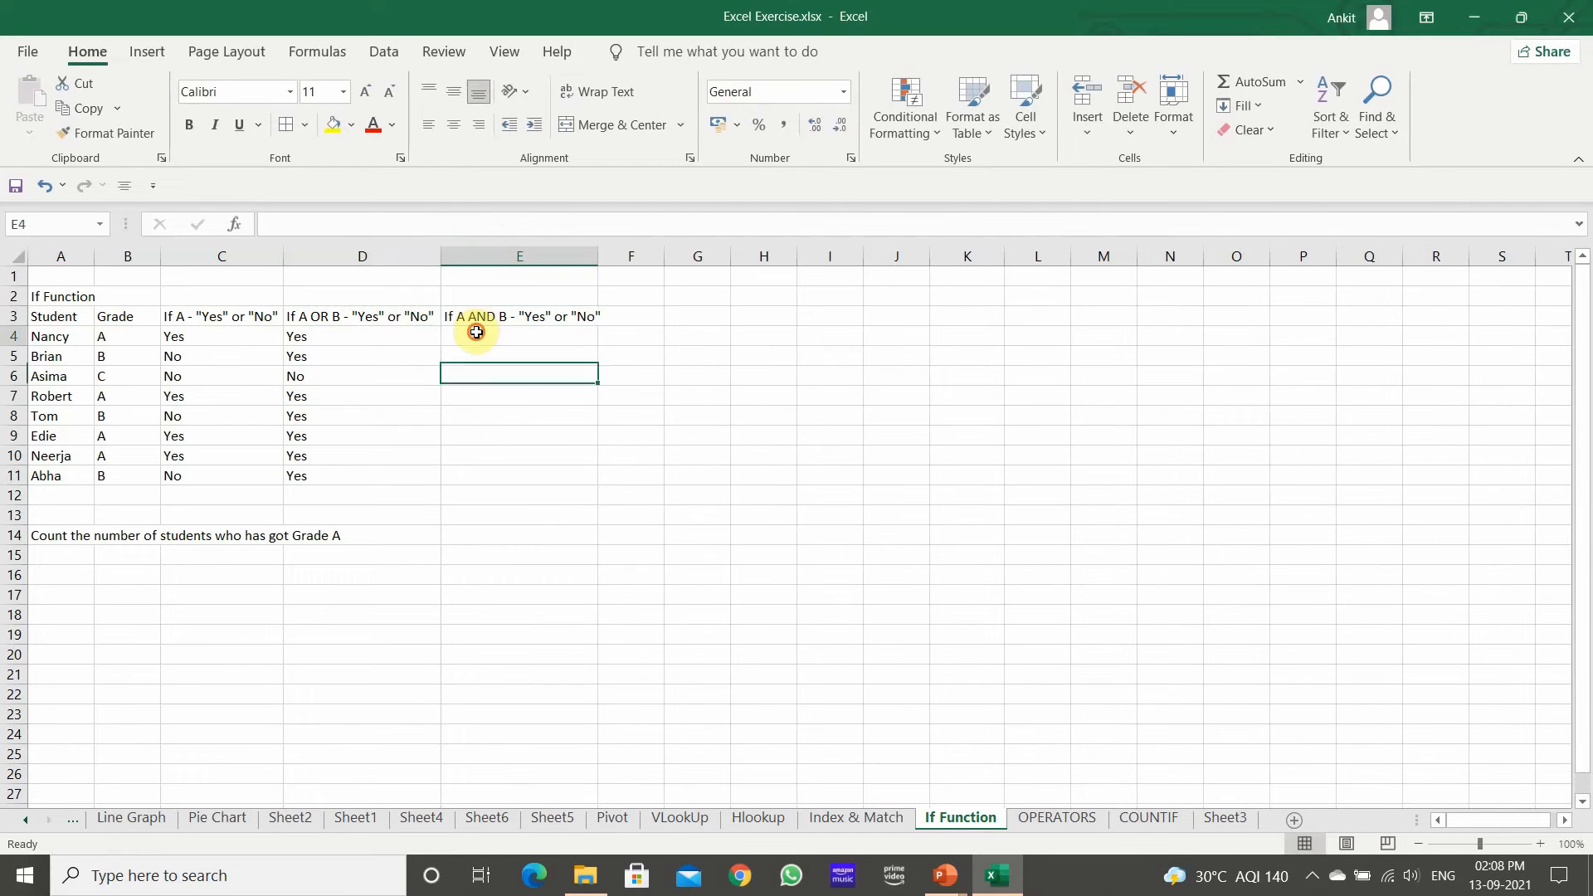
pyautogui.write('=IF(')
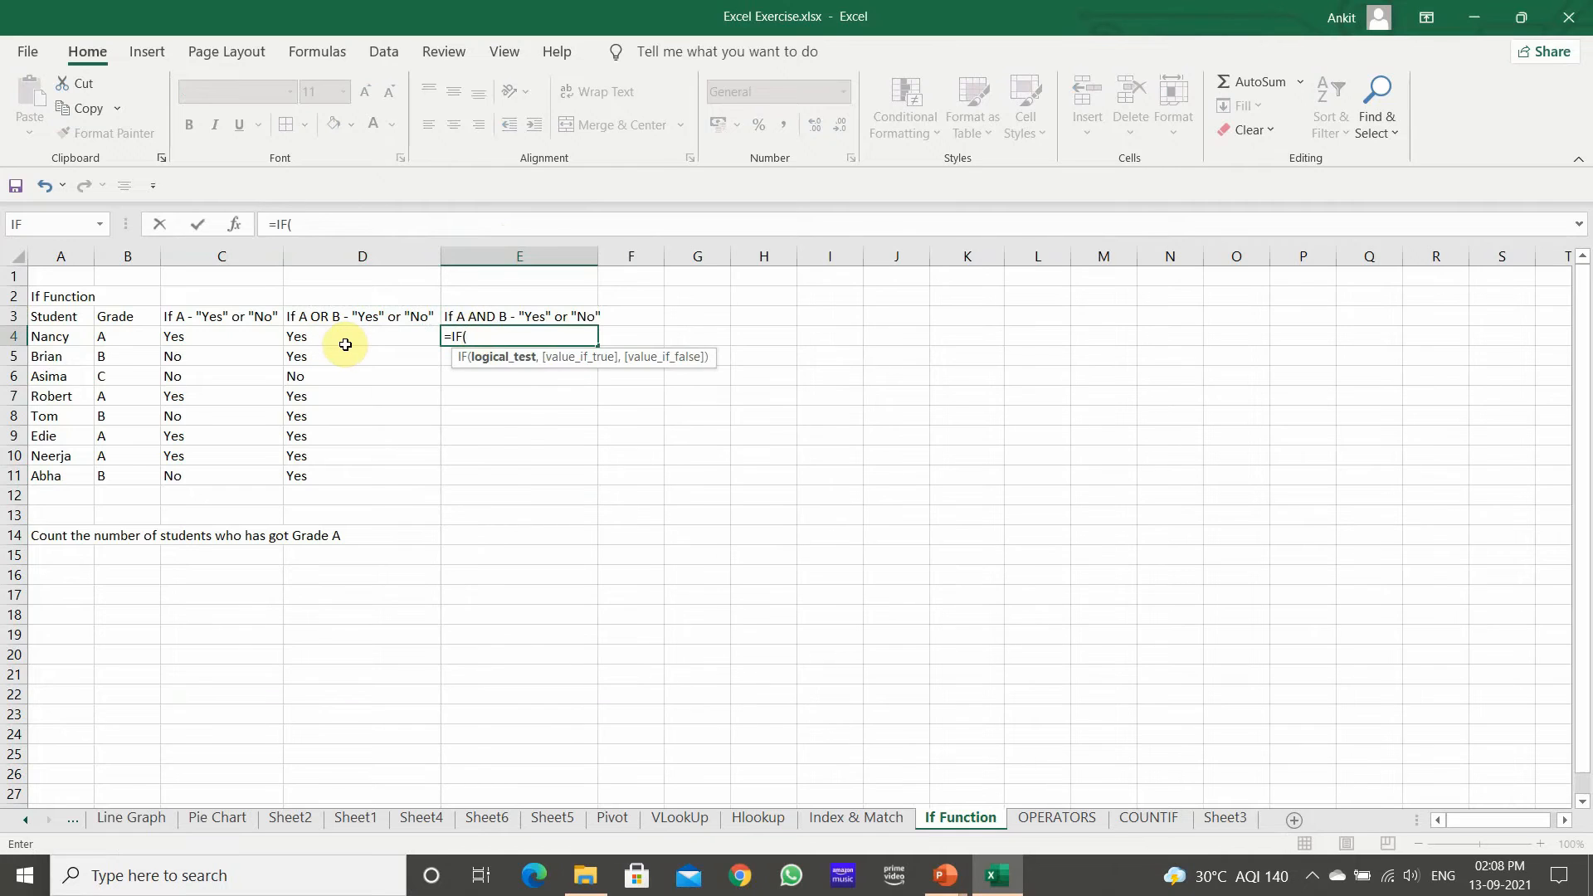
pyautogui.write('AND(')
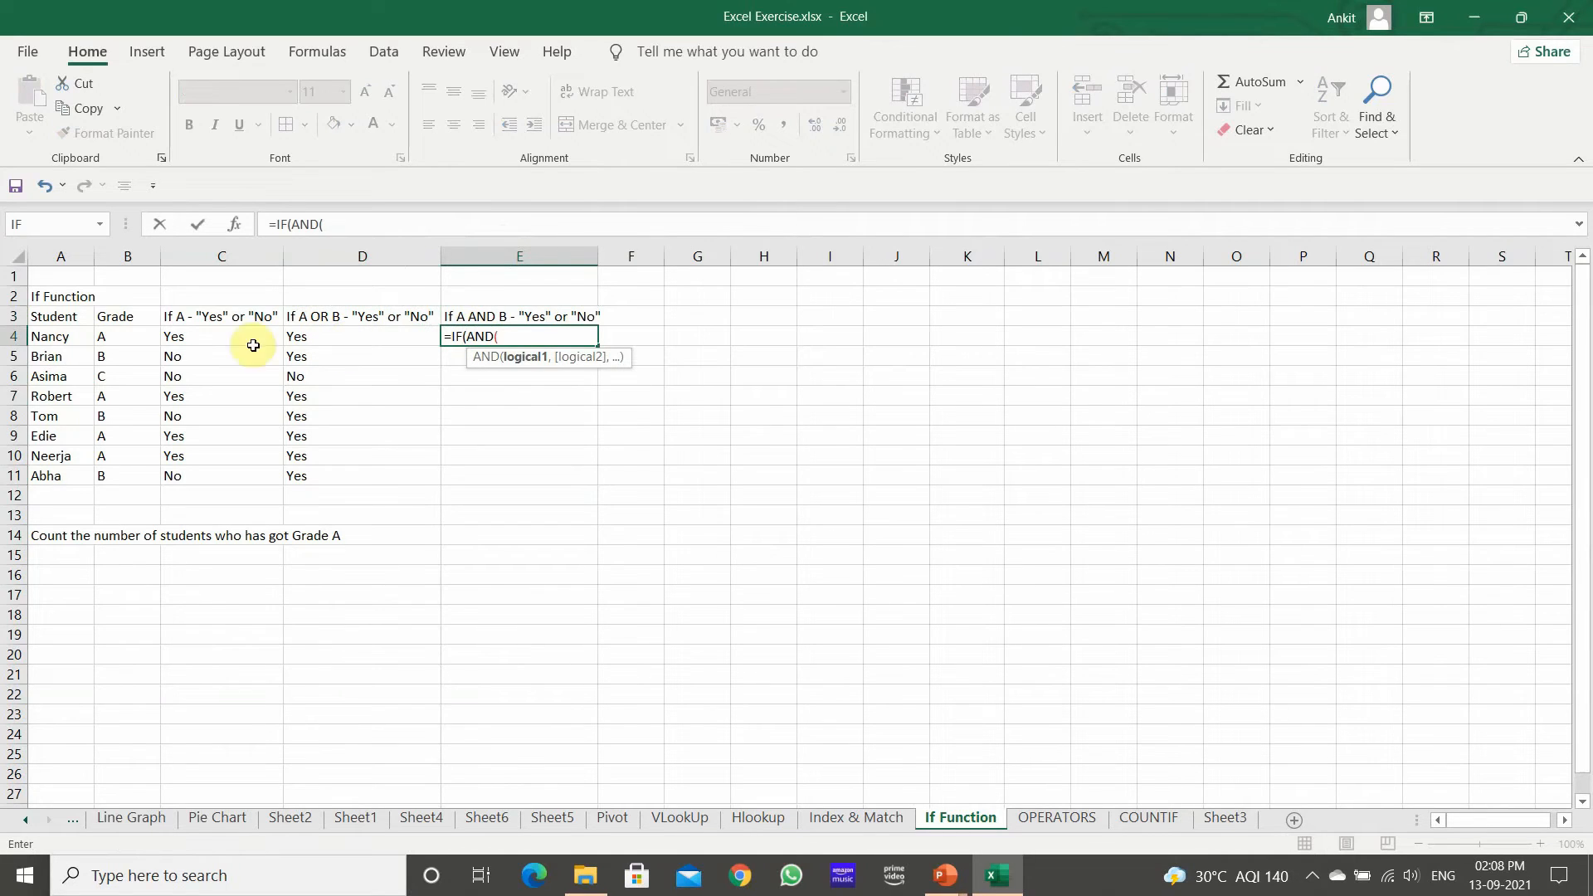
pyautogui.click(108, 338)
pyautogui.write('>')
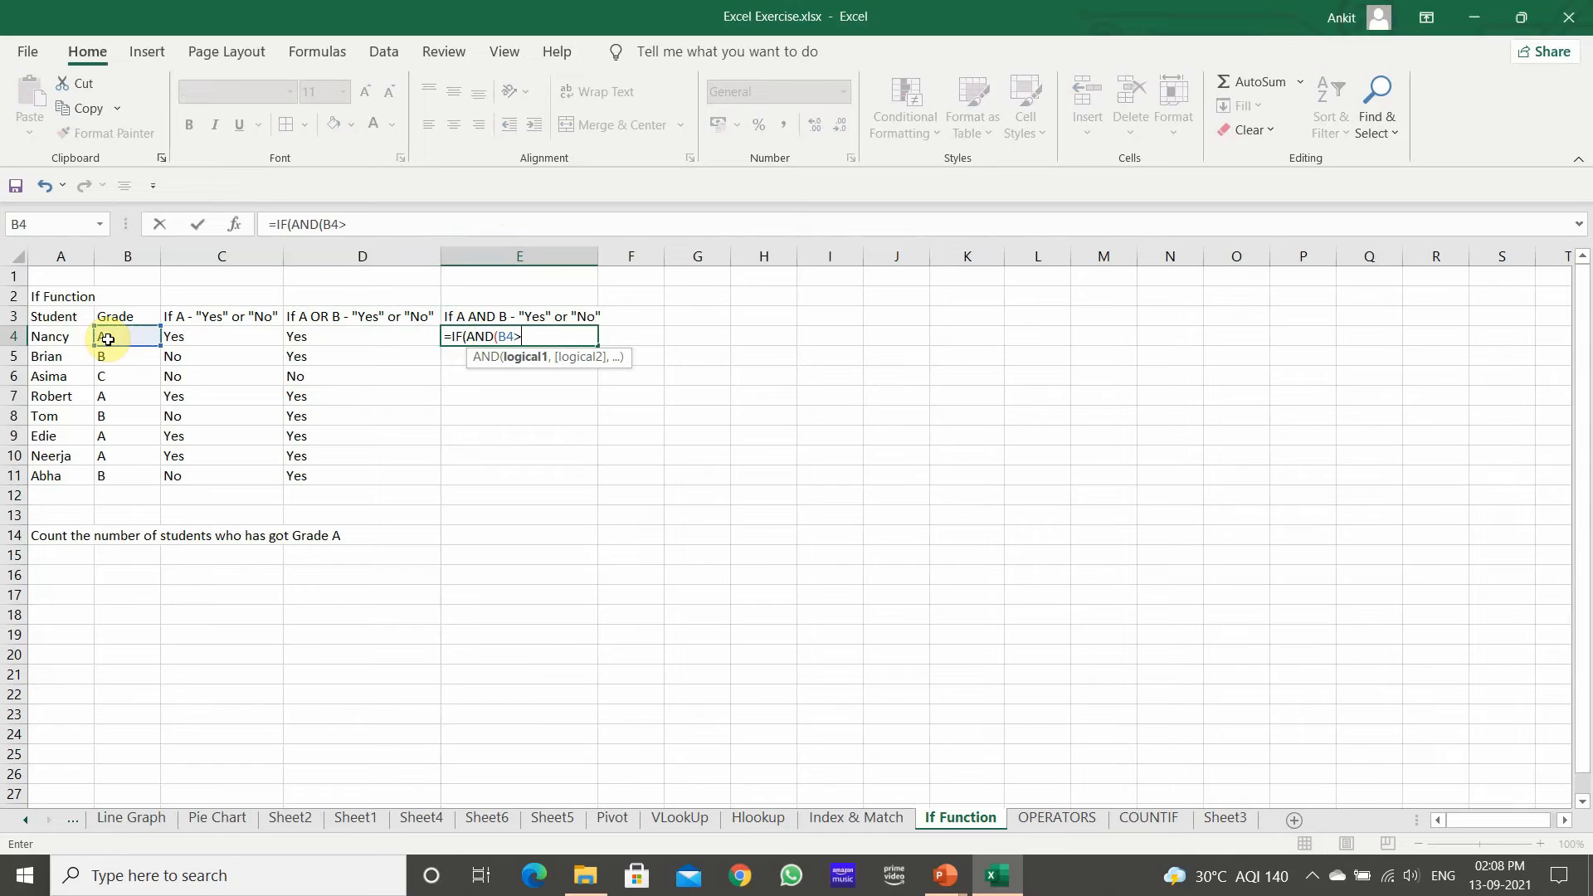
pyautogui.press('BackSpace')
pyautogui.write('="A",')
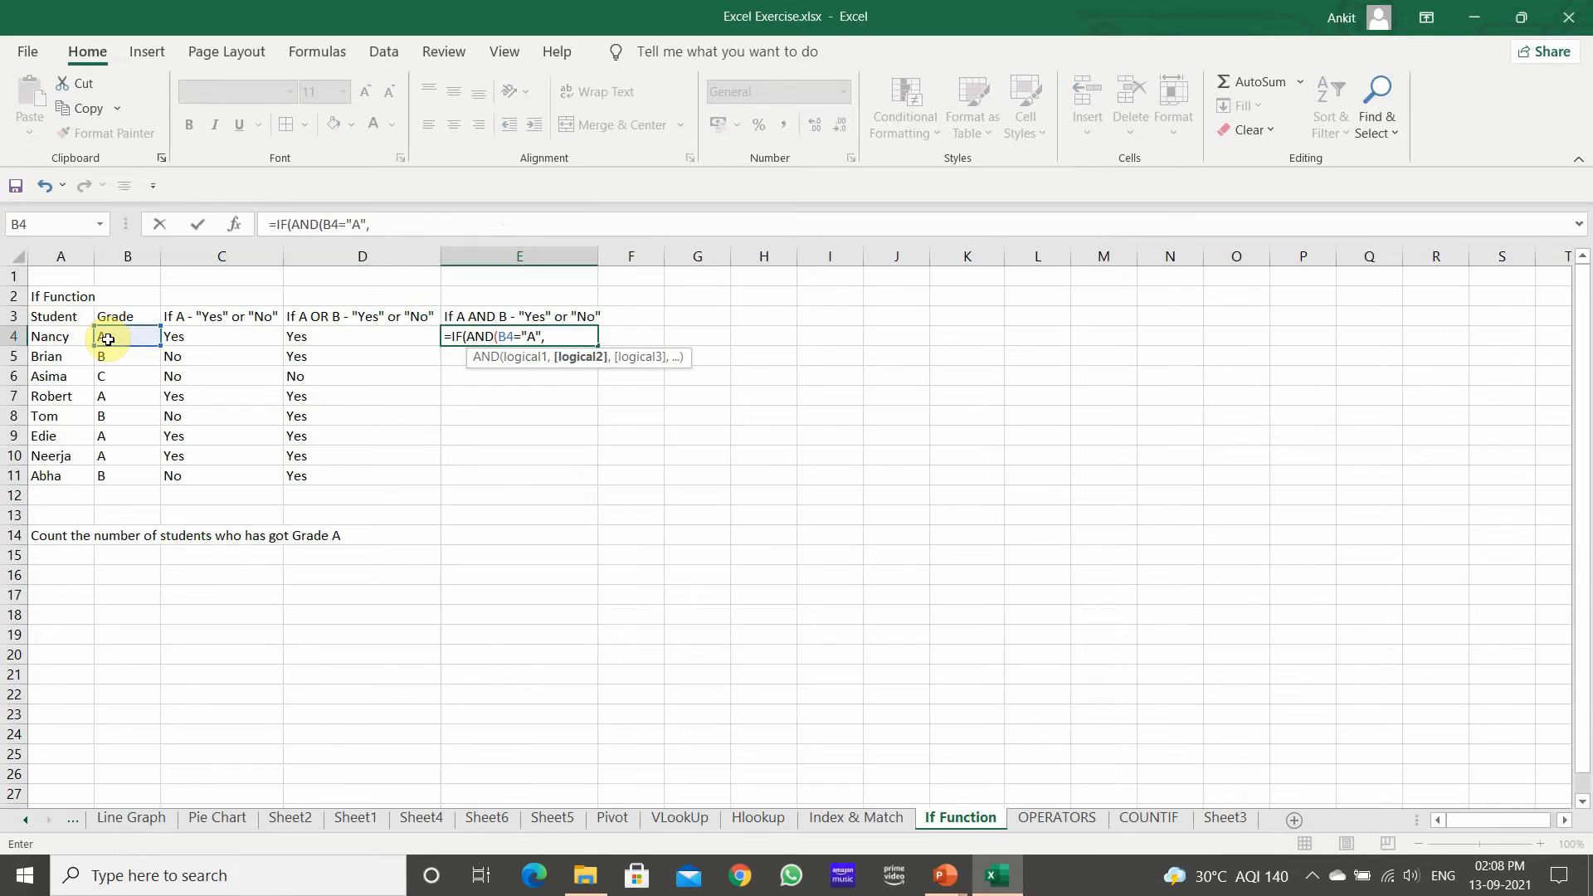
pyautogui.click(108, 339)
pyautogui.write('="B")')
pyautogui.press('BackSpace')
pyautogui.write('),')
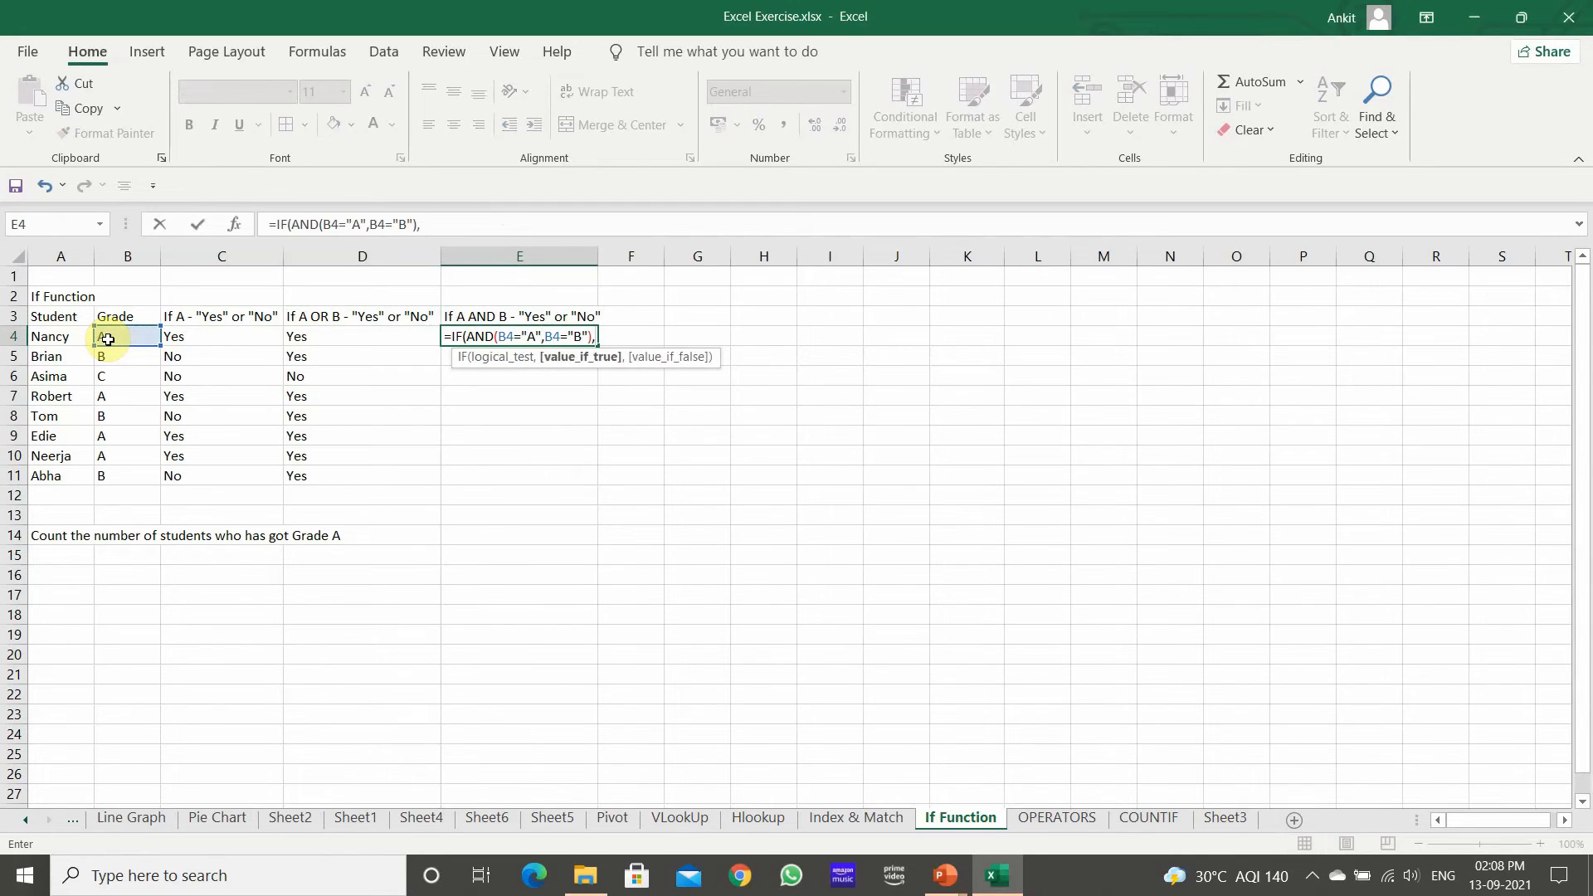
# Complete the E4 formula with "Yes" and "No" as its results, enter it and fill it down to row 11.
pyautogui.write("'")
pyautogui.write('"Yes')
pyautogui.write('","')
pyautogui.write('N')
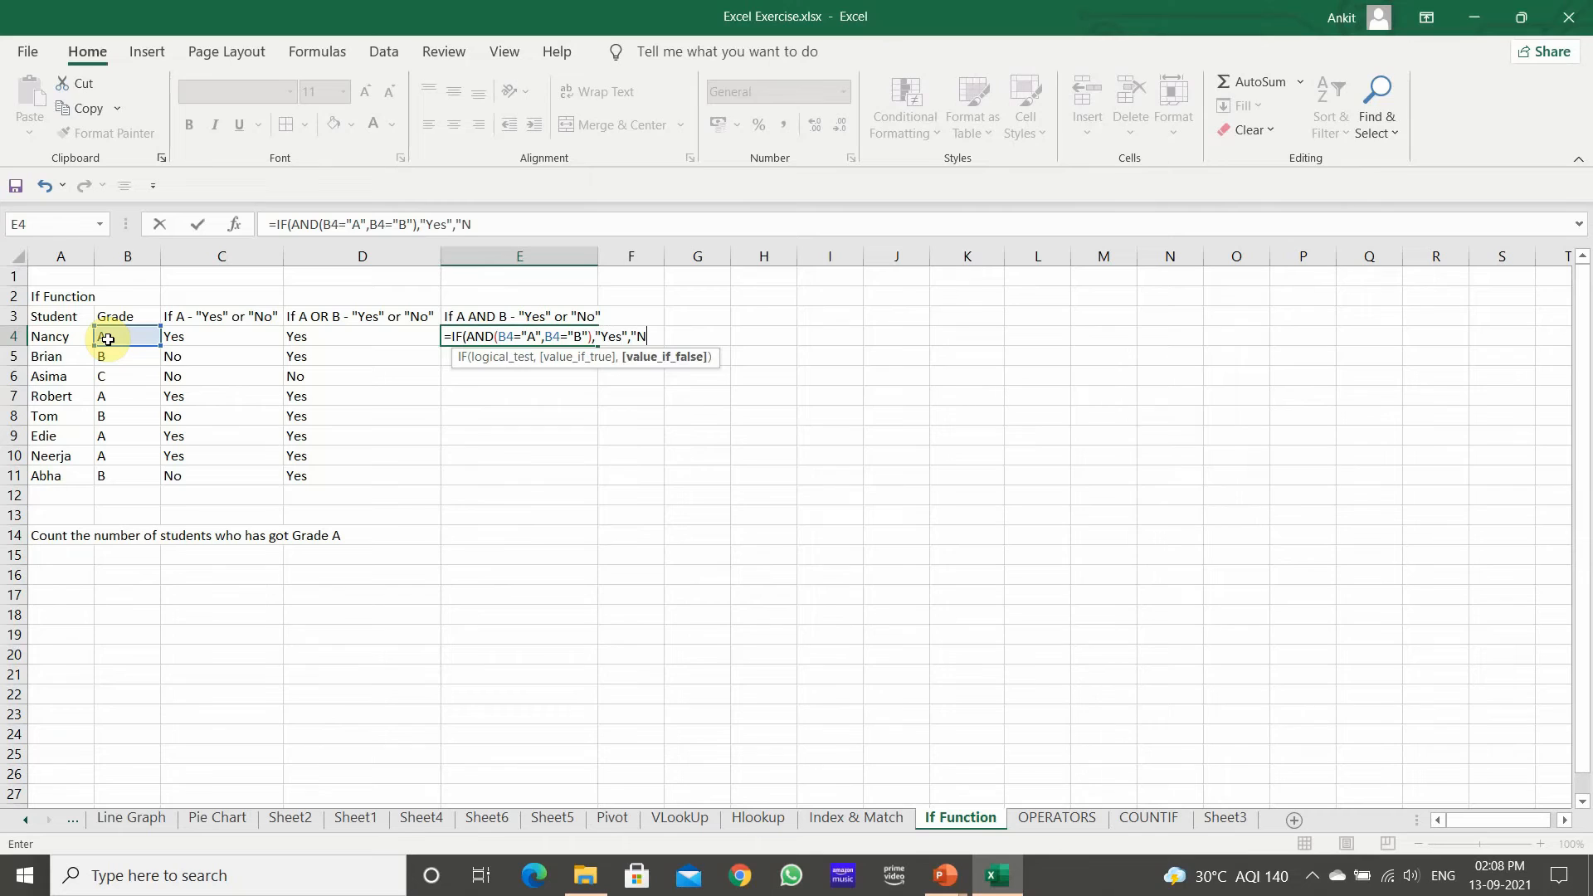
pyautogui.write('o')
pyautogui.press('BackSpace')
pyautogui.write('o")')
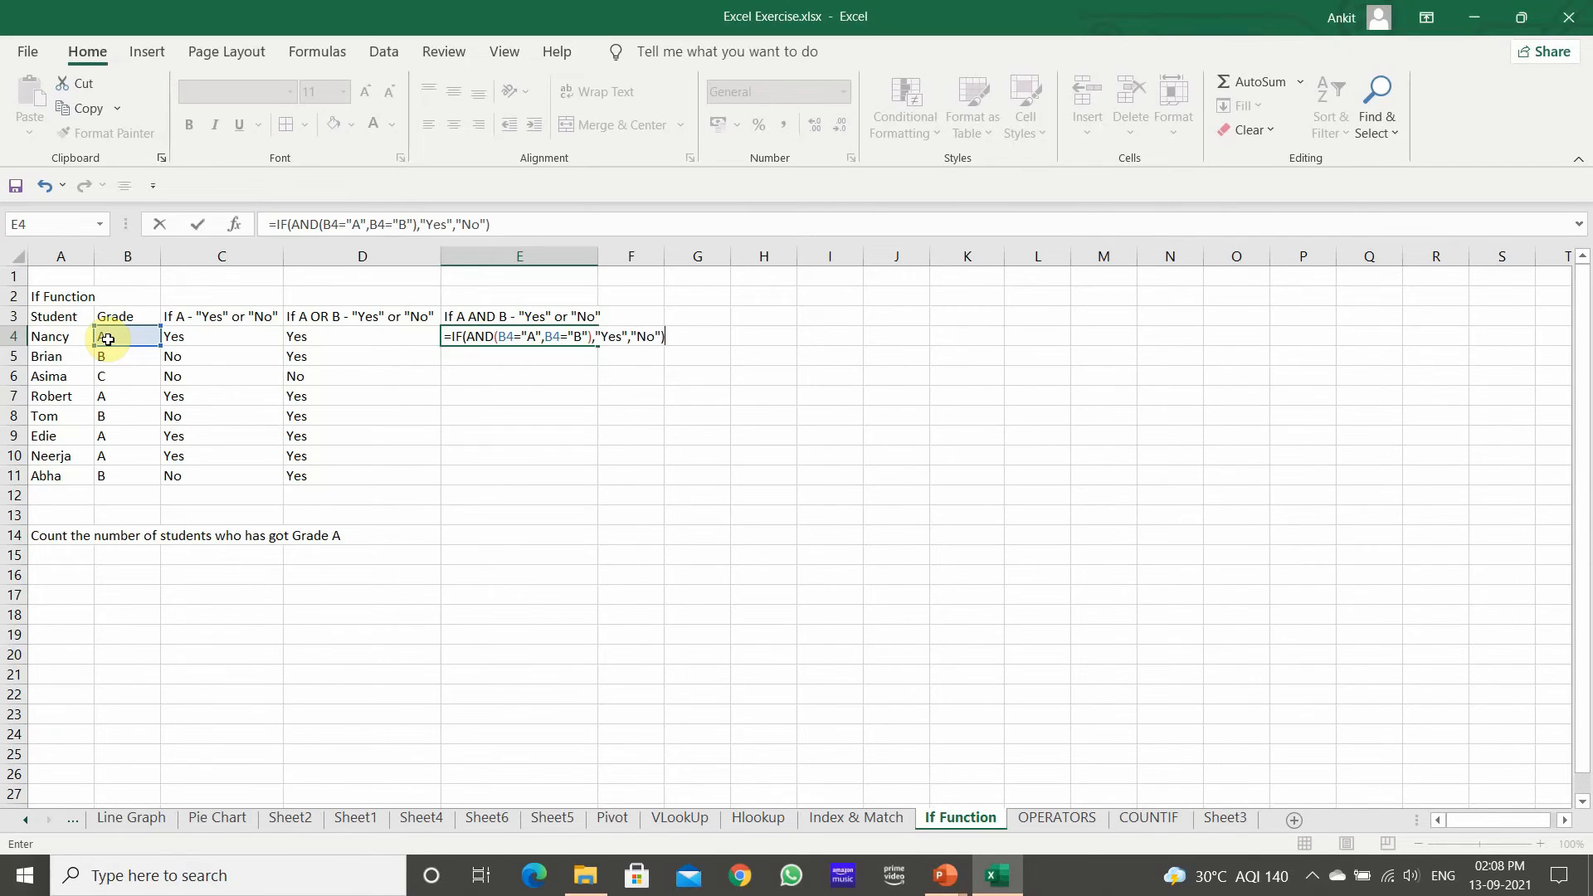
pyautogui.press('Return')
pyautogui.click(493, 336)
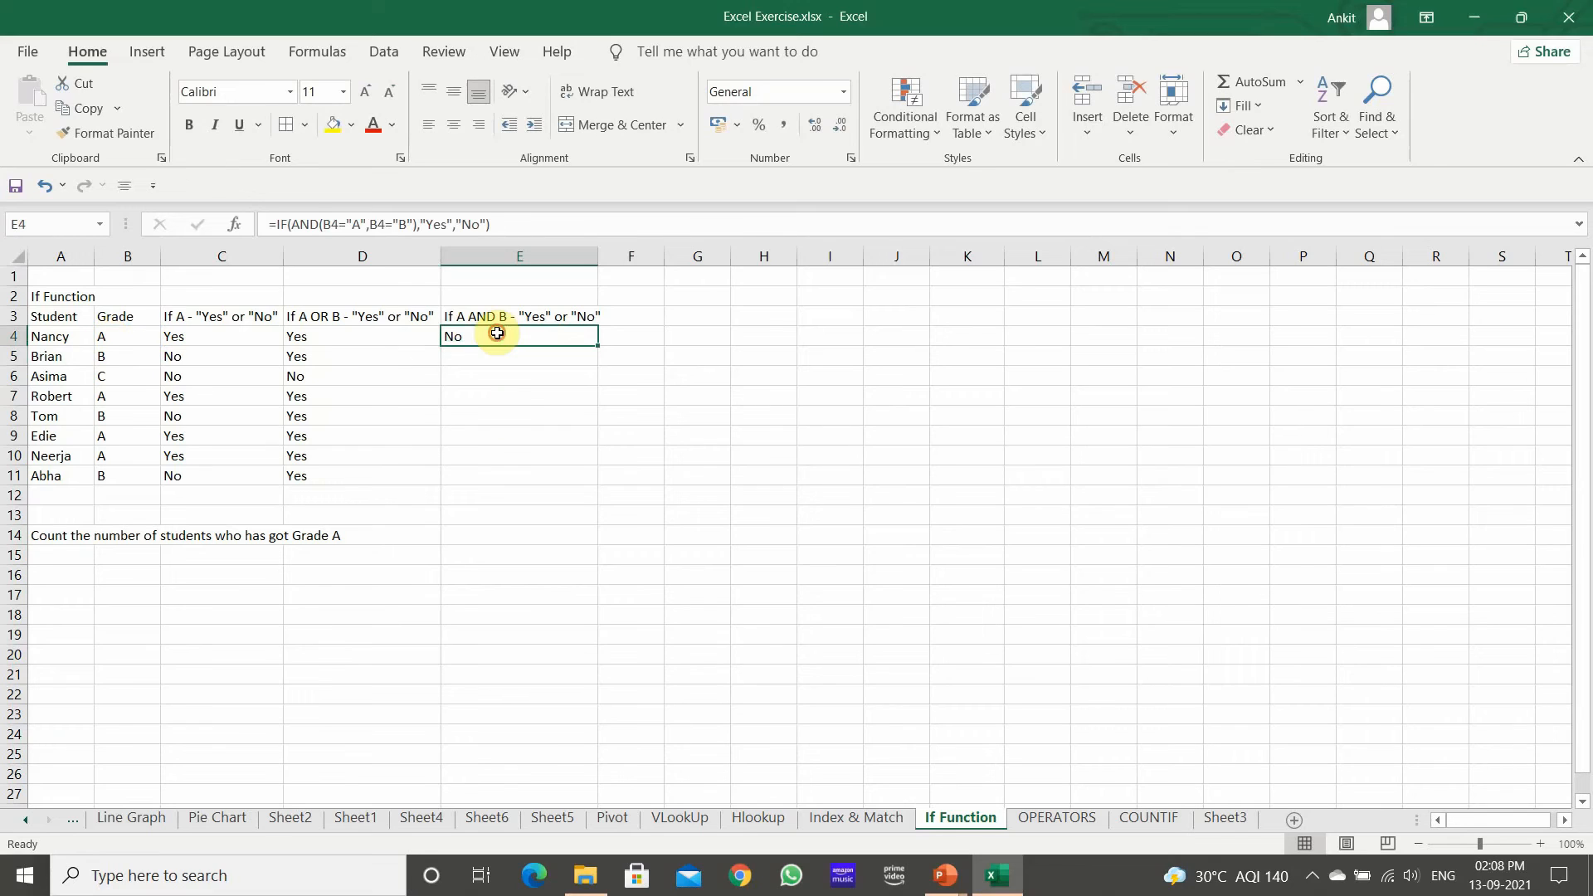
pyautogui.doubleClick(591, 347)
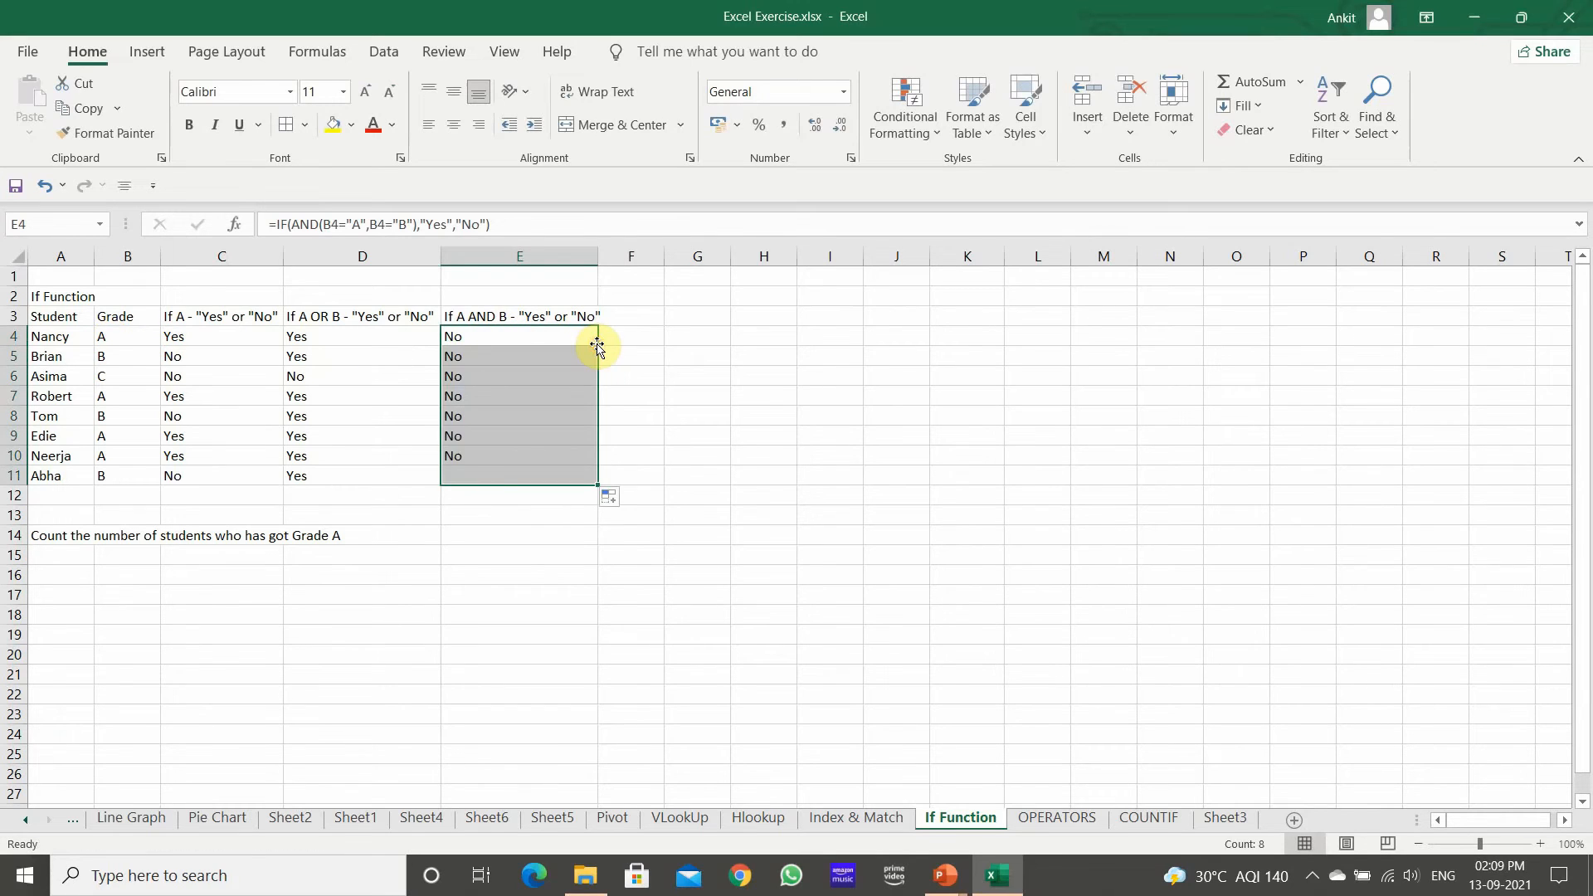
pyautogui.click(474, 509)
pyautogui.click(508, 345)
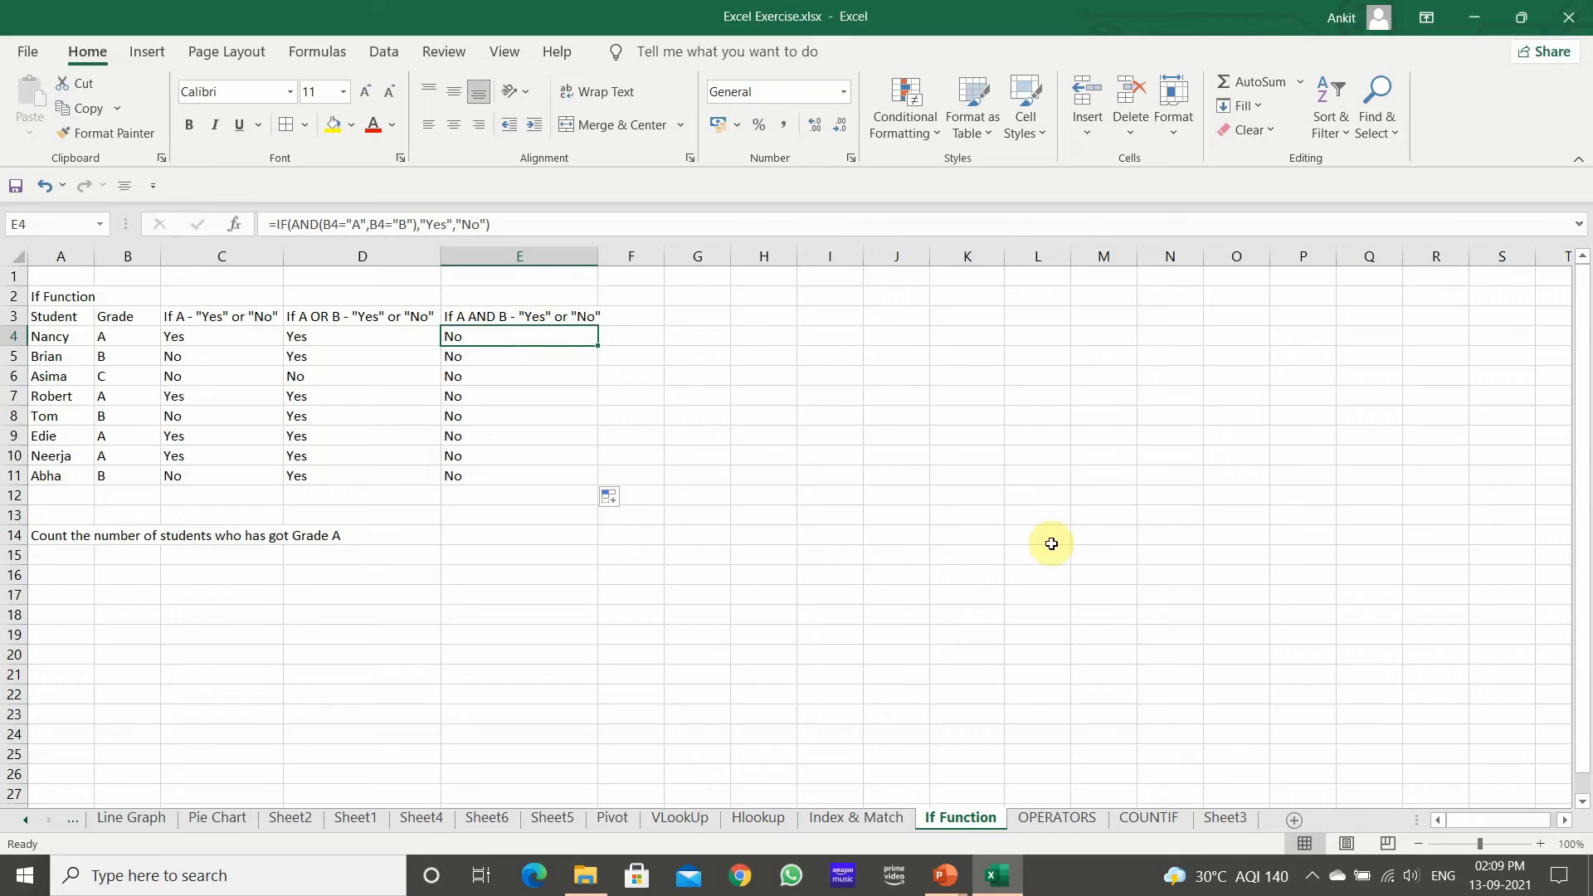
# Switch to the COUNTIF worksheet and select cell H9.
pyautogui.click(1157, 821)
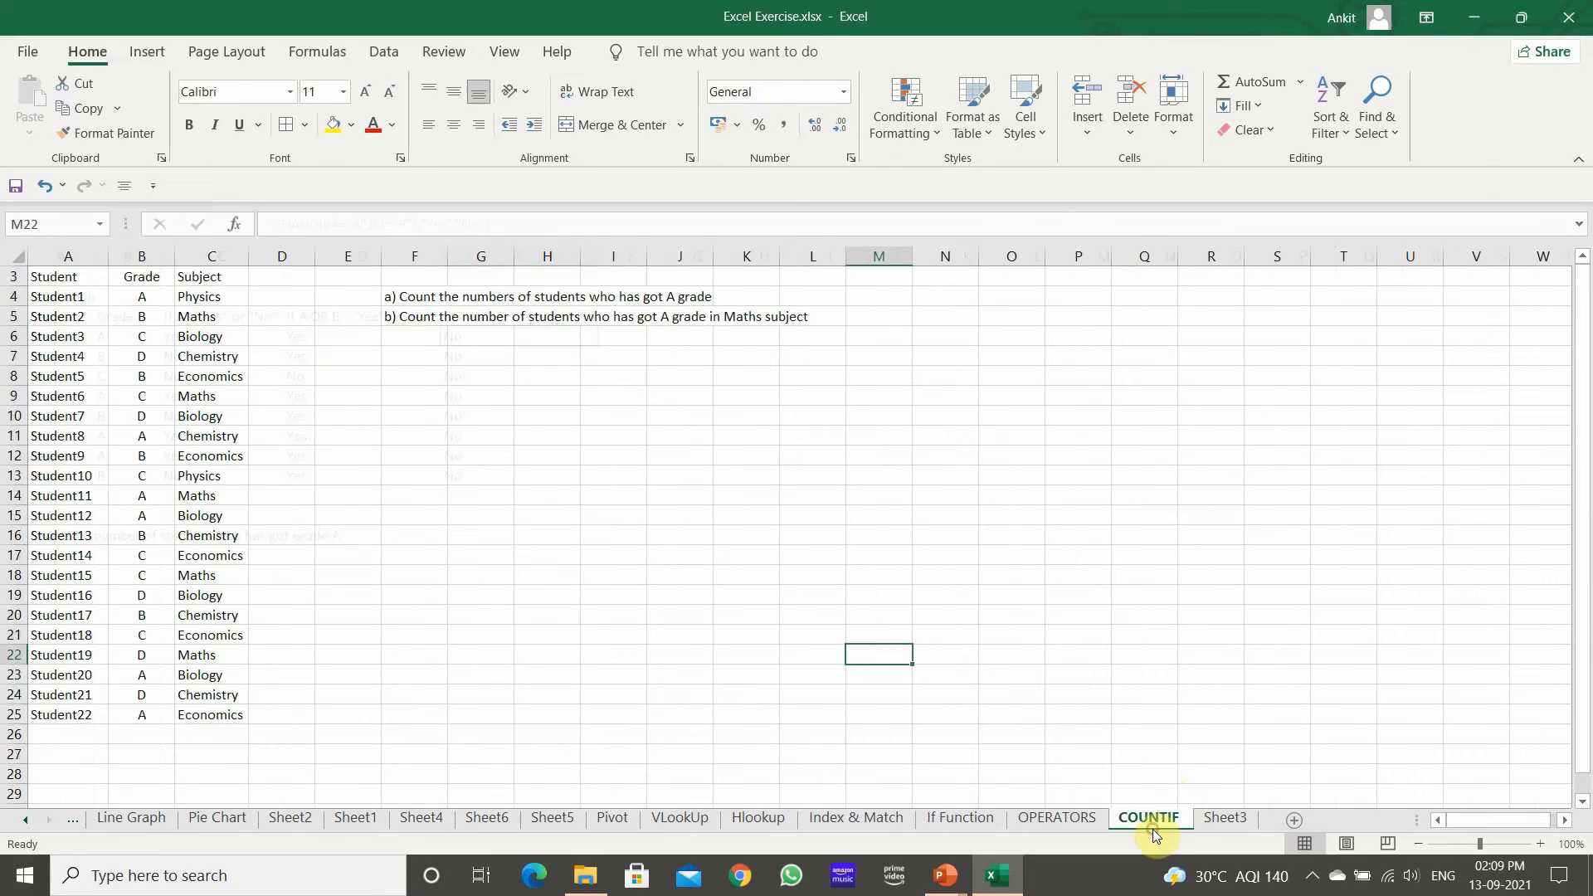
pyautogui.click(846, 572)
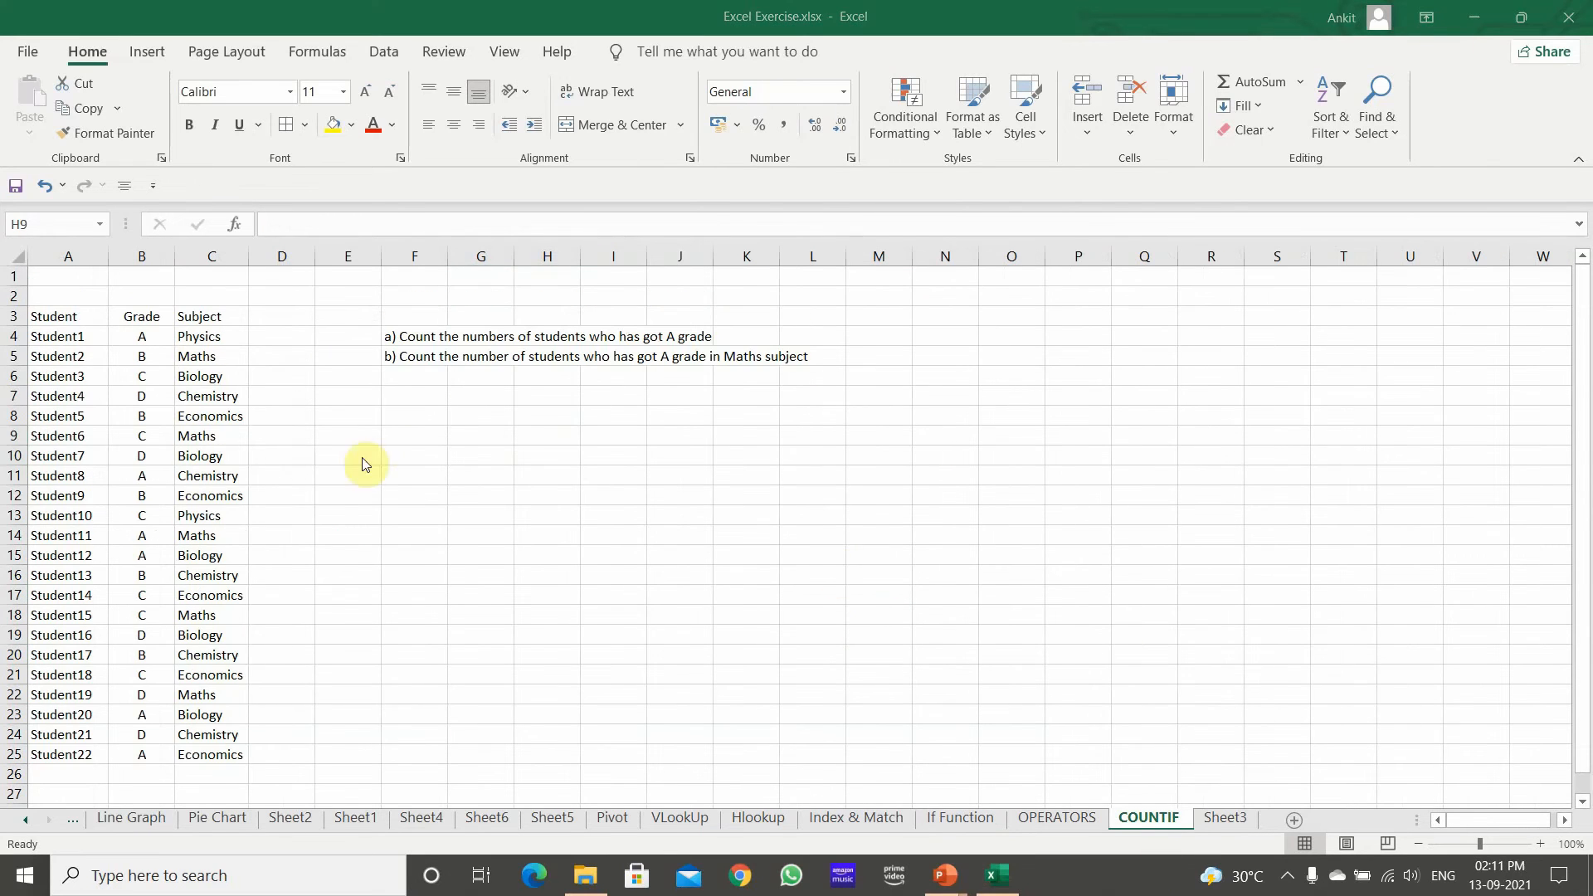
pyautogui.click(476, 431)
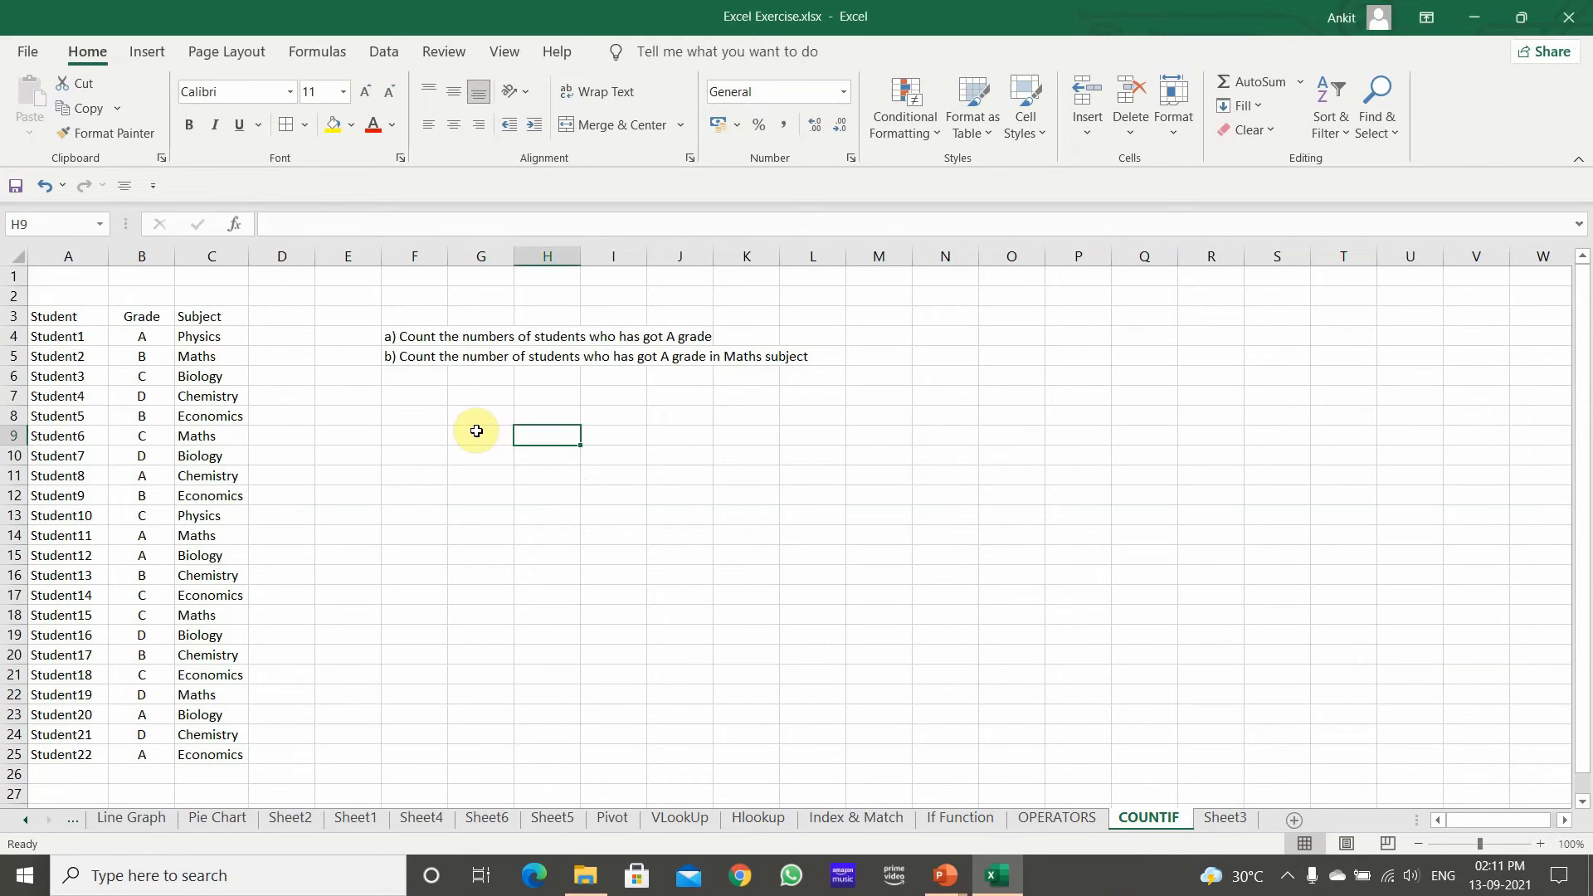
# Enter a COUNTIF formula in H9 that counts the "A" grades in the range B3:B25.
pyautogui.write('=coun')
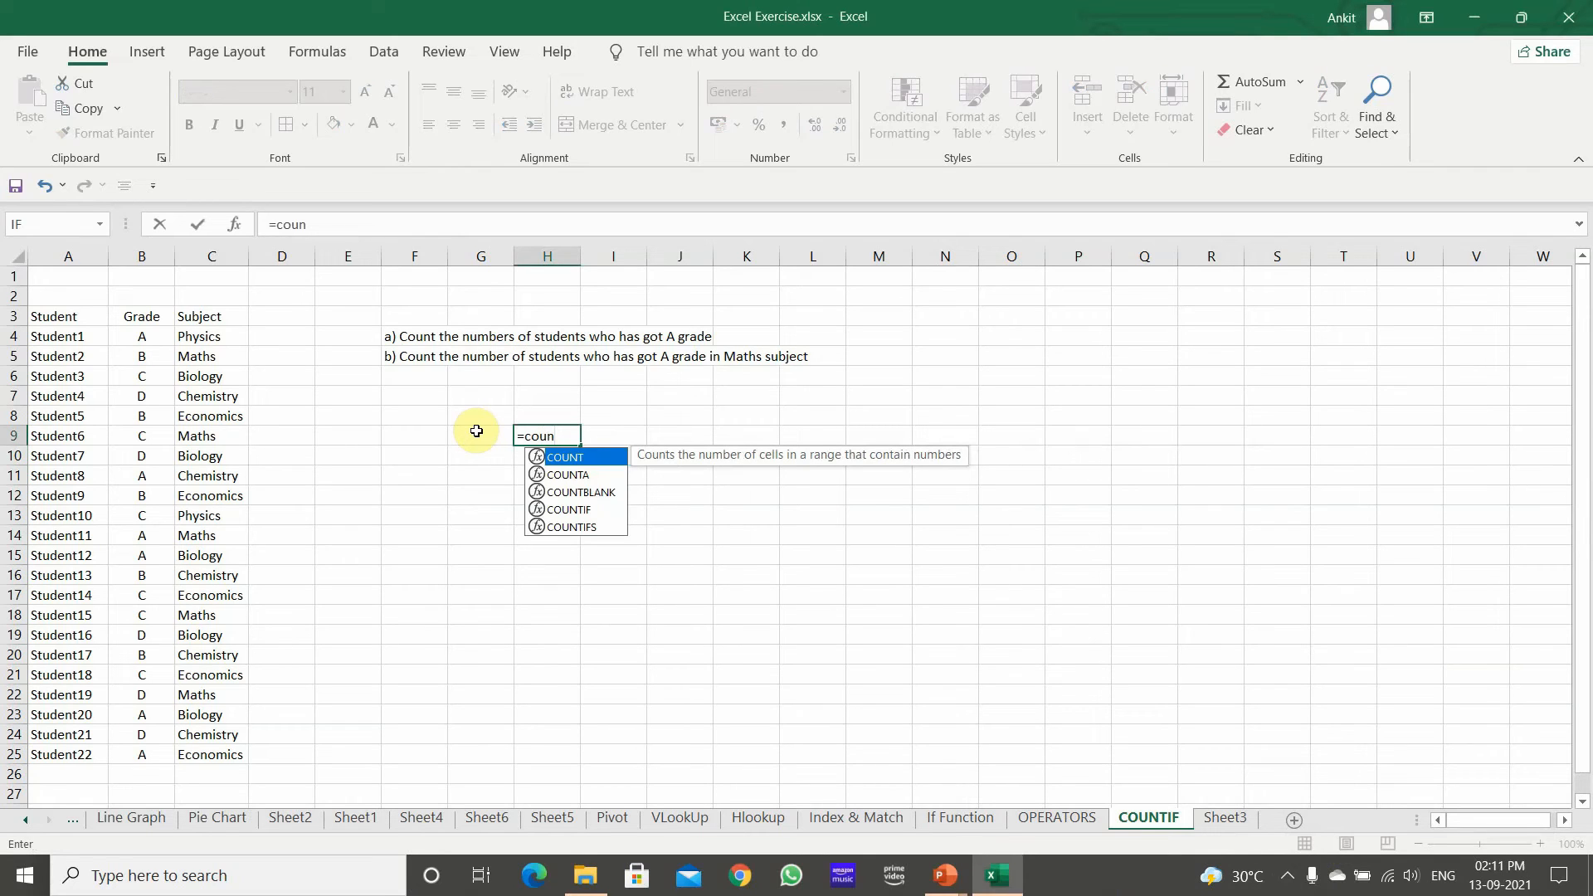
pyautogui.write('ti')
pyautogui.press('Tab')
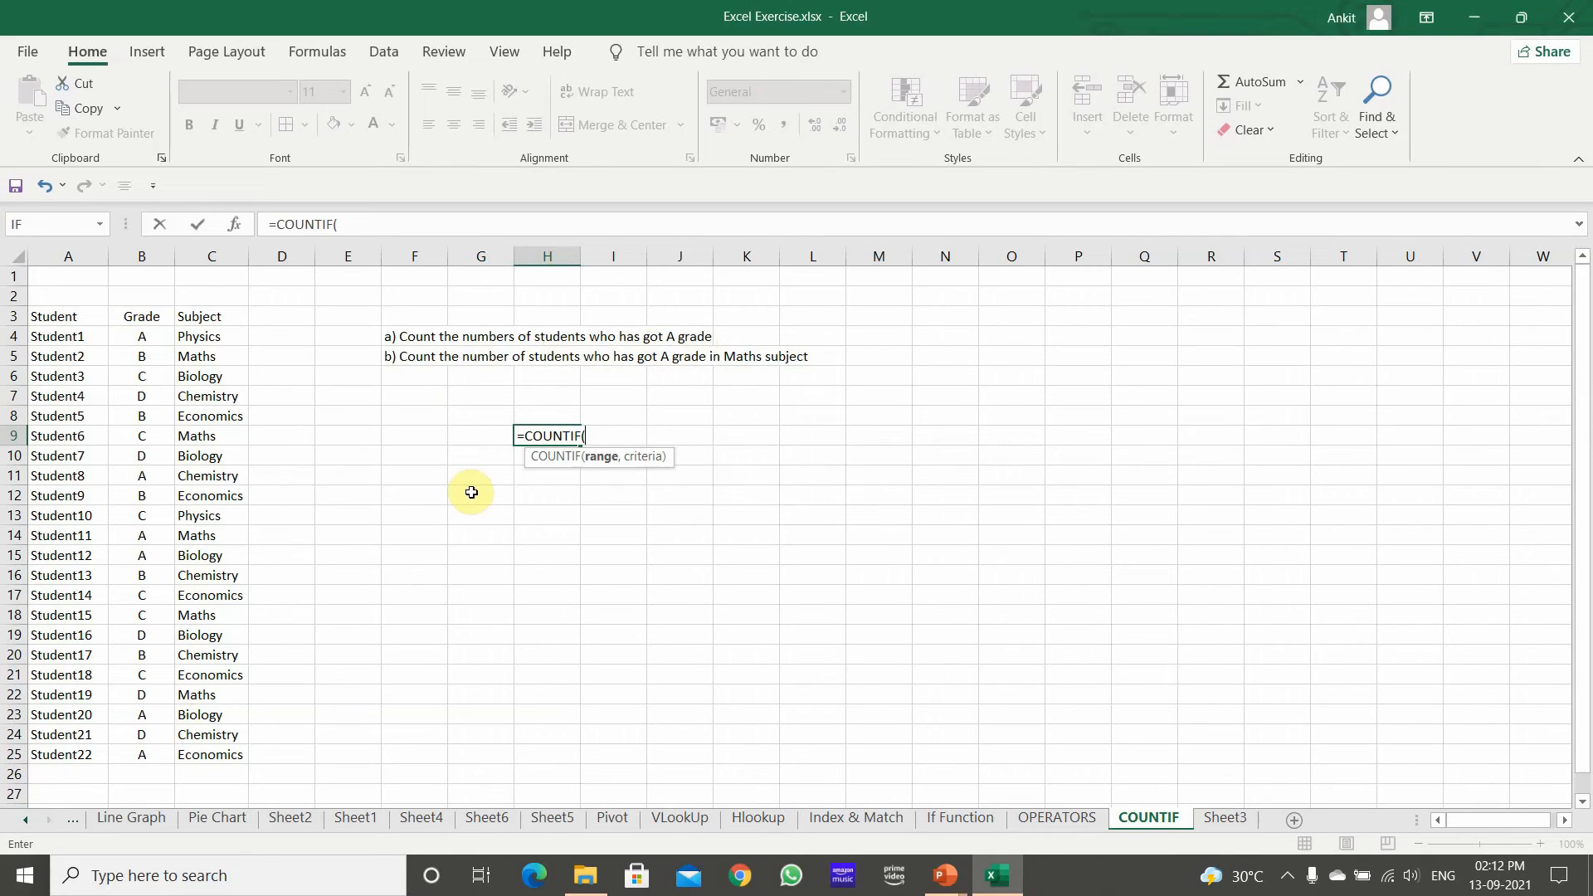
pyautogui.moveTo(148, 320); pyautogui.dragTo(166, 750)
pyautogui.write(',')
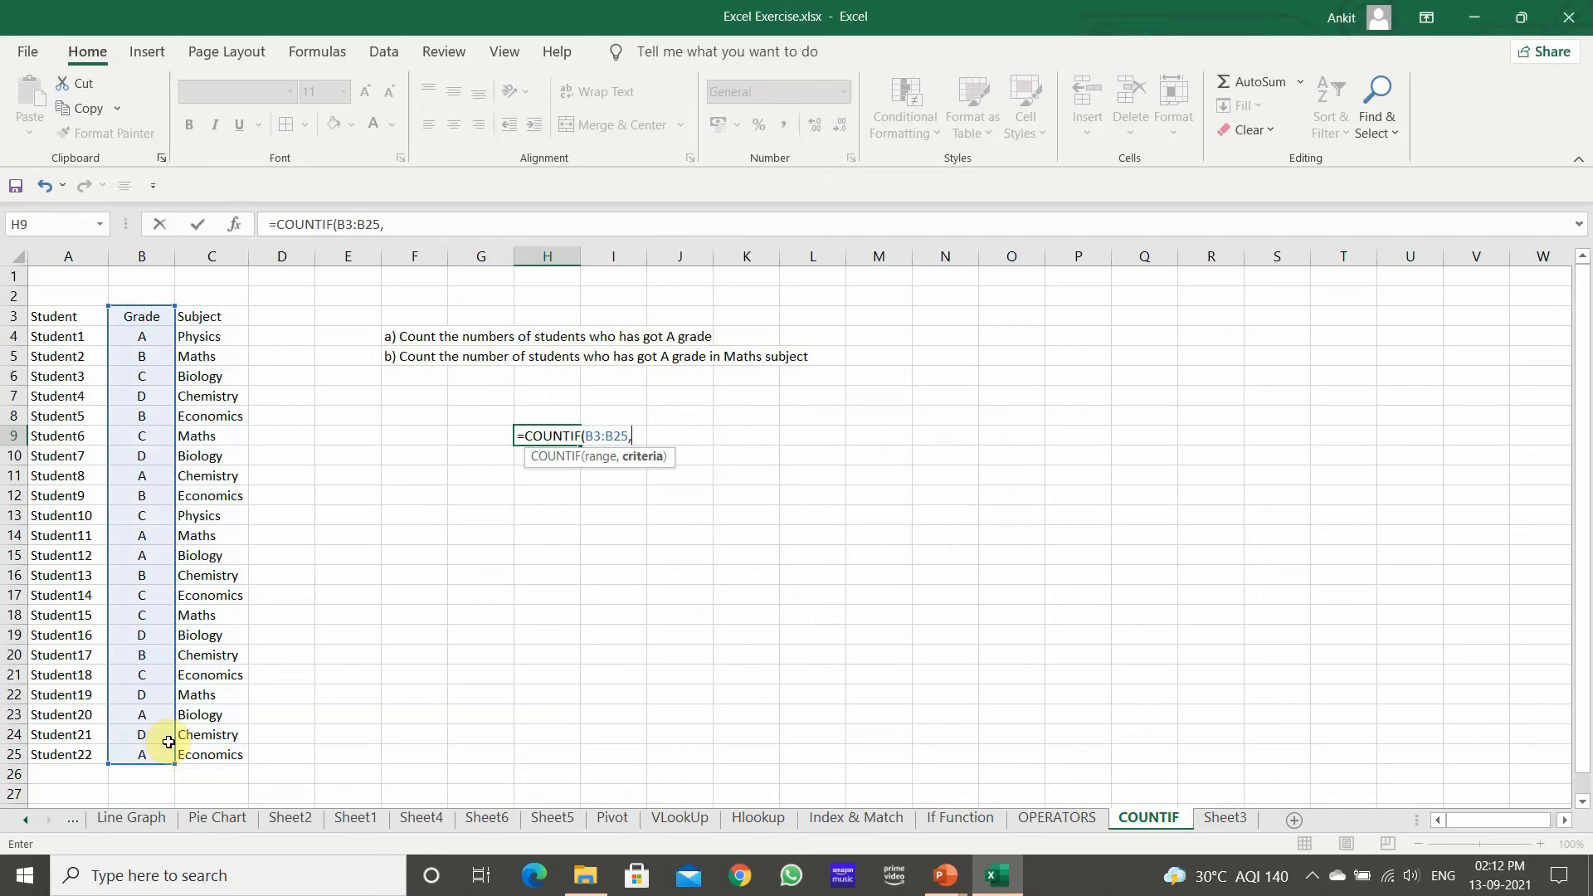
pyautogui.write('"a')
pyautogui.press('BackSpace')
pyautogui.write('A)')
pyautogui.press('BackSpace')
pyautogui.write('")')
pyautogui.press('Return')
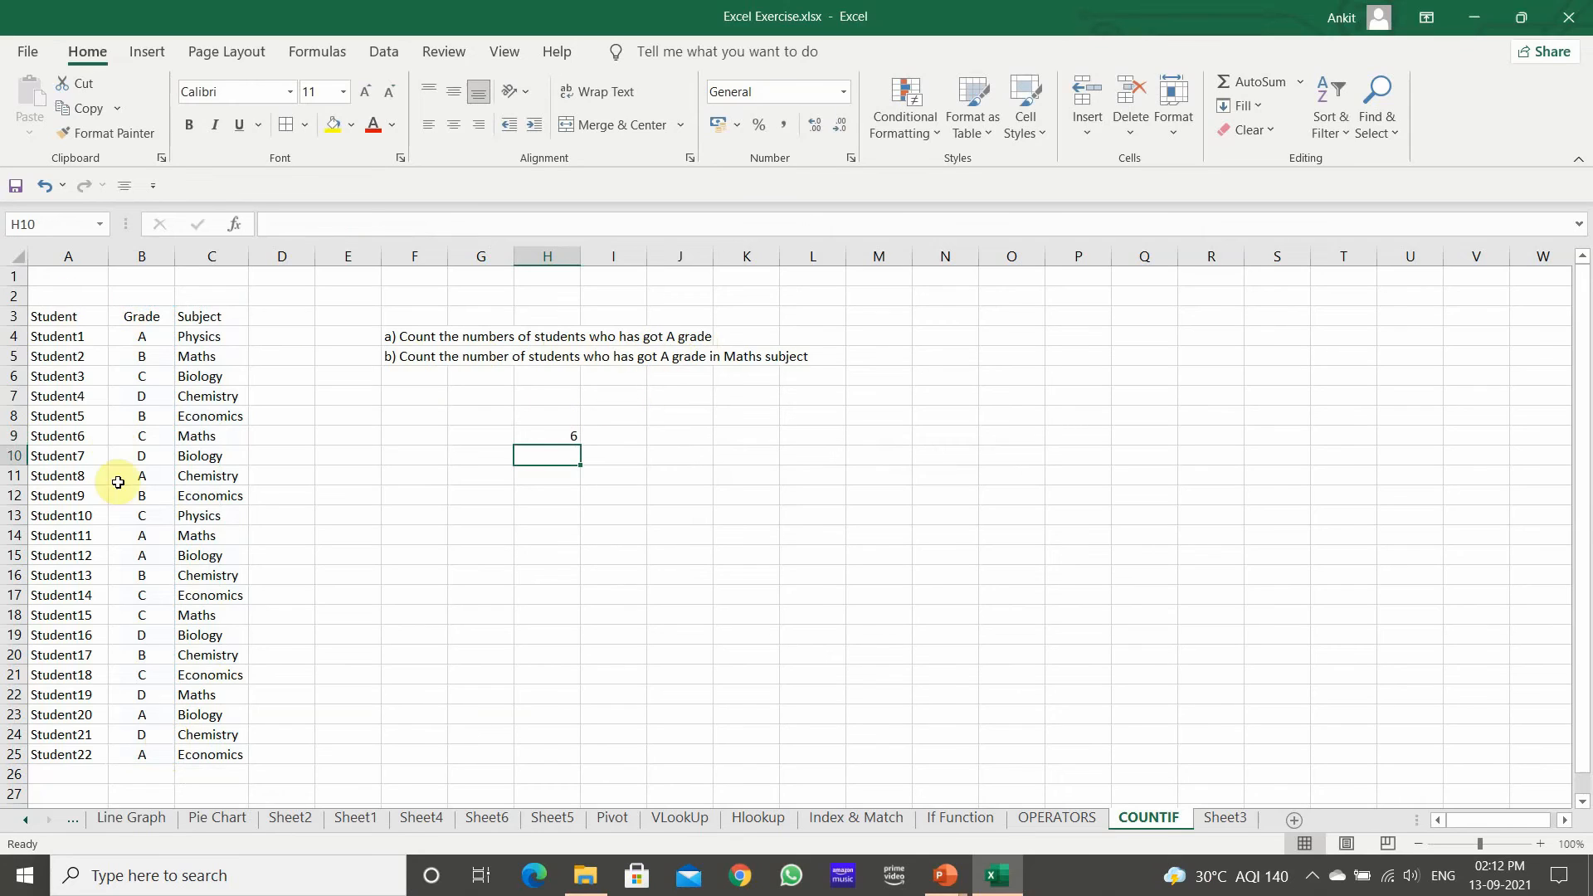
# Go through the grades in column B from row 4 to row 25 to check how many are A.
pyautogui.click(138, 341)
pyautogui.press('Down')
pyautogui.press('Down')
pyautogui.press('Down')
pyautogui.press('Down')
pyautogui.press('Down')
pyautogui.press('Down')
pyautogui.press('Down')
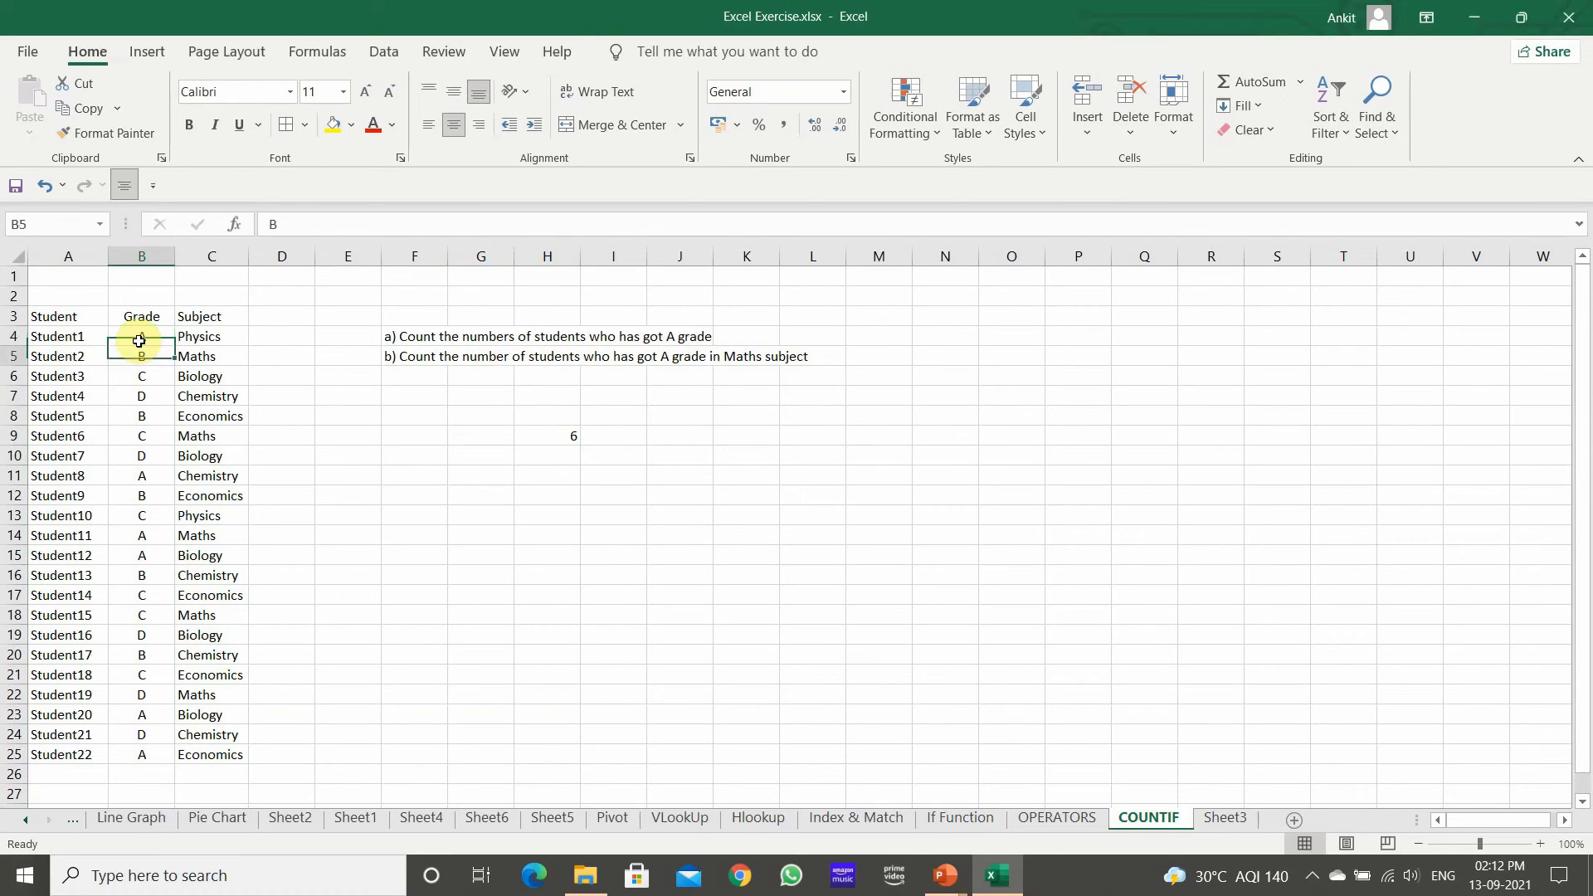
pyautogui.press('Down')
pyautogui.press('Down')
pyautogui.press('Down')
pyautogui.press('Down')
pyautogui.press('Down')
pyautogui.press('Down')
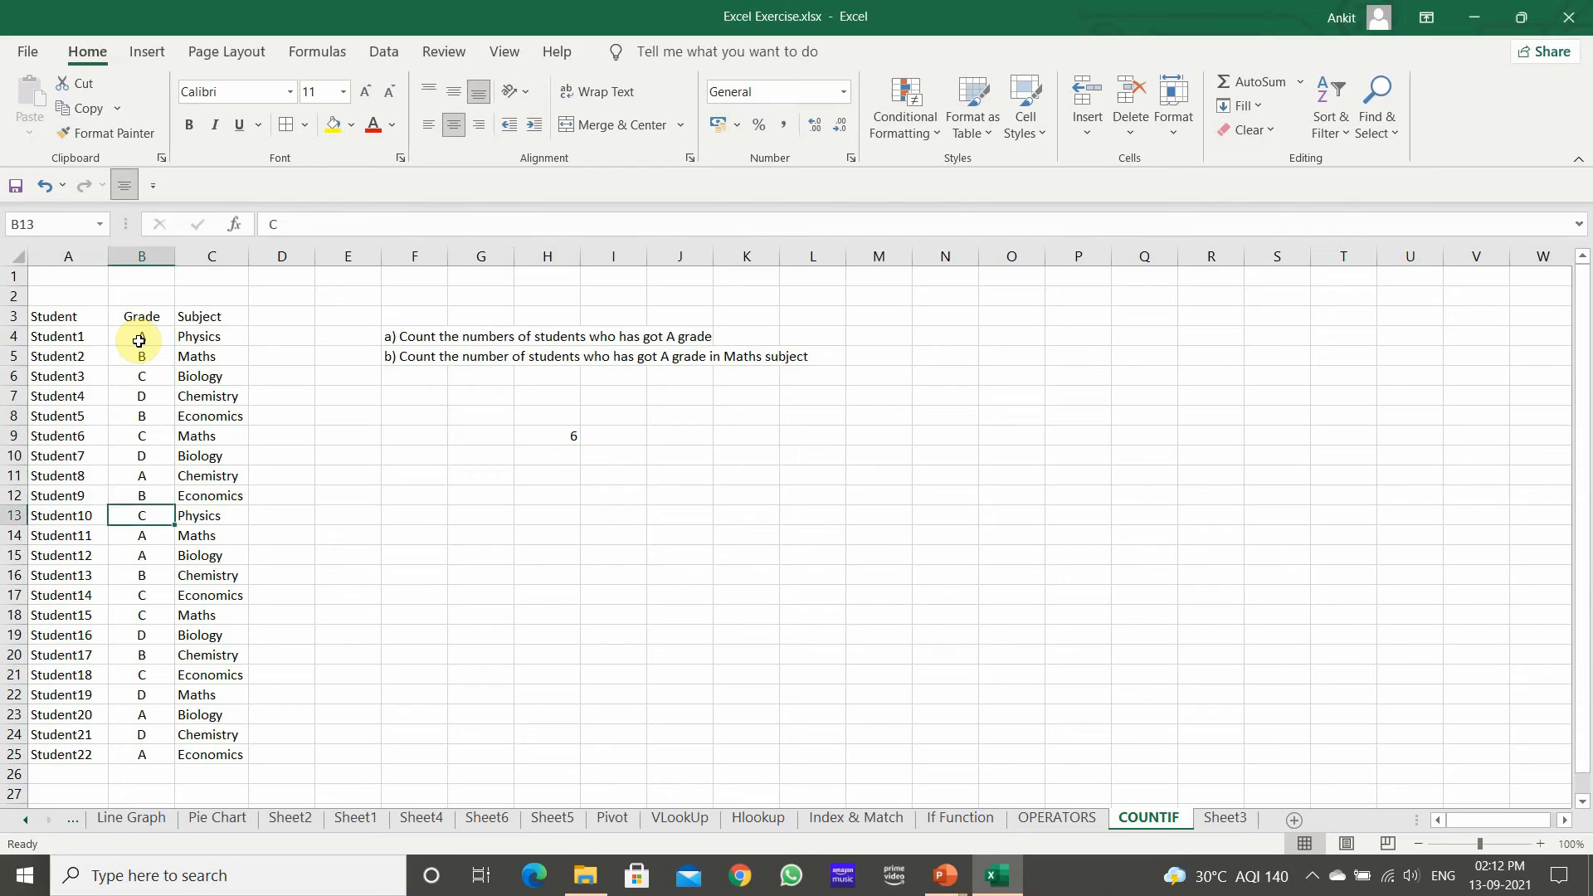
pyautogui.press('Down')
pyautogui.press('Down')
pyautogui.press('Down')
pyautogui.press('Down')
pyautogui.press('Down')
pyautogui.press('Down')
pyautogui.press('Down')
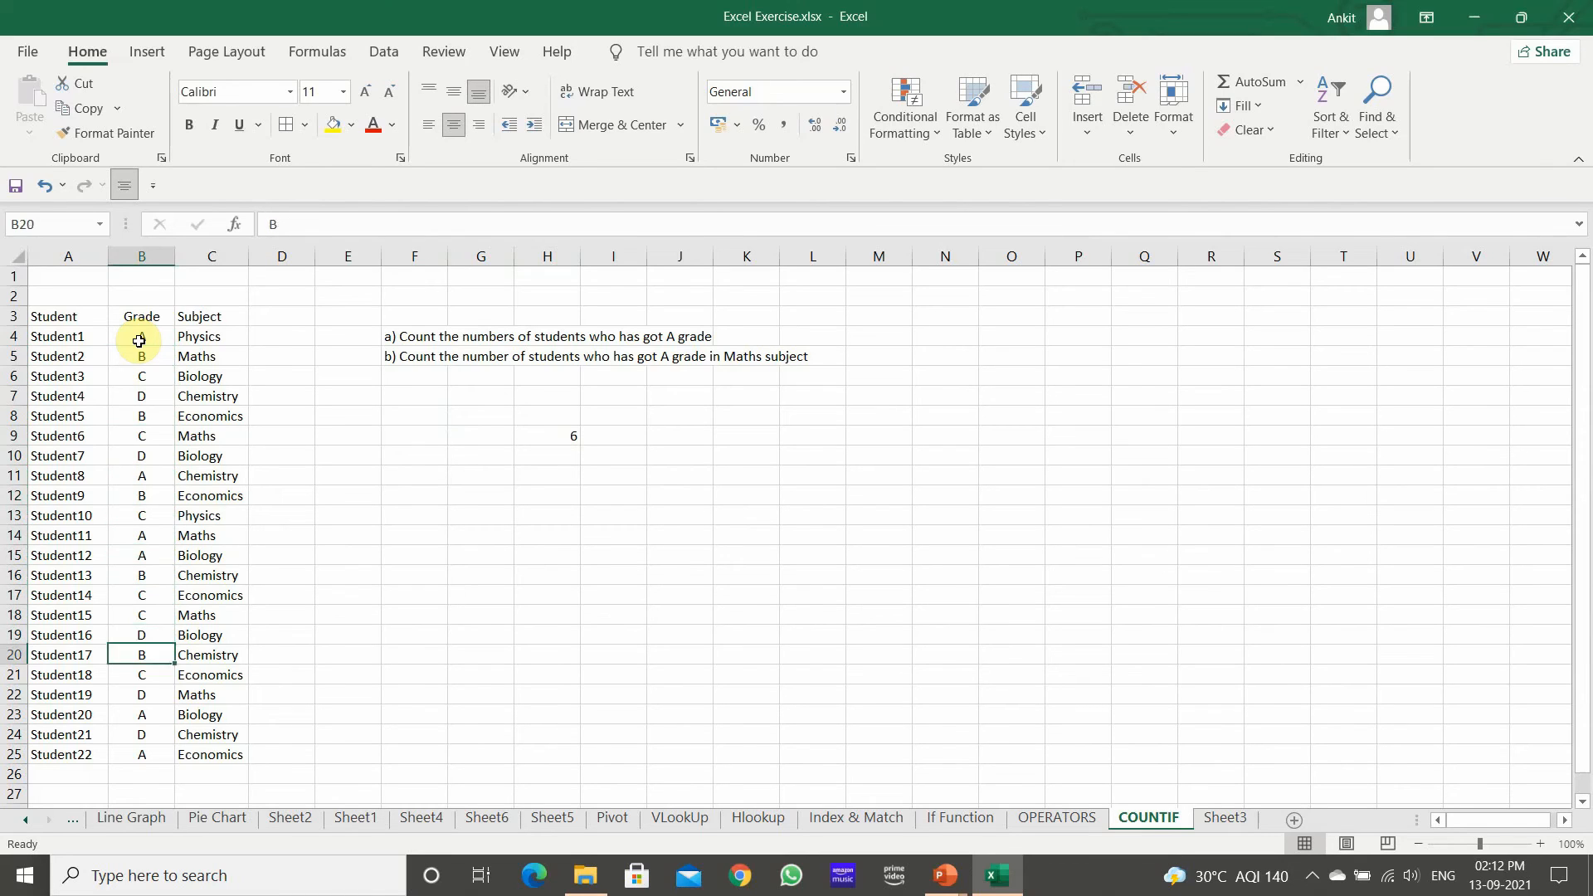
pyautogui.press('Down')
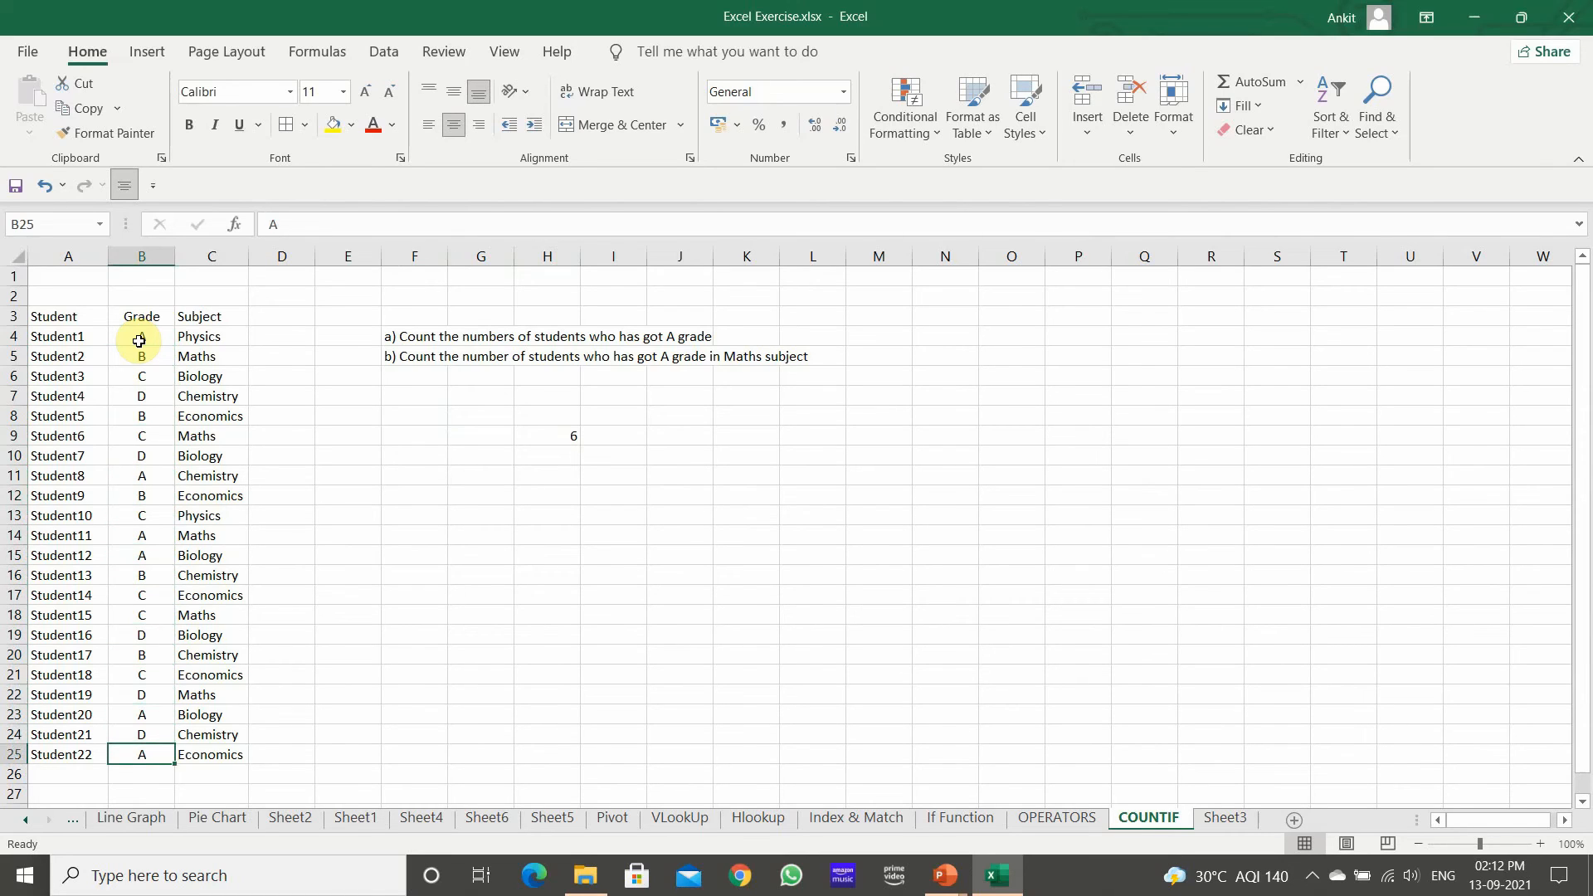
# Remove the COUNTIF formula for grade A from H9.
pyautogui.click(558, 435)
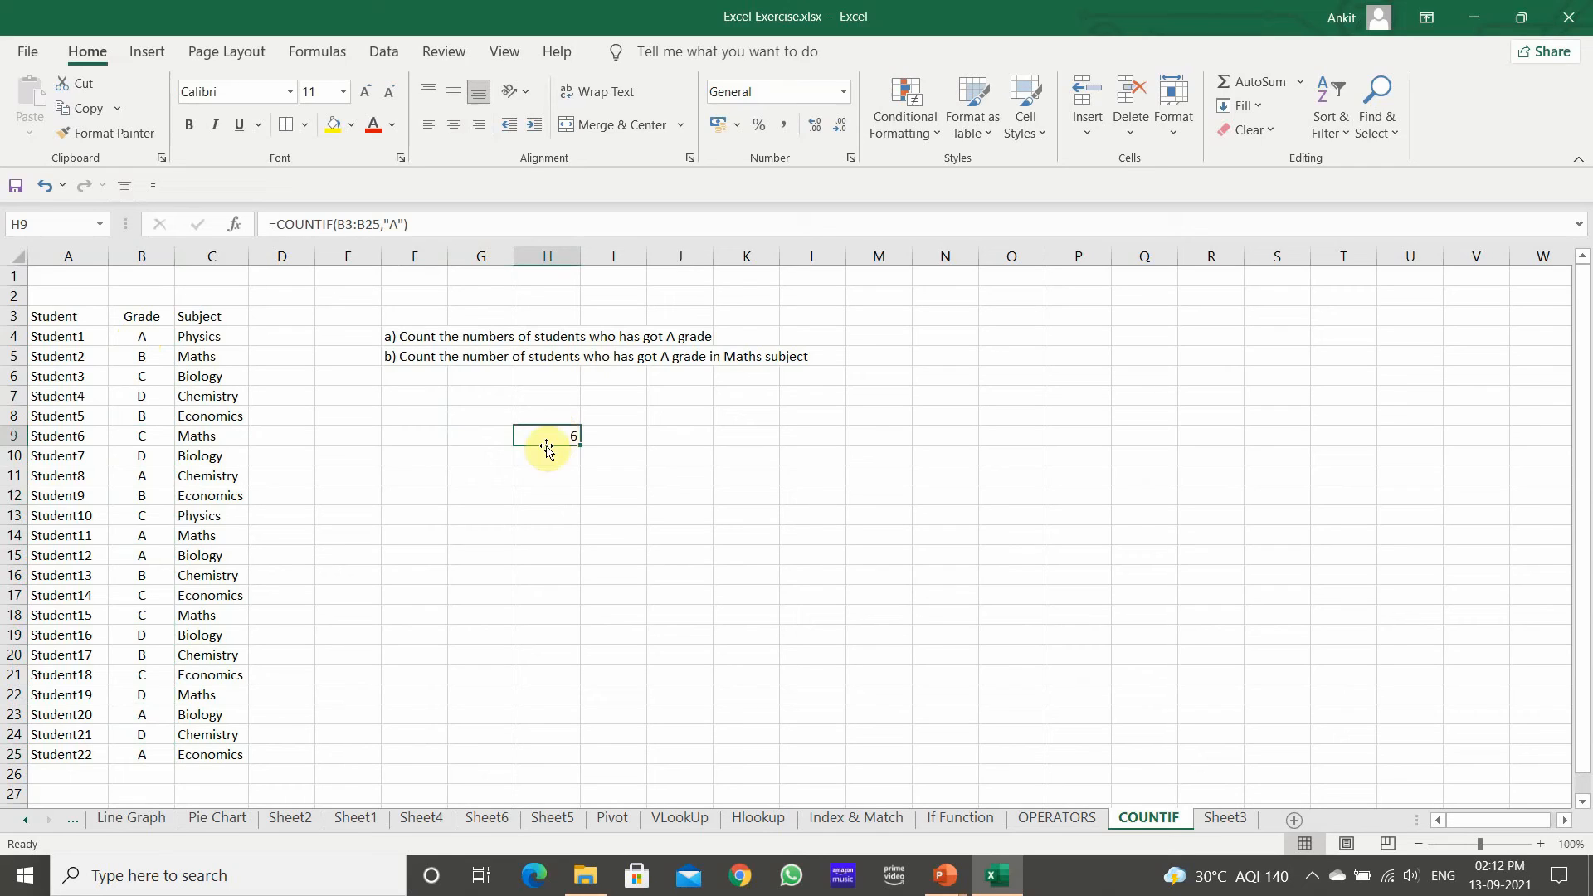
pyautogui.click(547, 480)
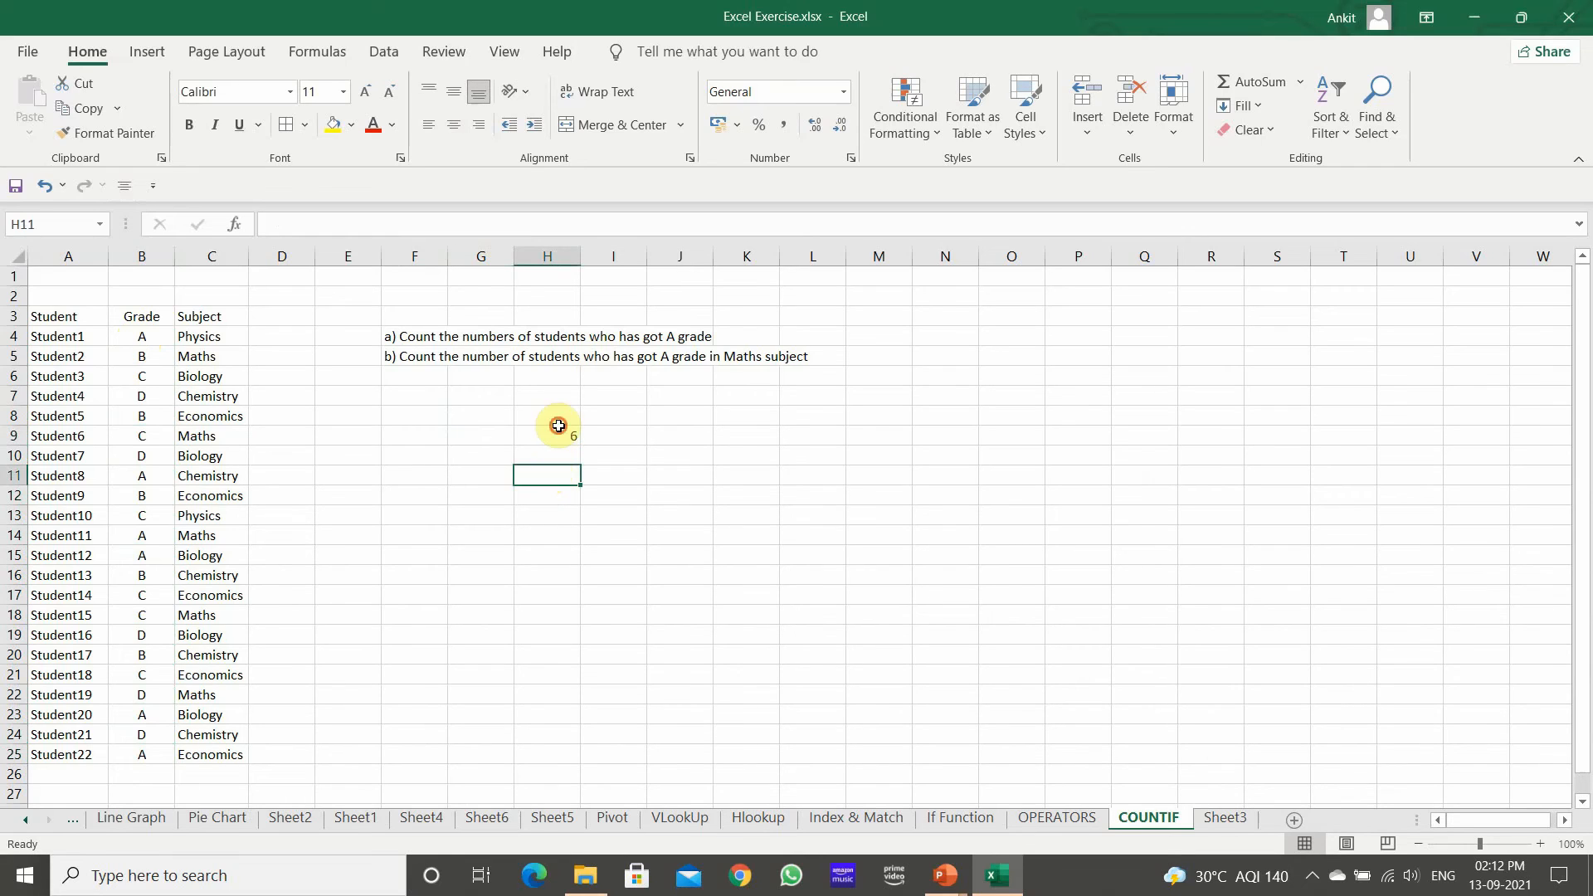
pyautogui.hotkey('ctrl', 'z')
# Enter a COUNTIF formula in H10 that counts the "B" grades in B3:B25, and select the cell to show its formula.
pyautogui.click(541, 455)
pyautogui.write('=COUNT(')
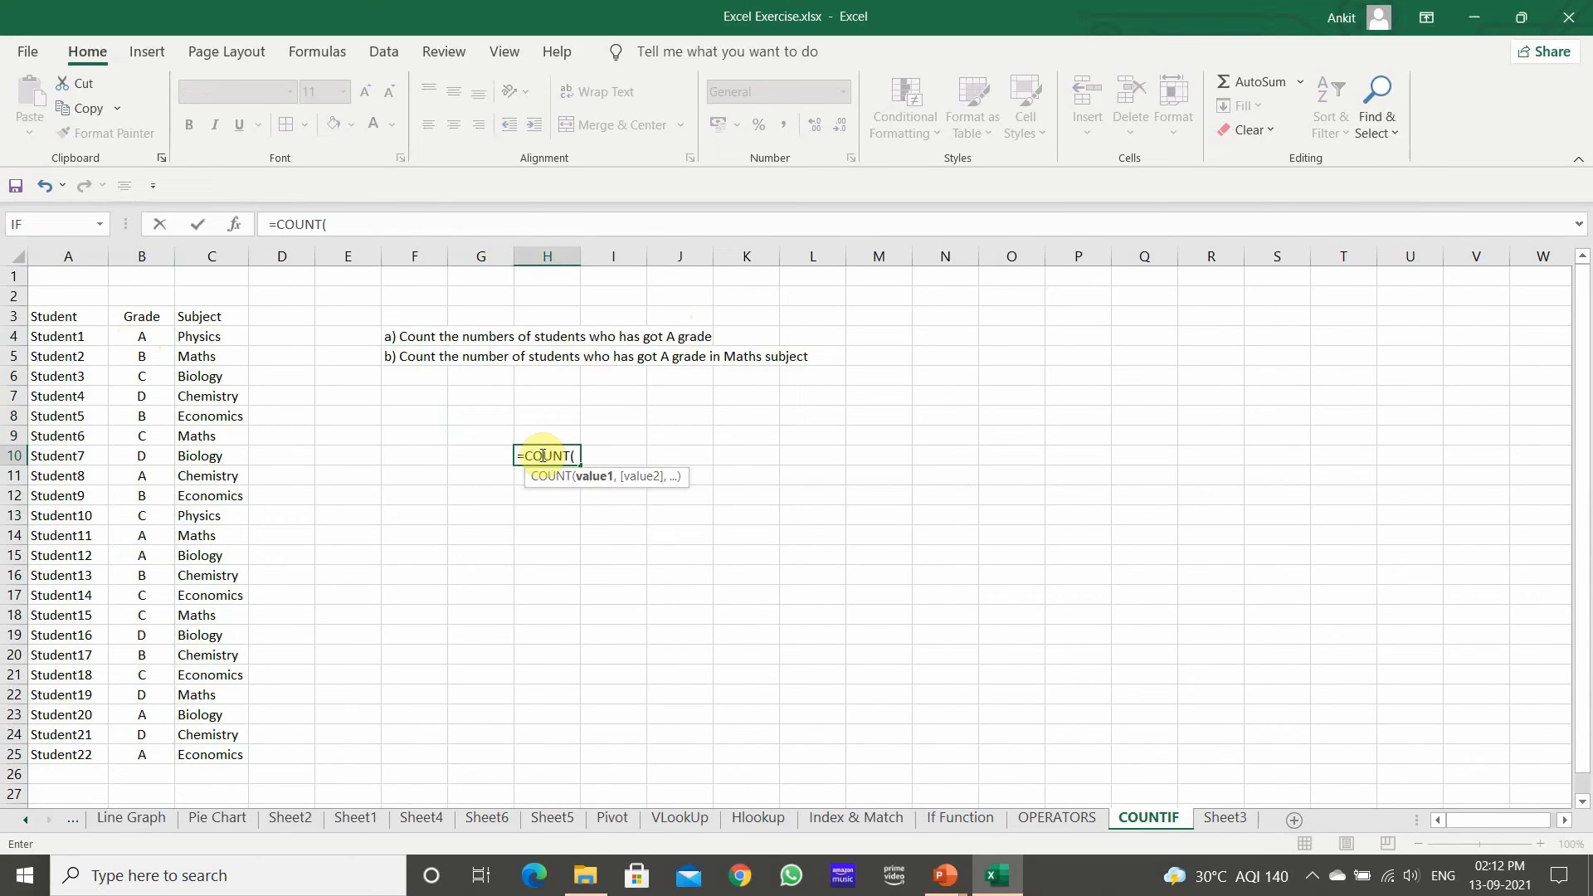
pyautogui.press('BackSpace')
pyautogui.press('Down')
pyautogui.press('Down')
pyautogui.press('Down')
pyautogui.press('Tab')
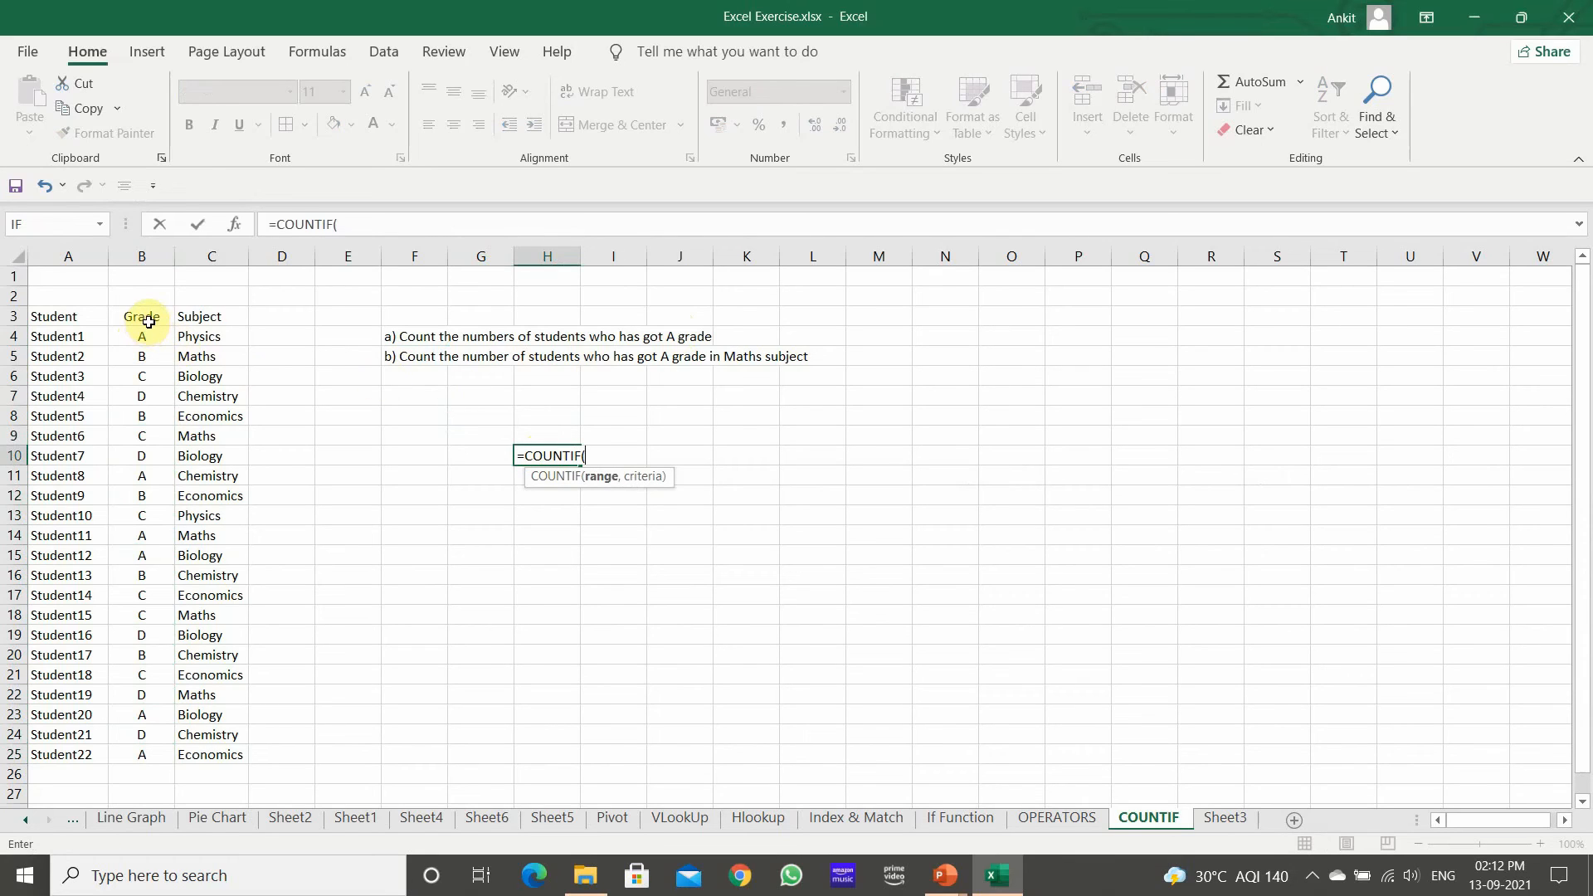
pyautogui.moveTo(147, 325); pyautogui.dragTo(155, 753)
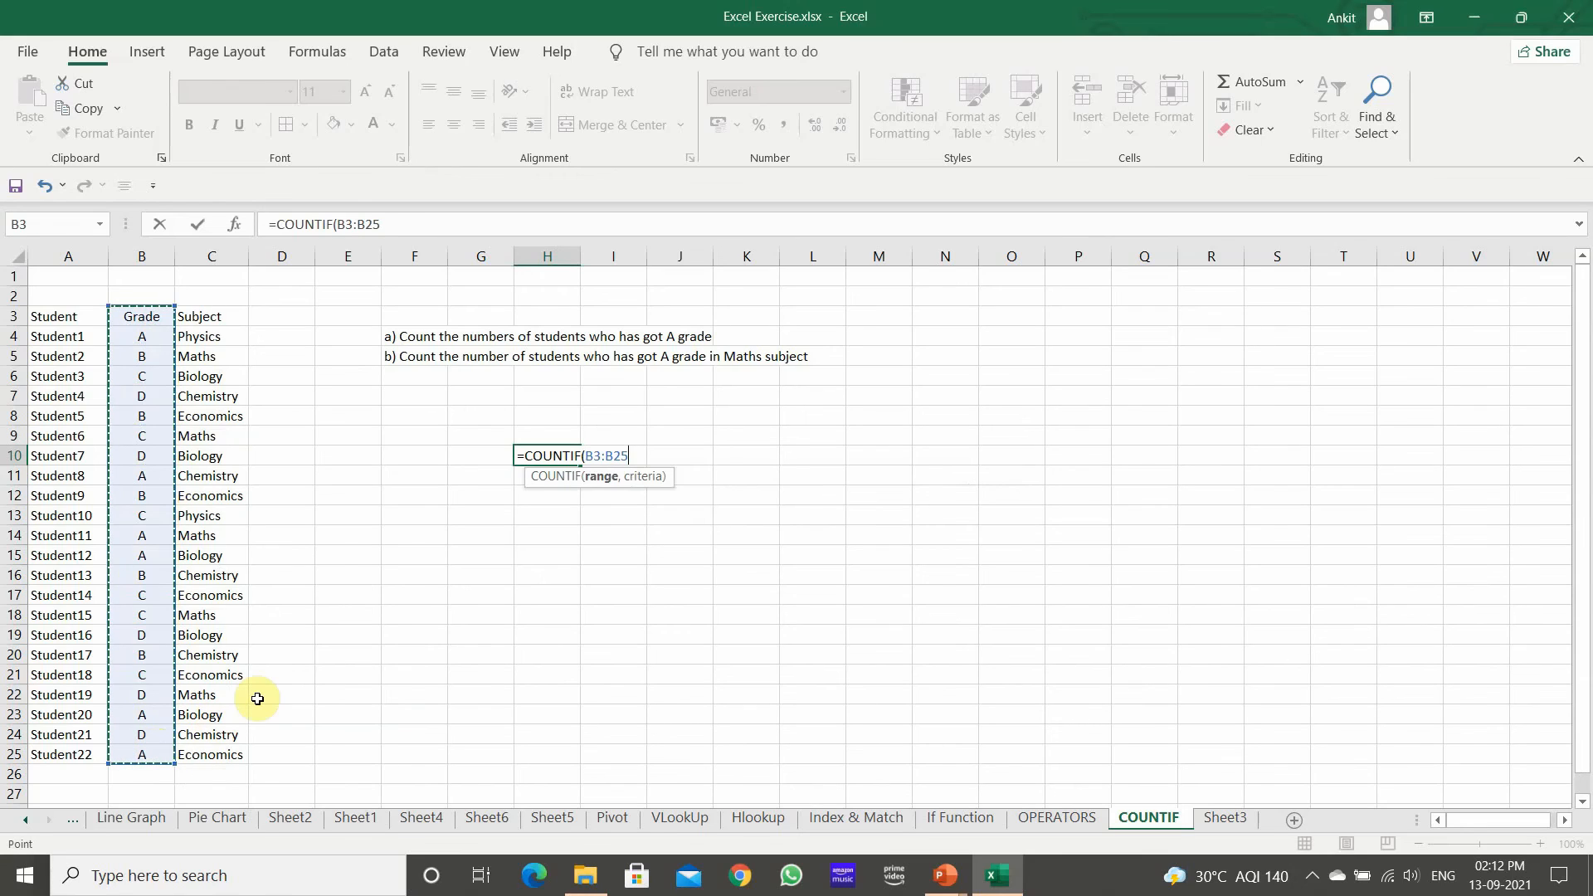
pyautogui.write(',')
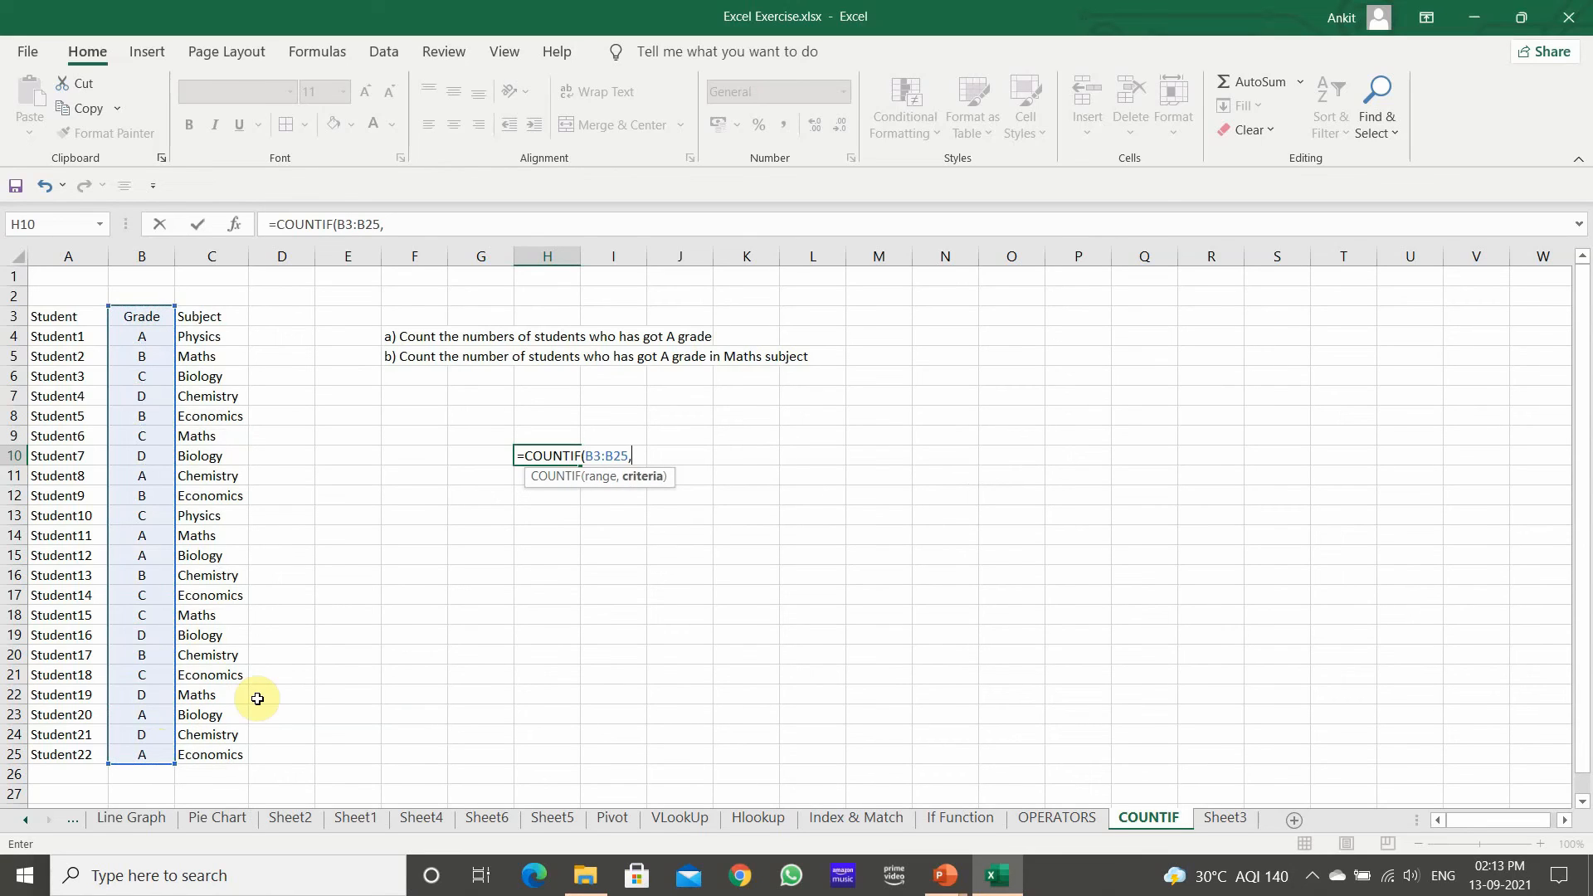
pyautogui.write('"B")')
pyautogui.press('Return')
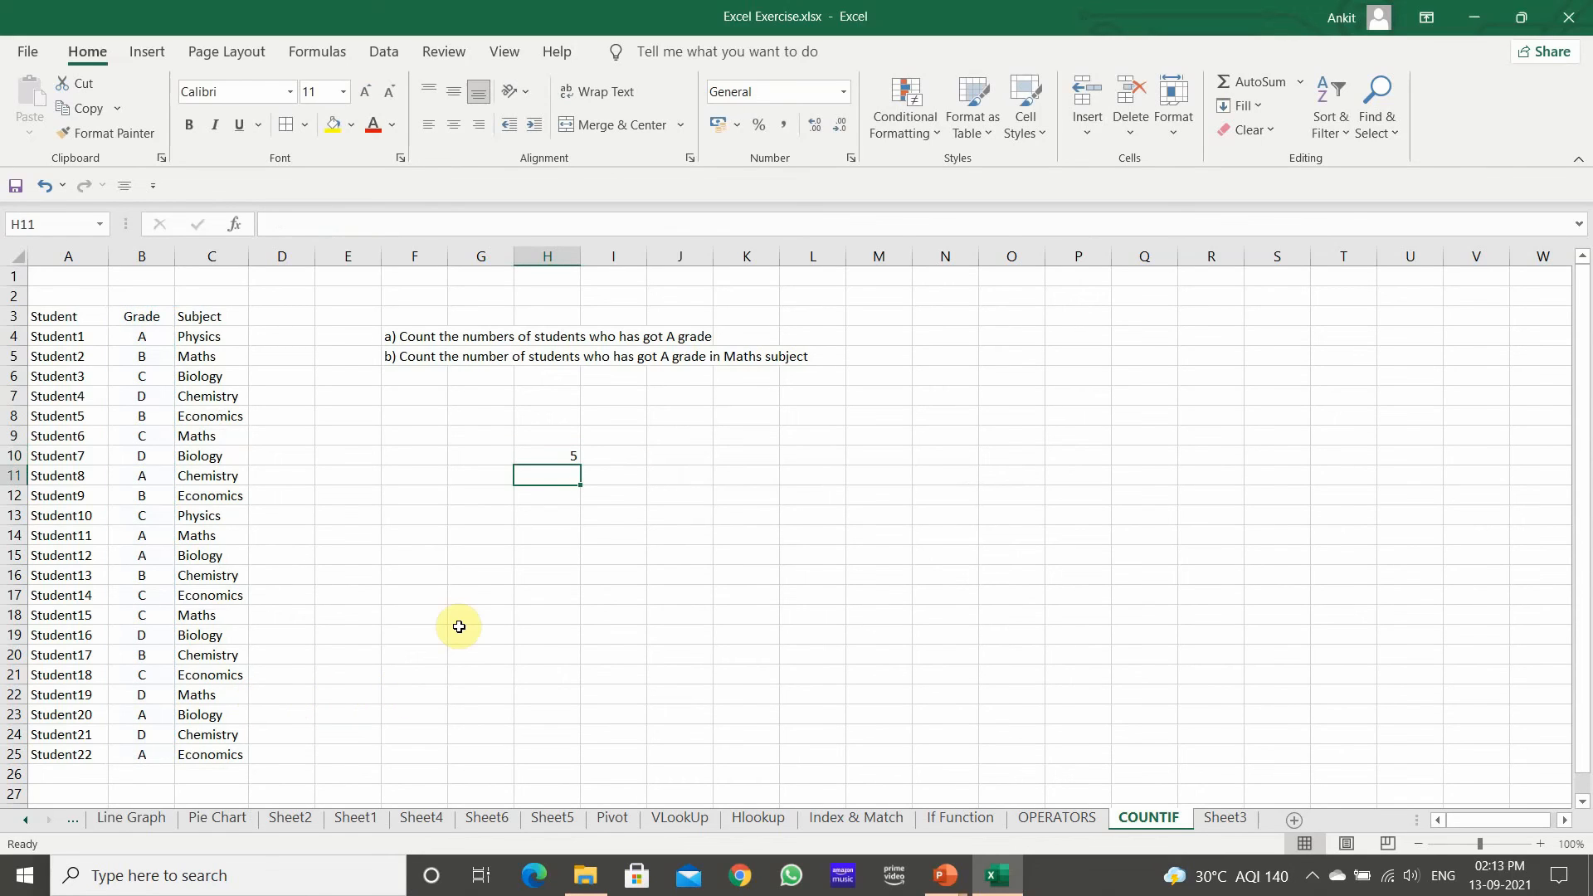
pyautogui.click(545, 455)
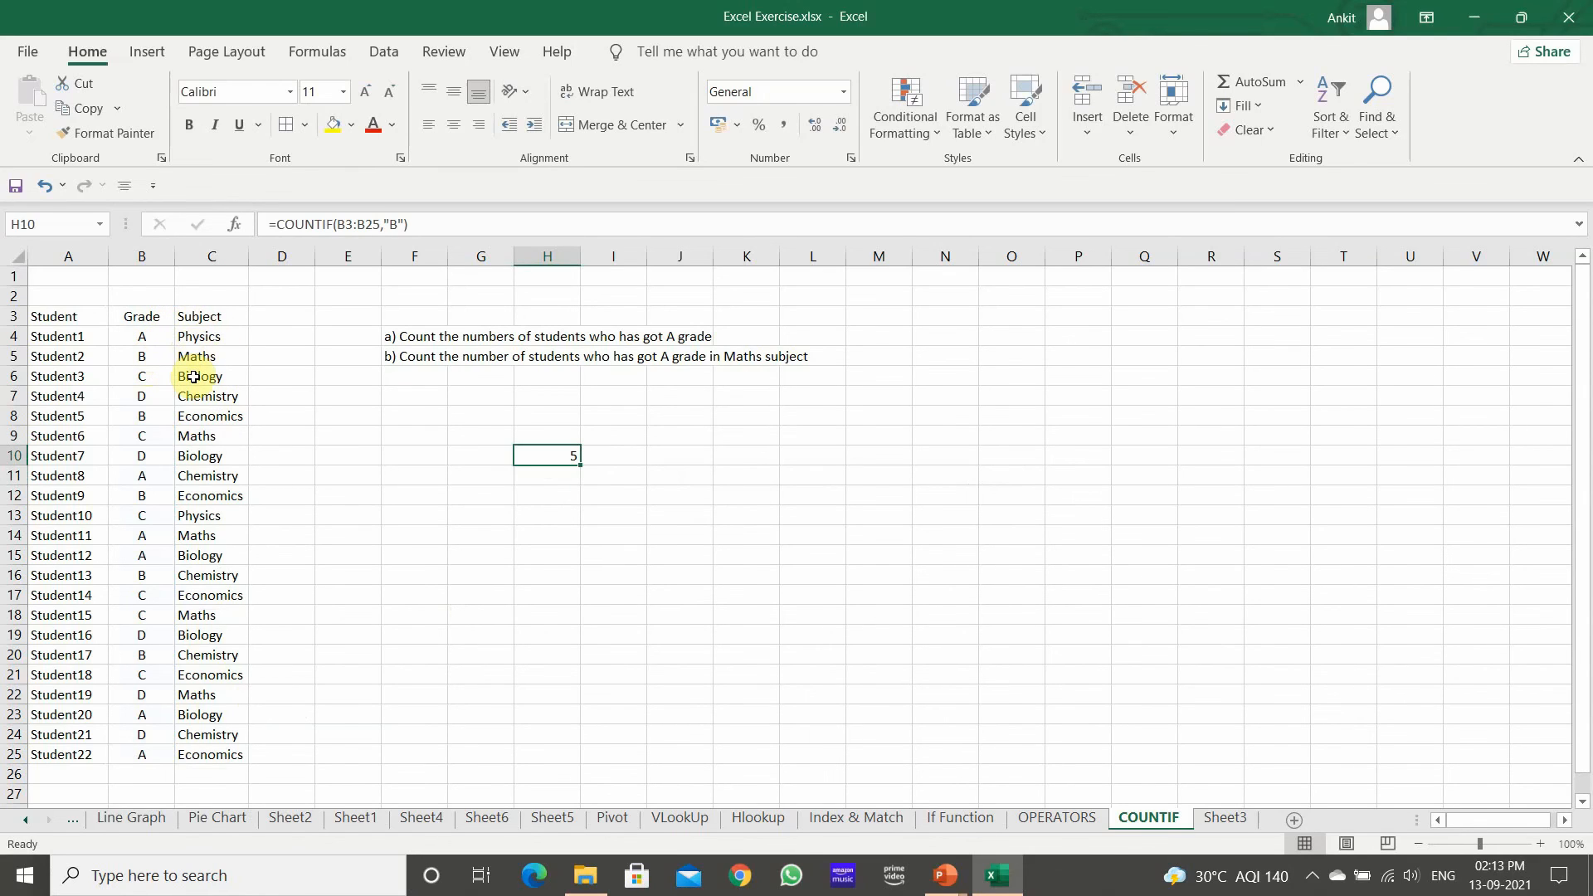
# Start a COUNTIFS formula in H12 with B3:B25 as the first criteria range and "A" as its criterion.
pyautogui.moveTo(141, 316); pyautogui.dragTo(142, 615)
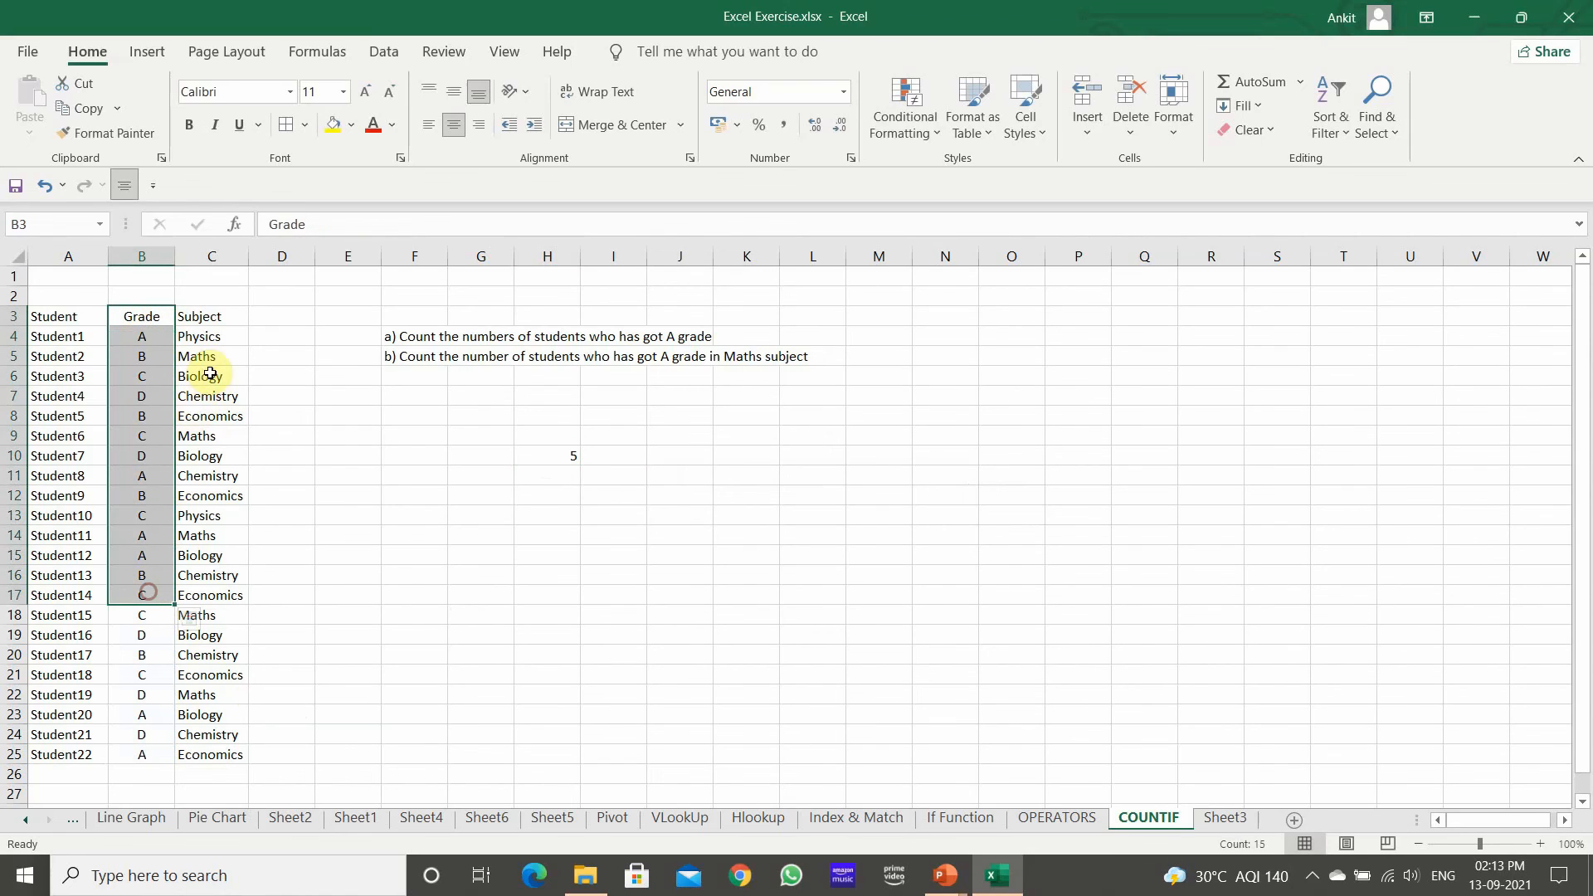
pyautogui.moveTo(206, 356); pyautogui.dragTo(209, 567)
pyautogui.click(534, 496)
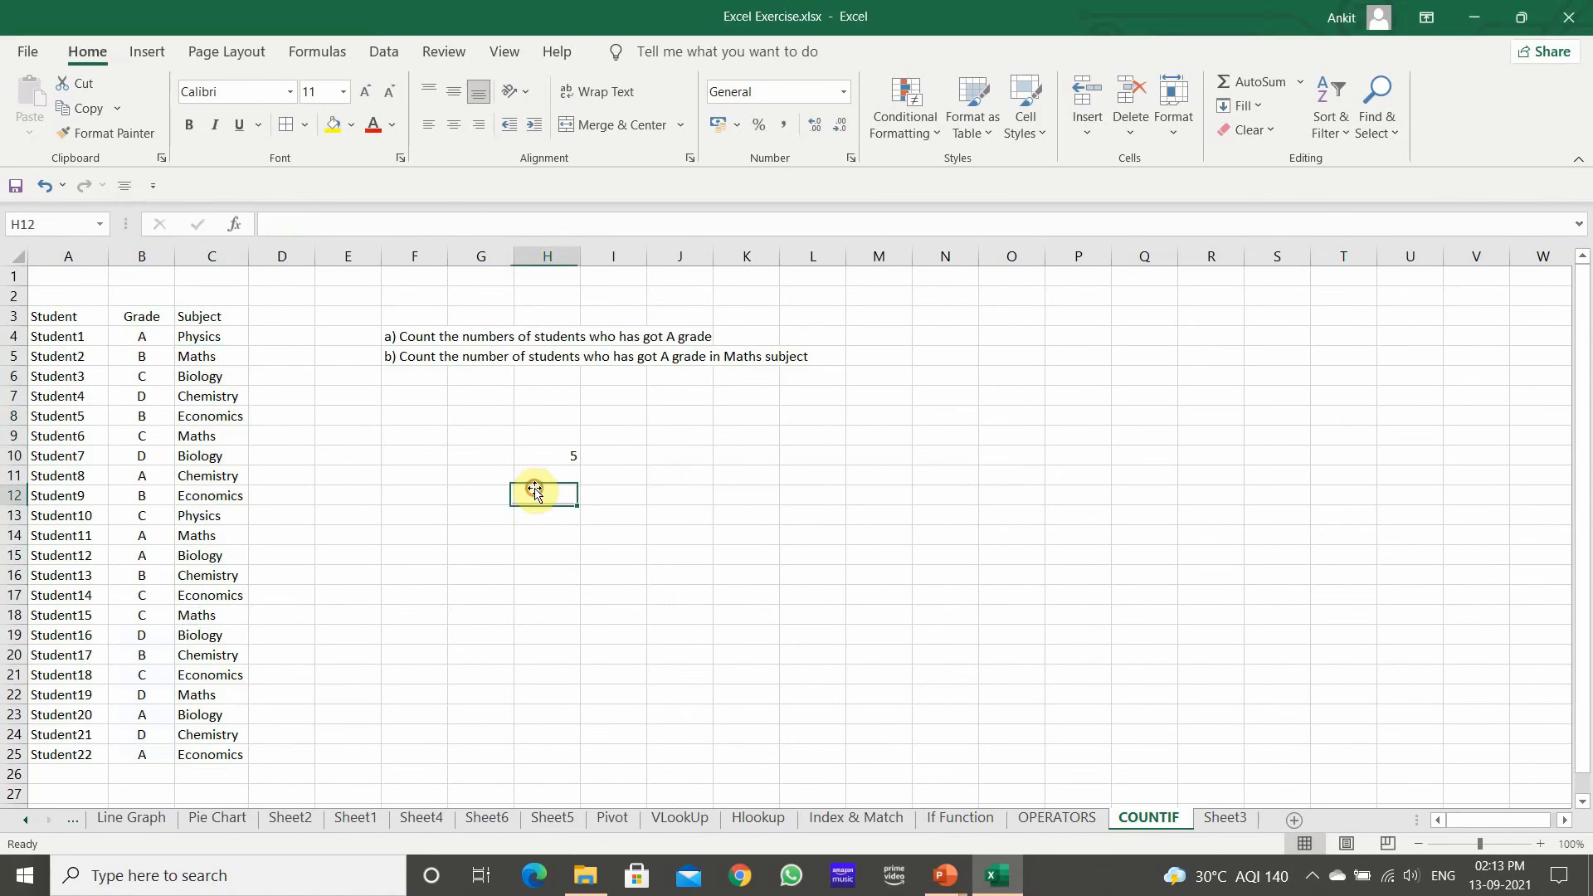
pyautogui.write('=C')
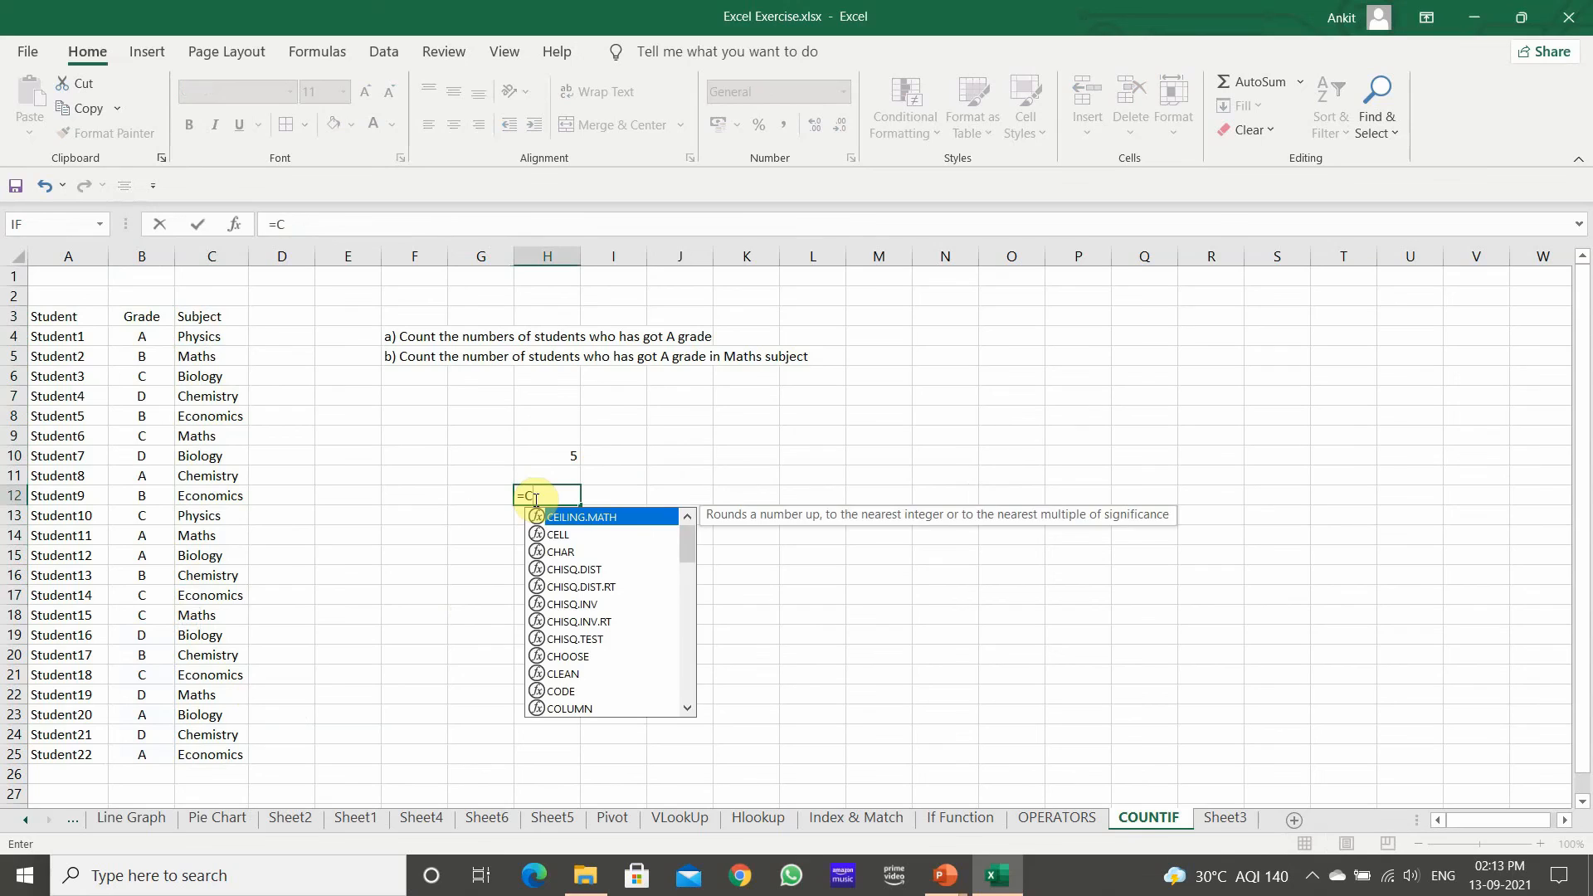
pyautogui.write('OUNTIFS(')
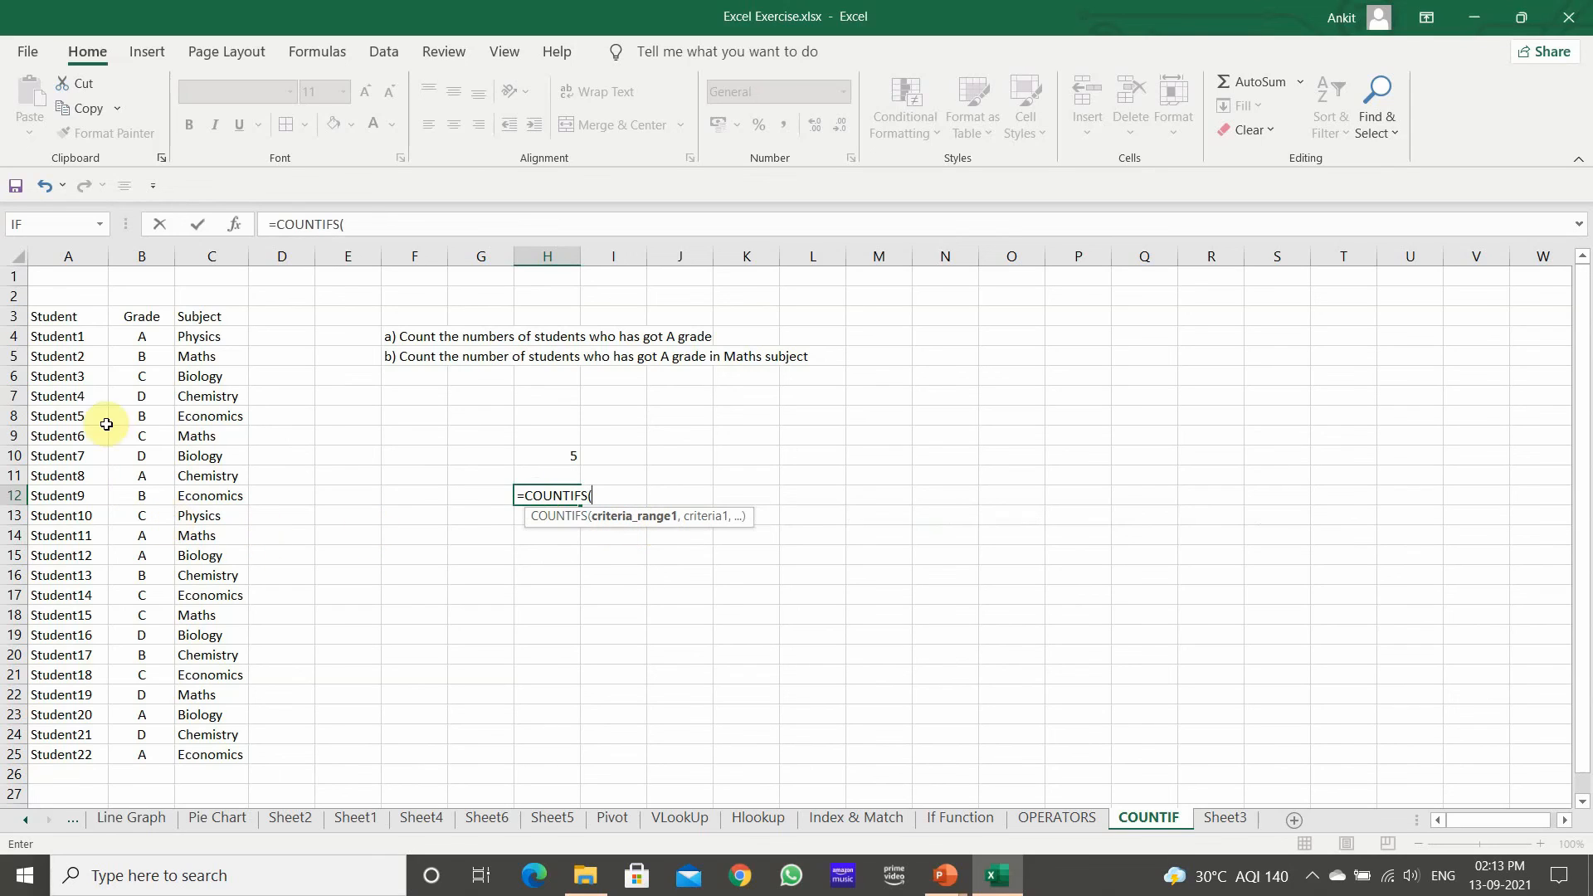
pyautogui.click(133, 301)
pyautogui.moveTo(130, 316); pyautogui.dragTo(151, 751)
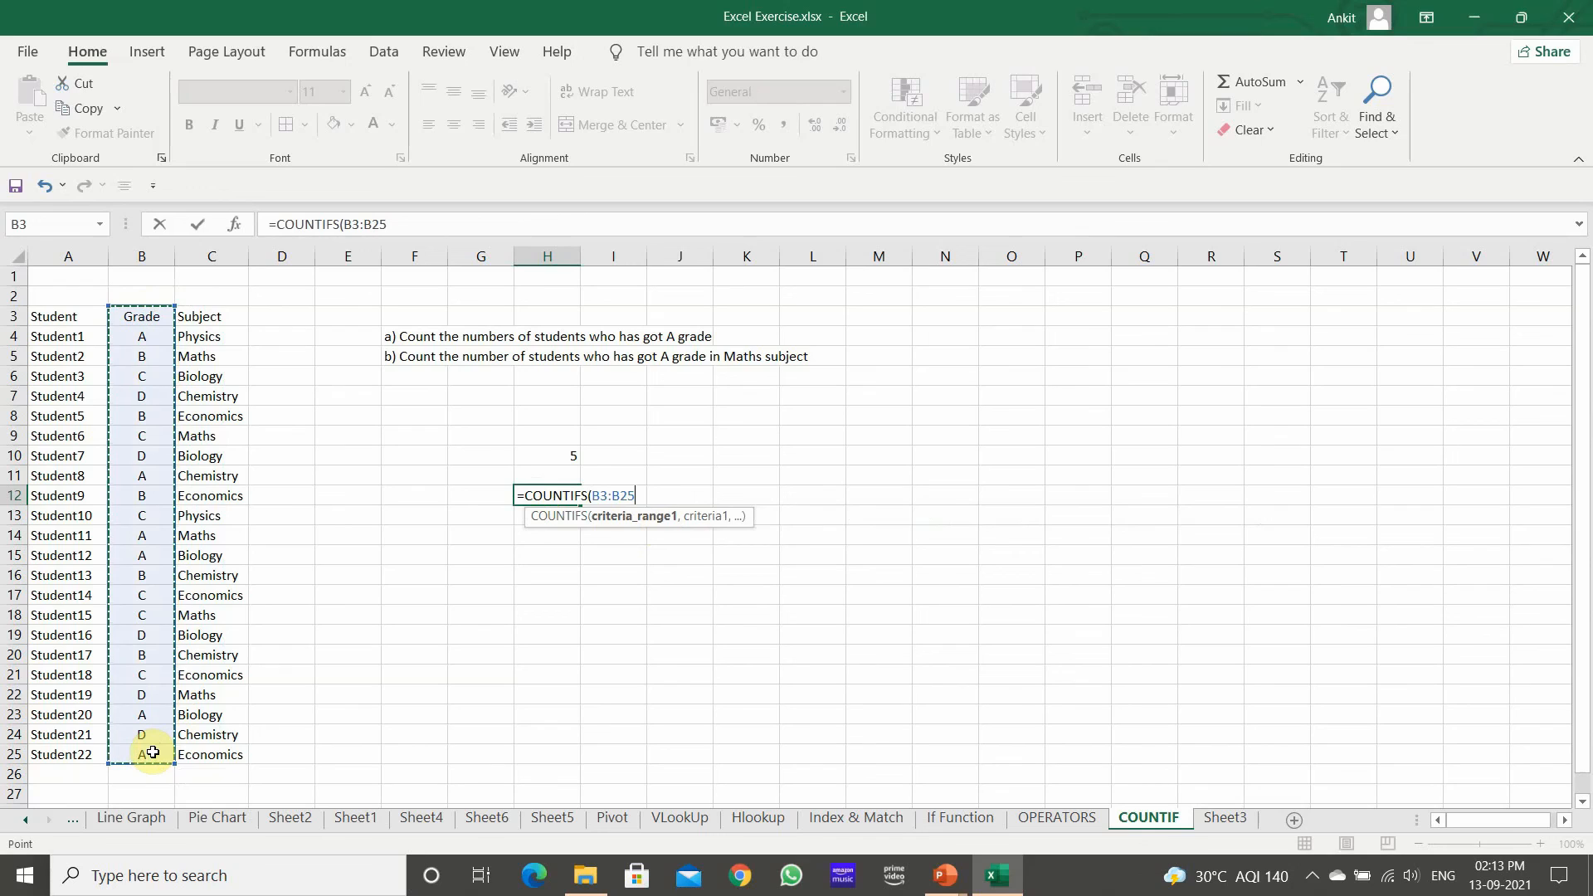
pyautogui.write(',')
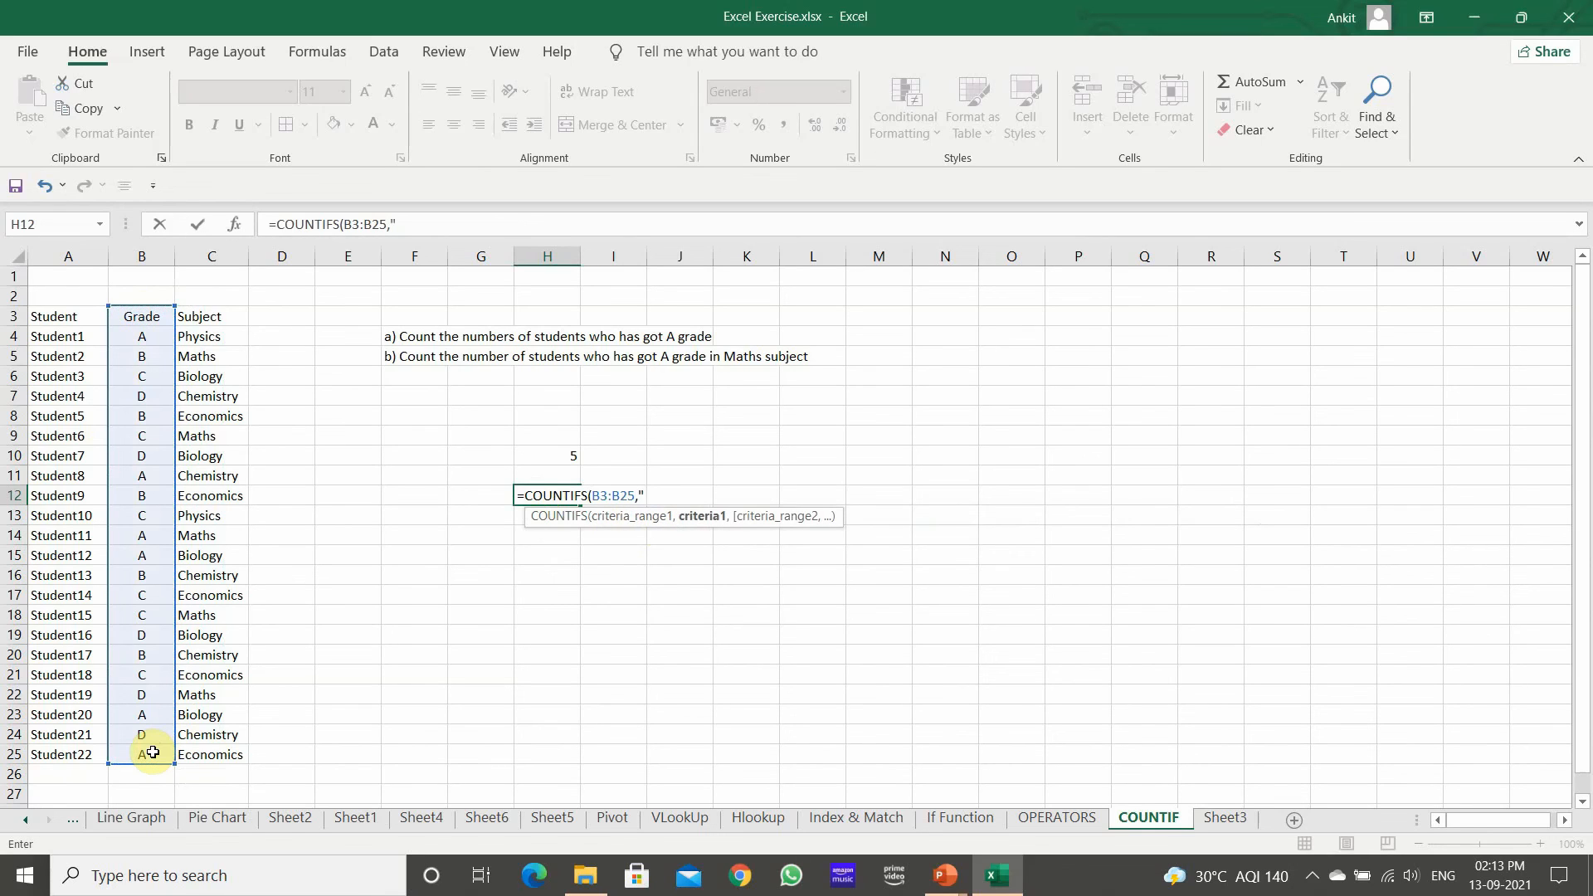
pyautogui.write('"A",')
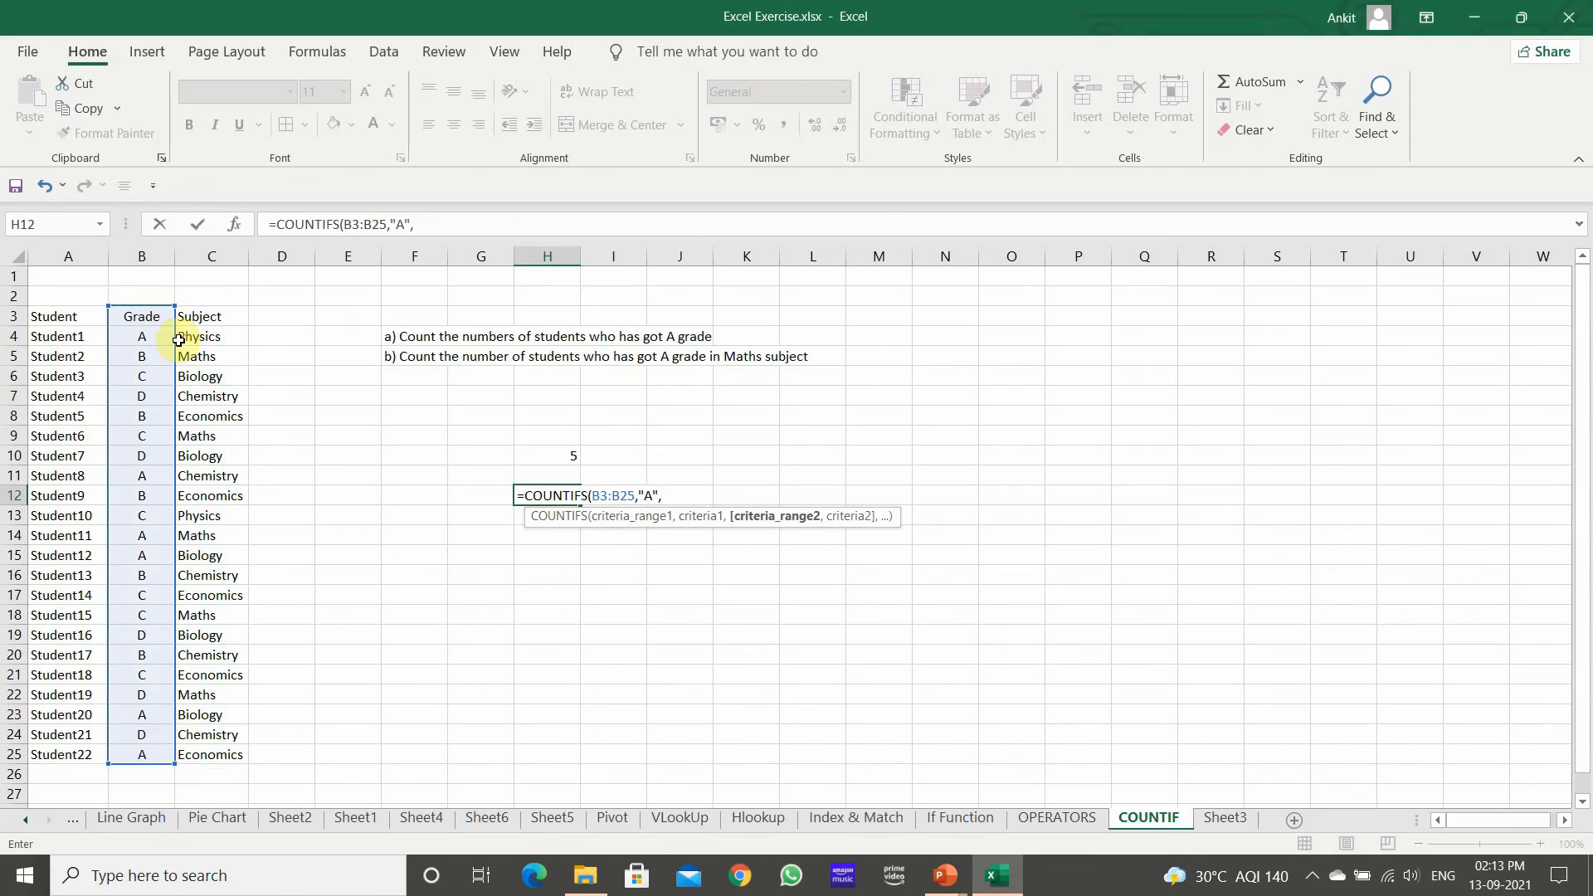
# Complete the COUNTIFS formula in H12 with range C3:C25 and criterion "Maths", and select the cell to show its formula.
pyautogui.moveTo(193, 318); pyautogui.dragTo(209, 751)
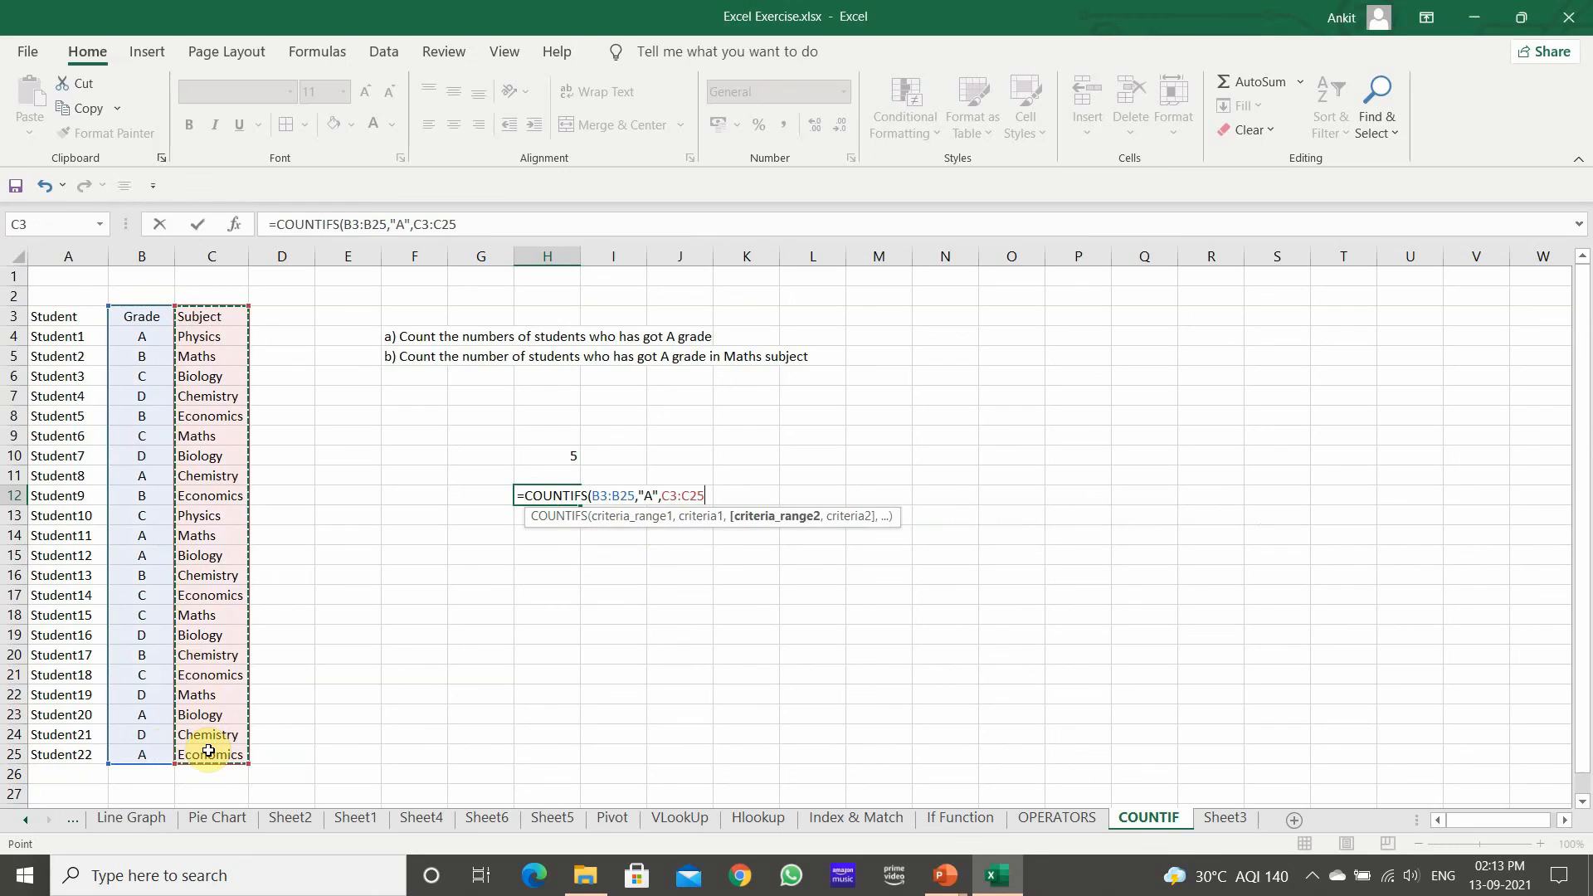
pyautogui.write(',"')
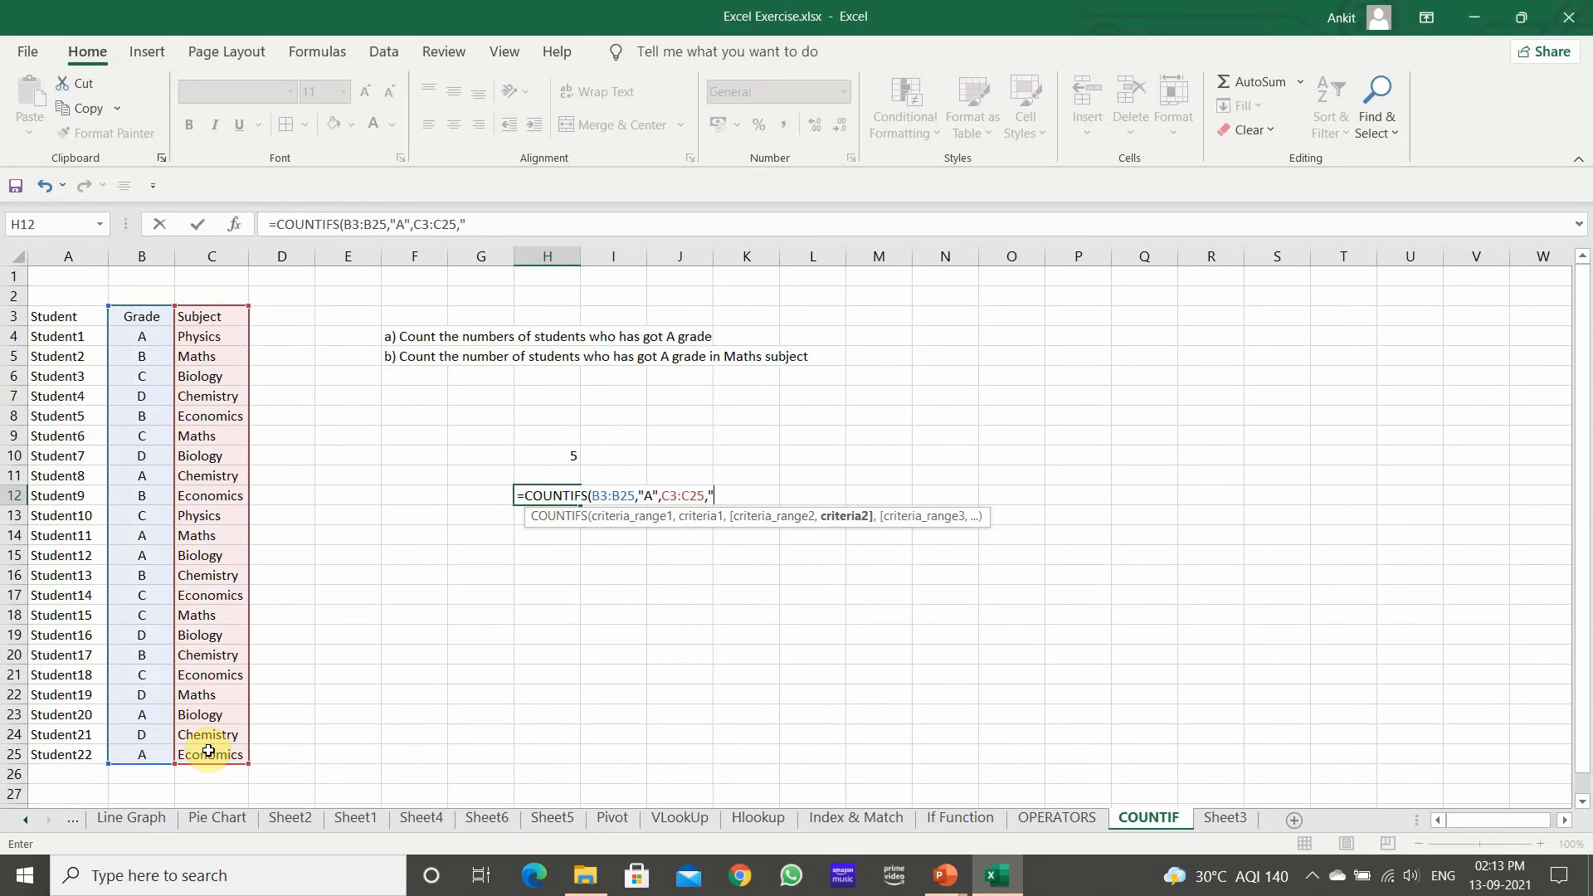
pyautogui.write('Maths')
pyautogui.press('Return')
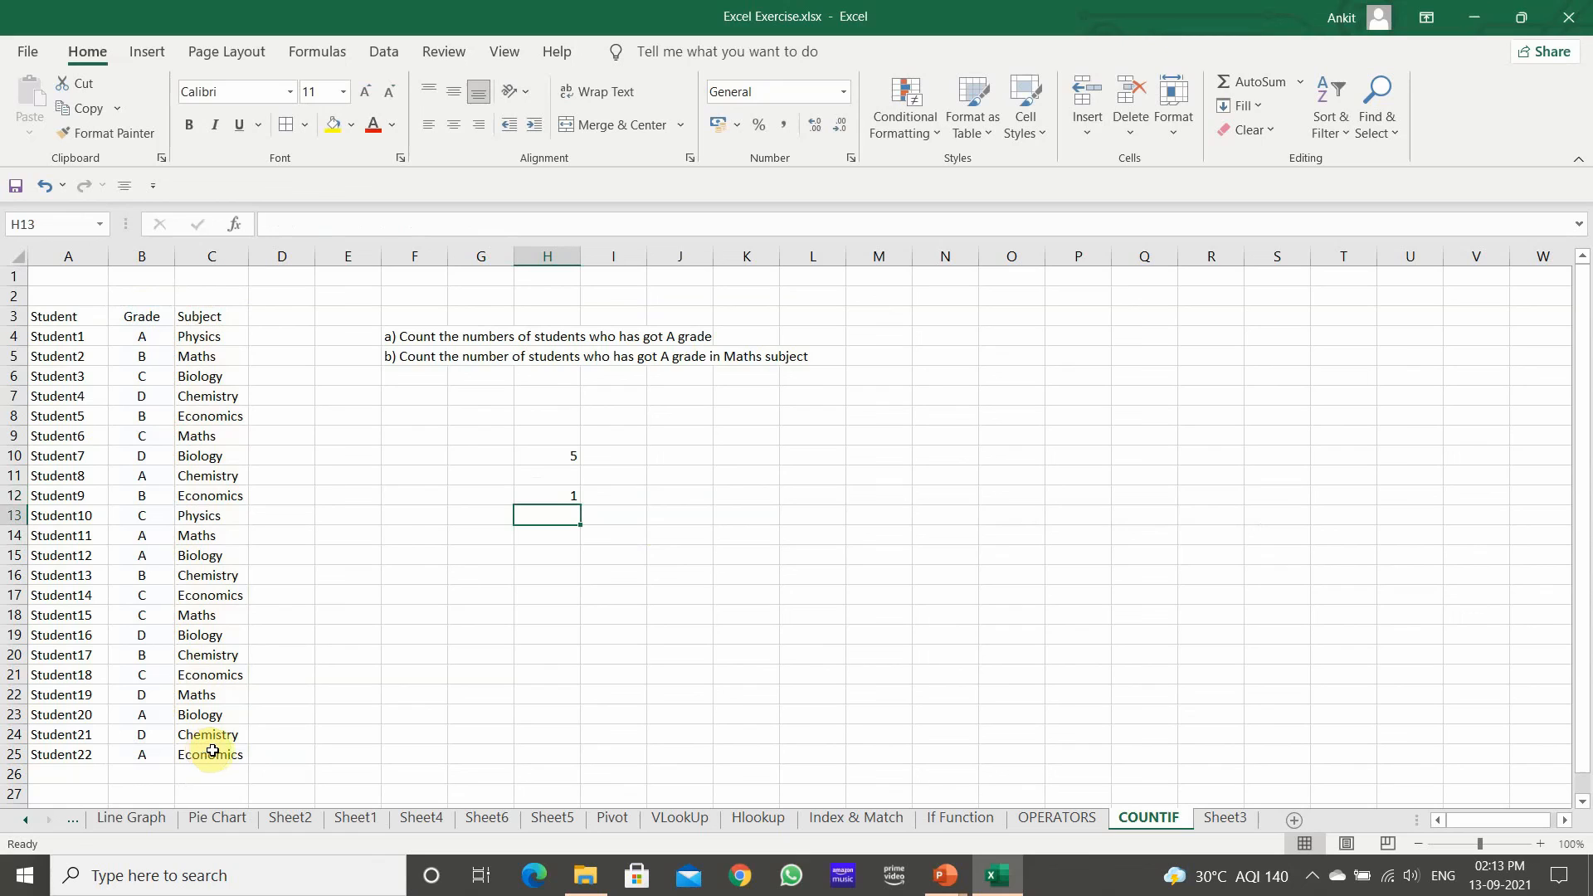
pyautogui.click(564, 497)
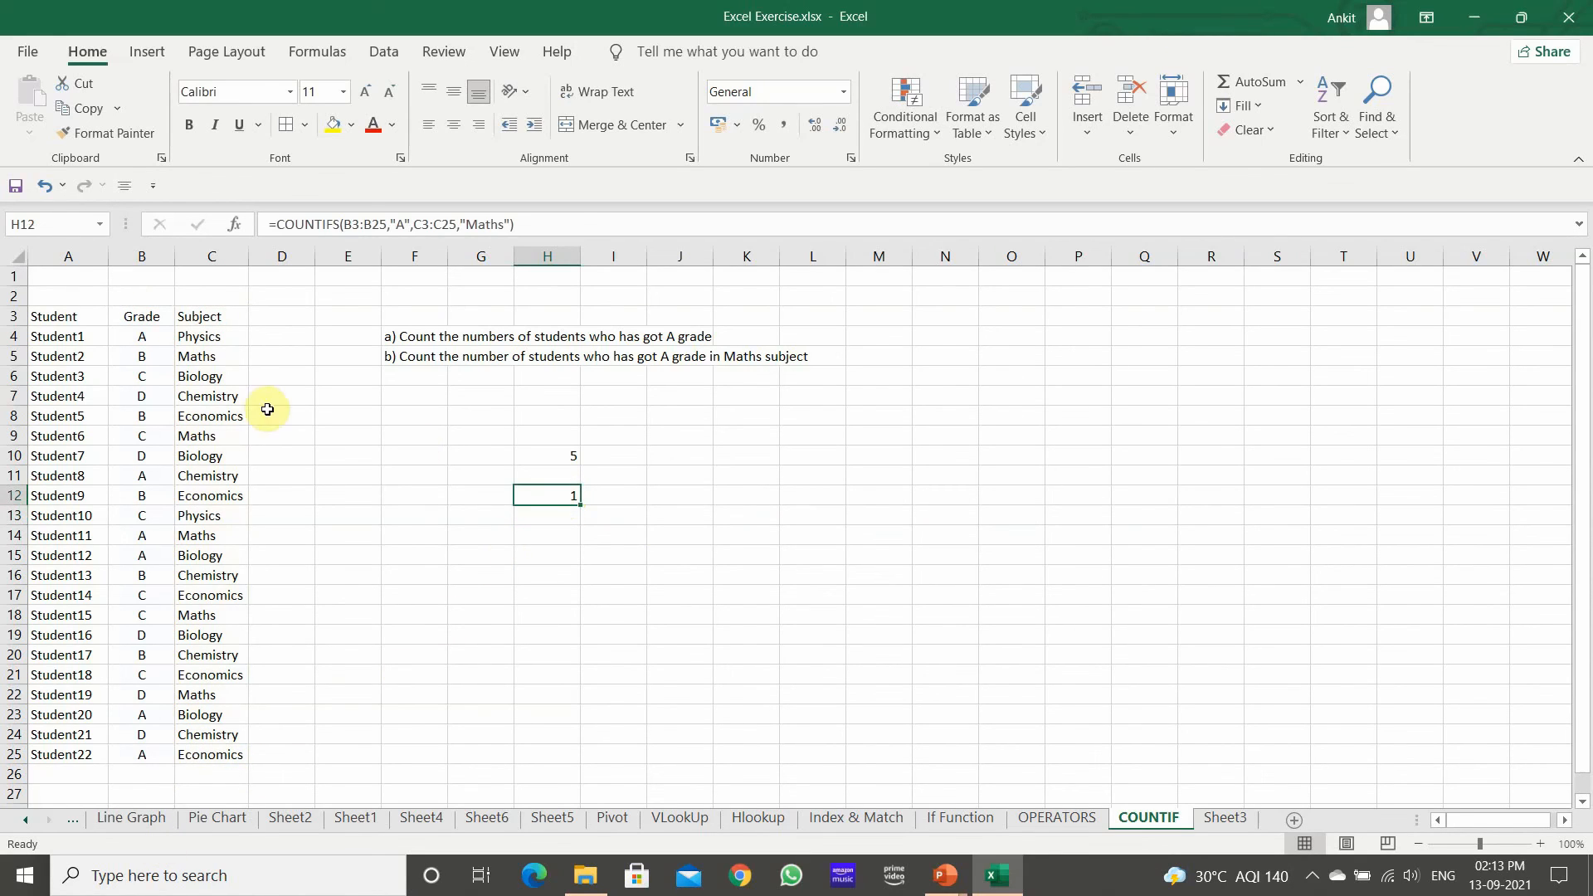
# Go down the grades in column B from row 4, checking which A grades belong to Maths.
pyautogui.click(152, 336)
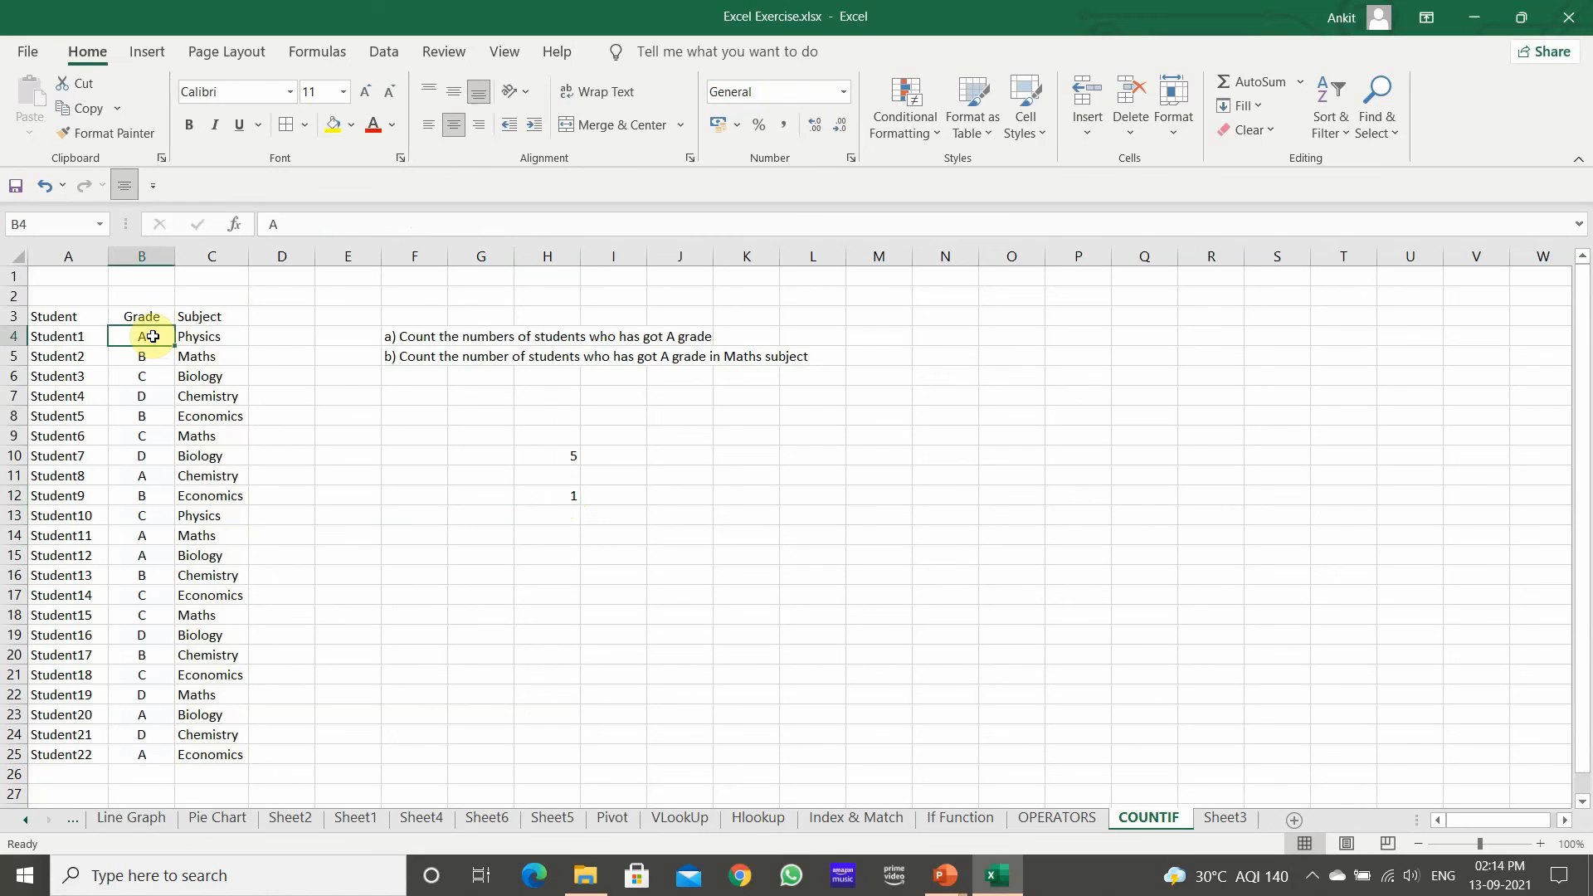
pyautogui.press('Down')
pyautogui.press('Down')
pyautogui.press('Down')
pyautogui.press('Down')
pyautogui.press('Down')
pyautogui.press('Down')
pyautogui.press('Down')
pyautogui.press('Down')
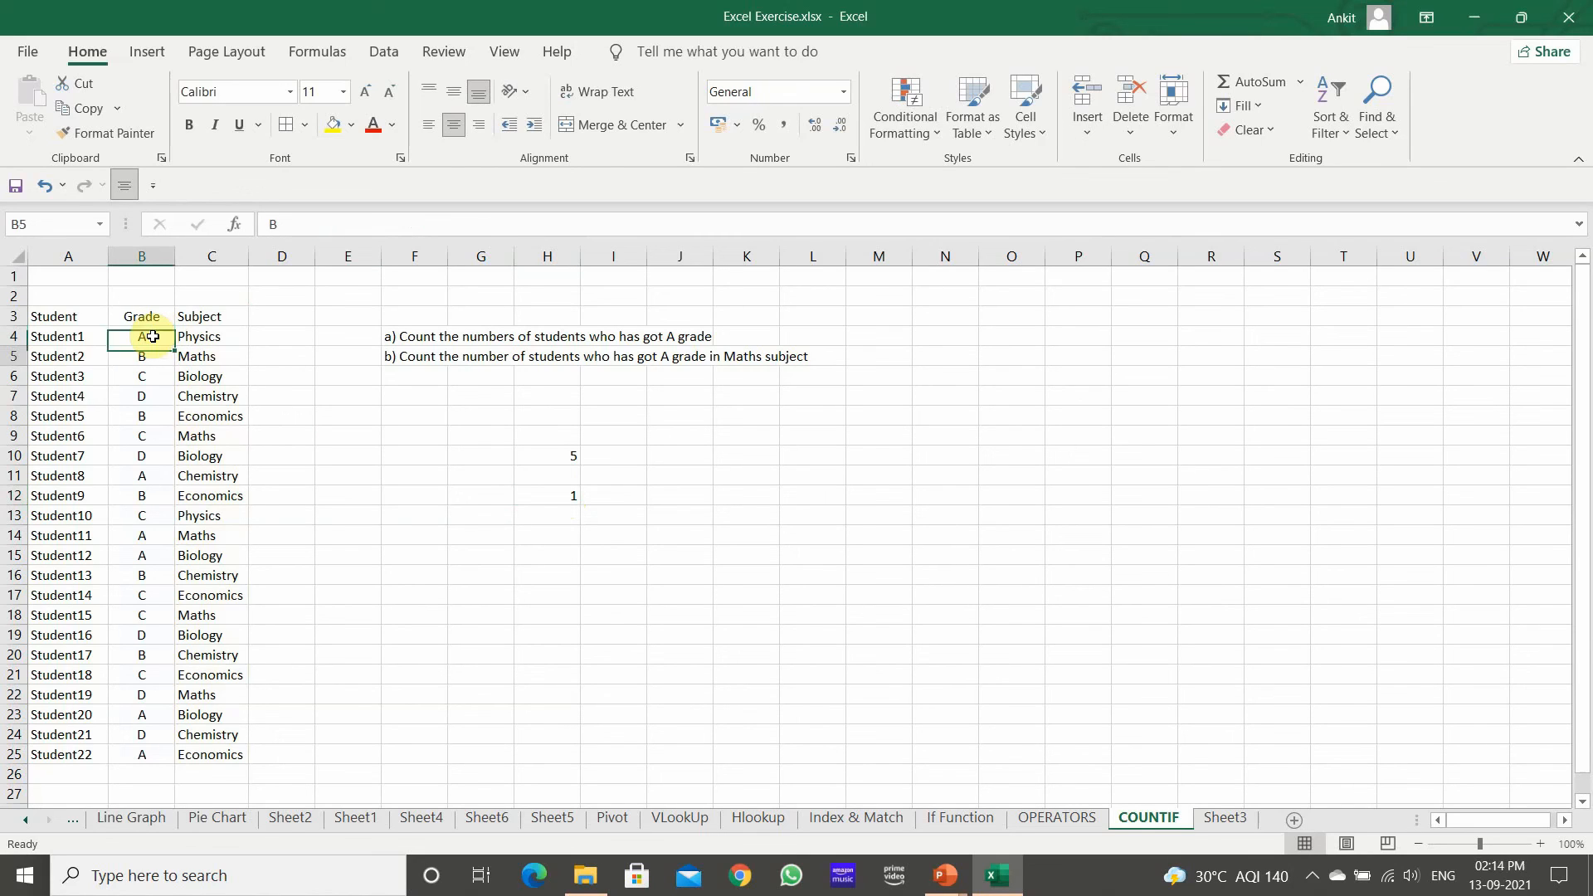
pyautogui.press('Down')
pyautogui.press('Down')
pyautogui.press('Down')
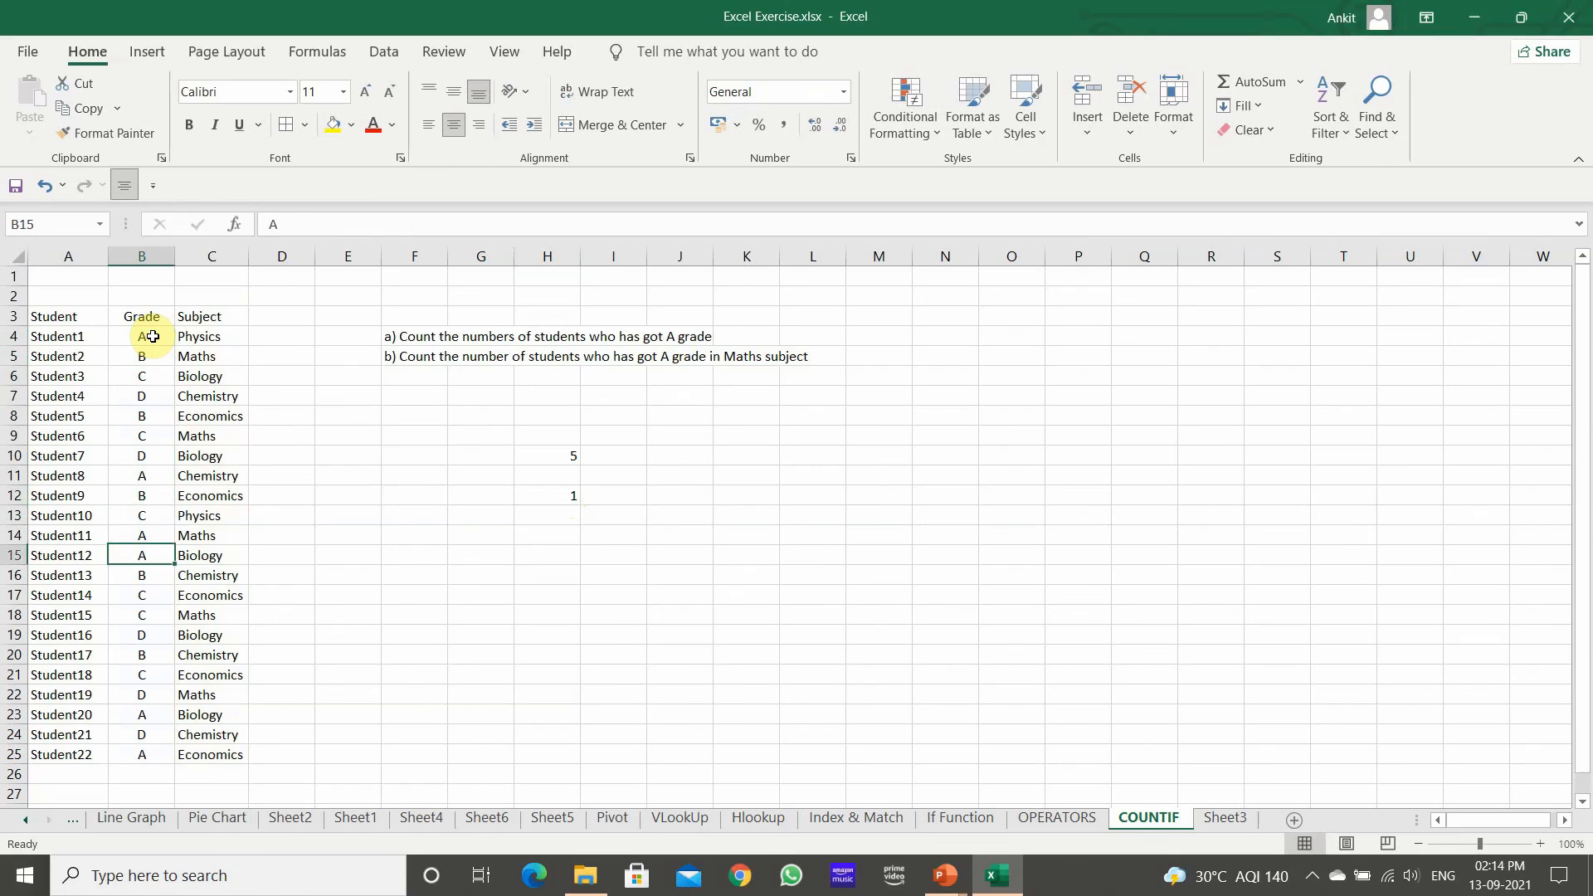
pyautogui.press('Down')
# Highlight the grade and subject cells B14:C14 for the A grade in Maths with a yellow fill.
pyautogui.press('Up')
pyautogui.press('Up')
pyautogui.hotkey('shift', 'Right')
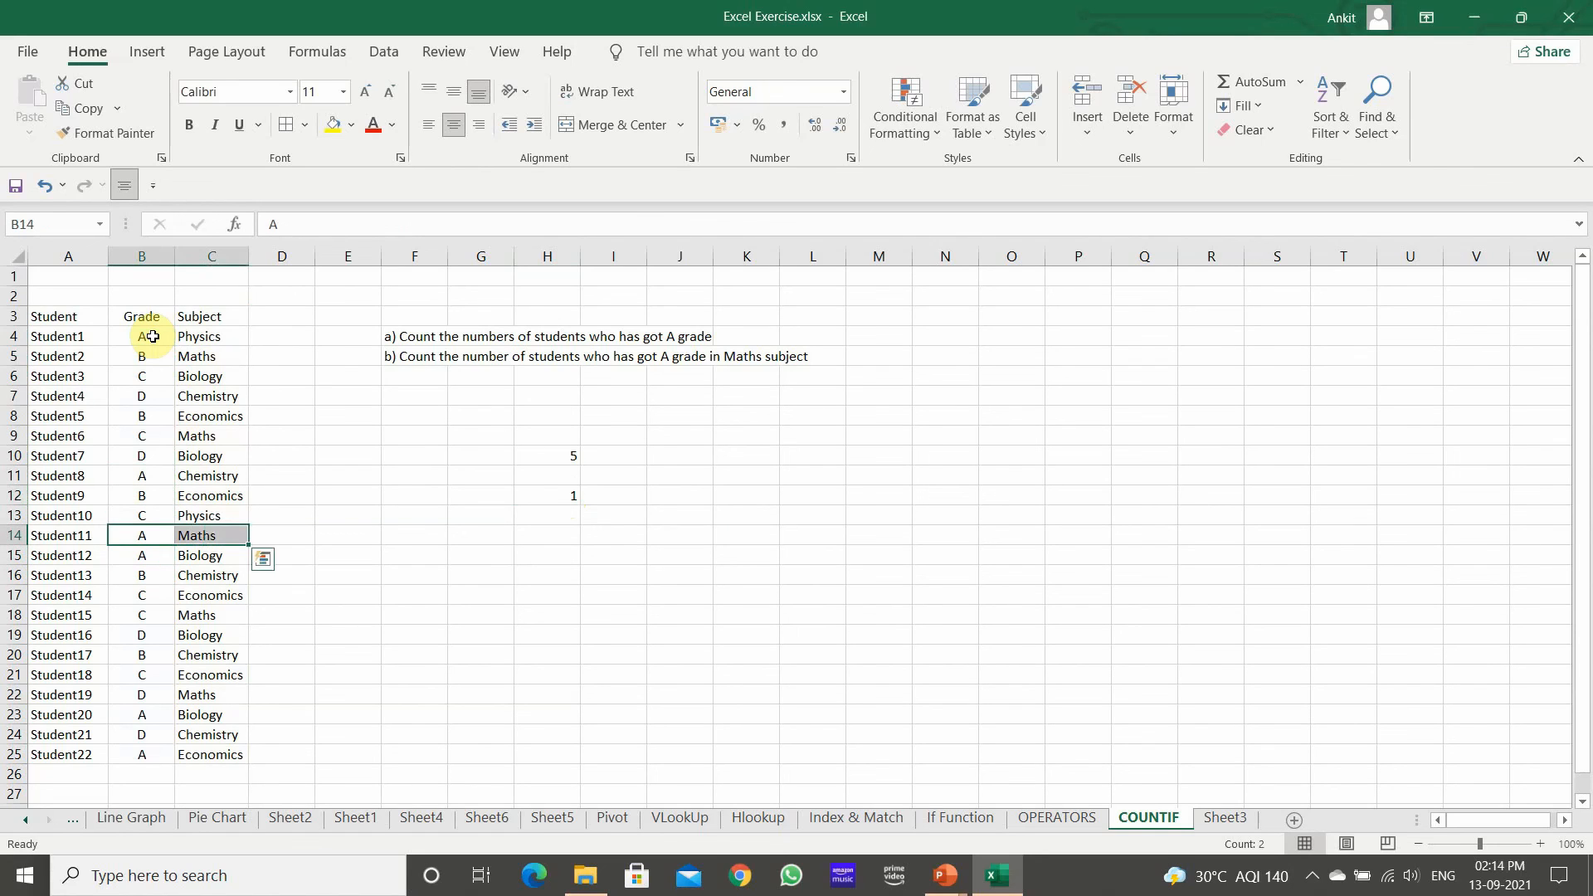
pyautogui.click(332, 125)
pyautogui.click(338, 736)
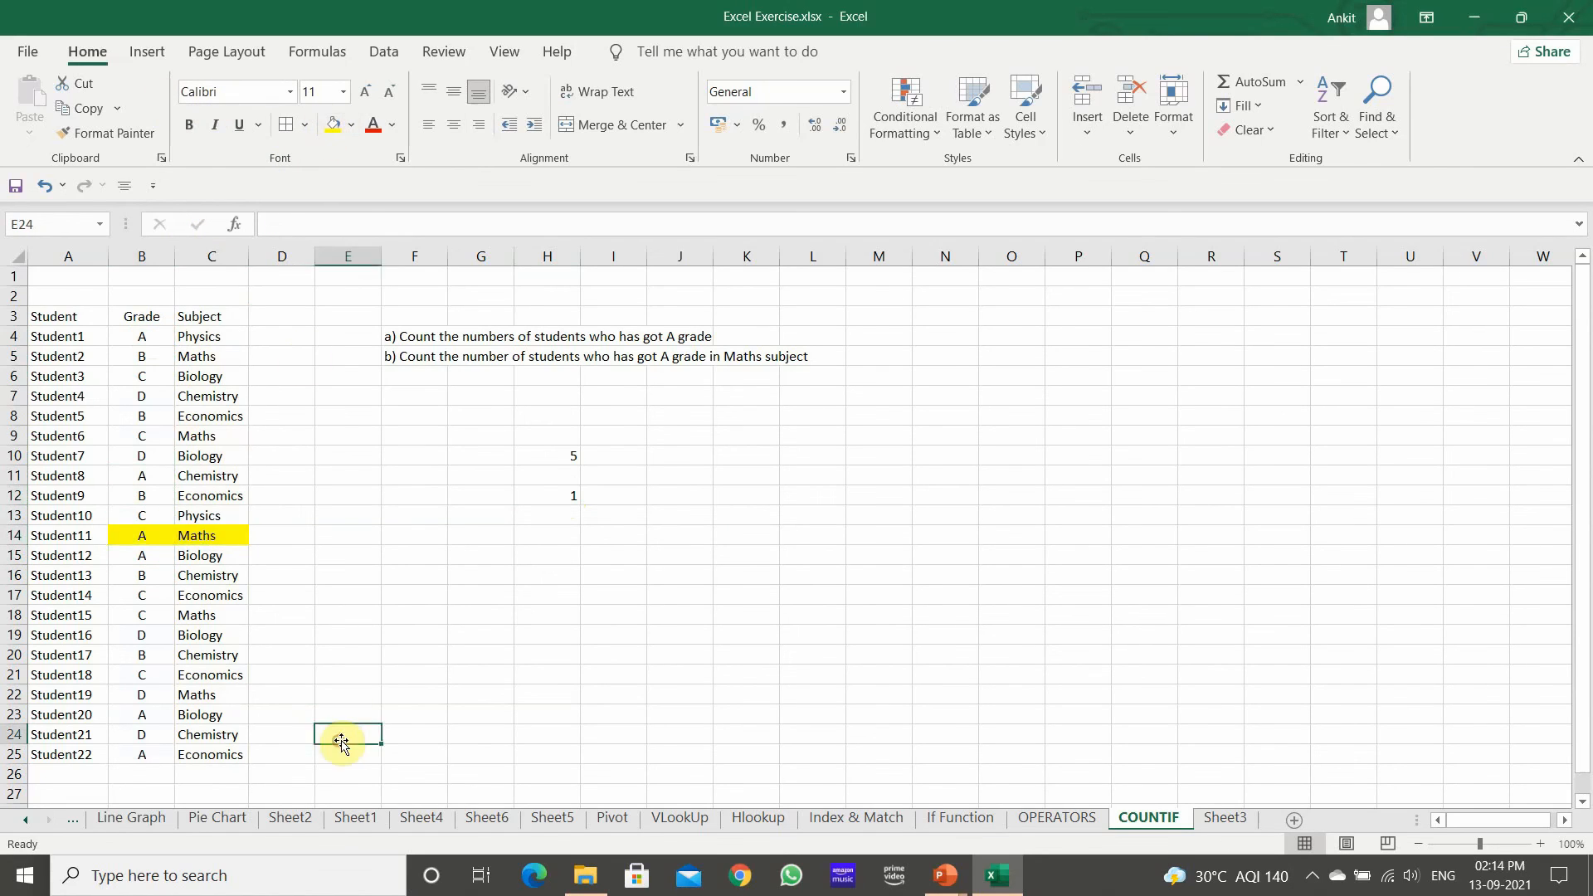
pyautogui.moveTo(548, 395); pyautogui.dragTo(557, 530)
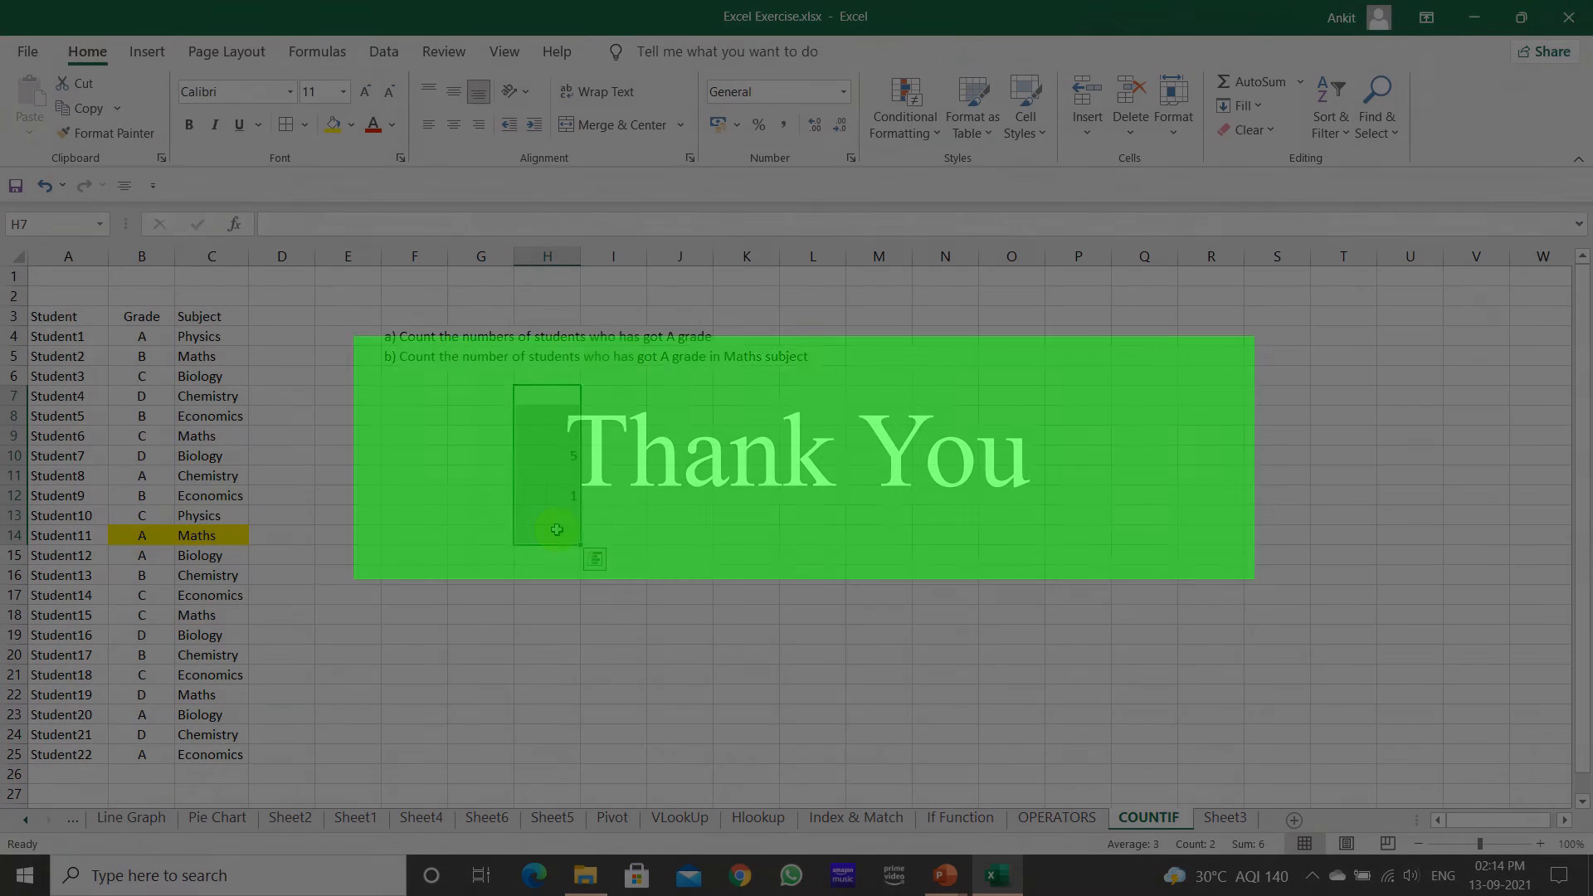